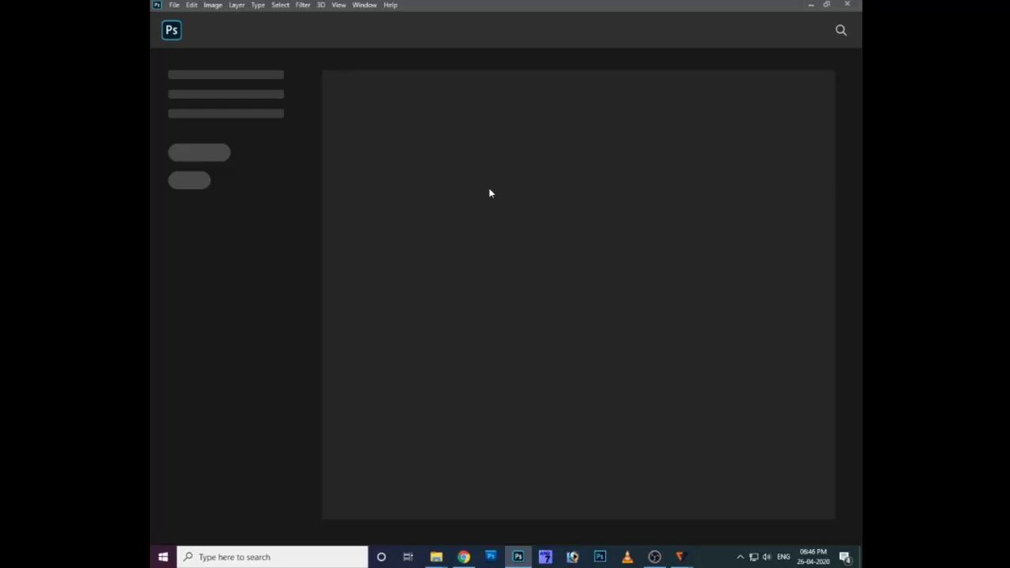
- Open the photo of the woman in the pink coat from Youtube Editings > photo 20
click(180, 5)
click(183, 25)
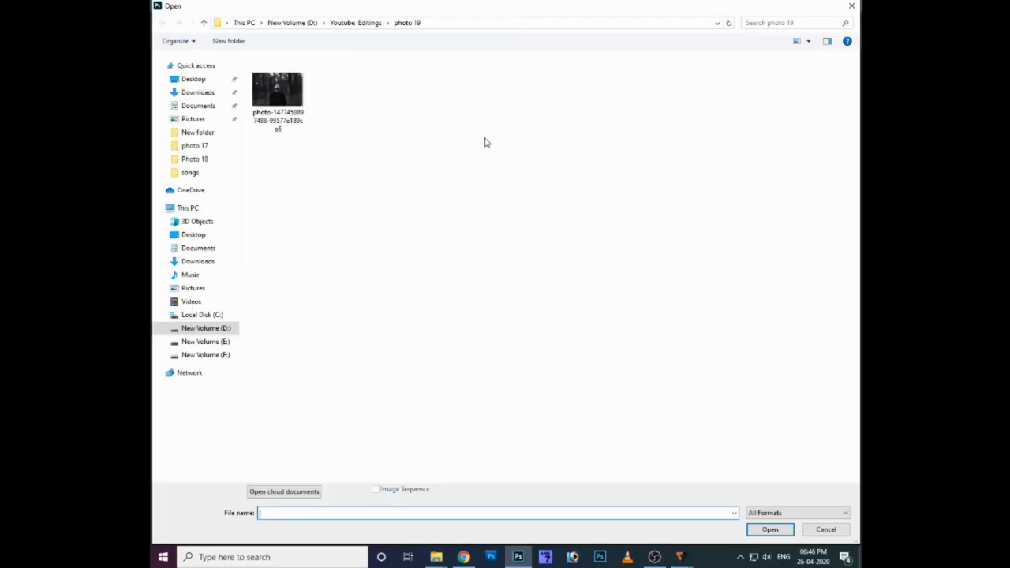
click(363, 23)
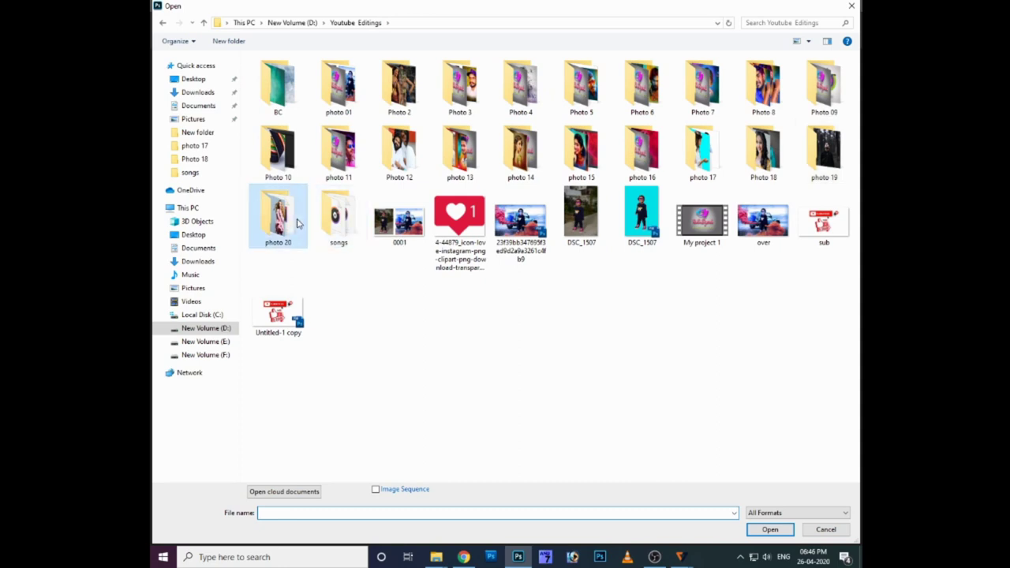
double_click(304, 229)
click(399, 111)
click(752, 526)
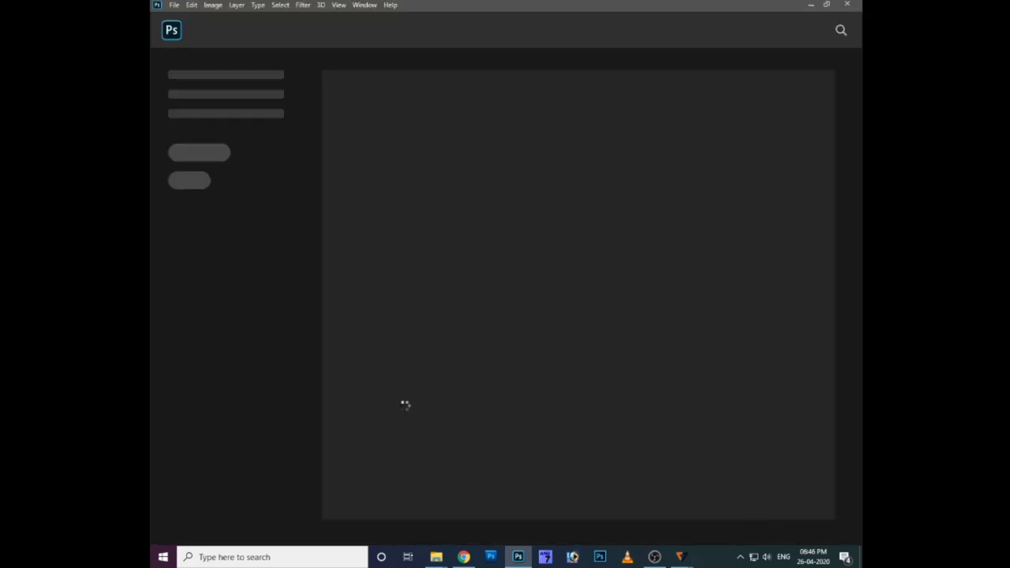
key(ctrl+0)
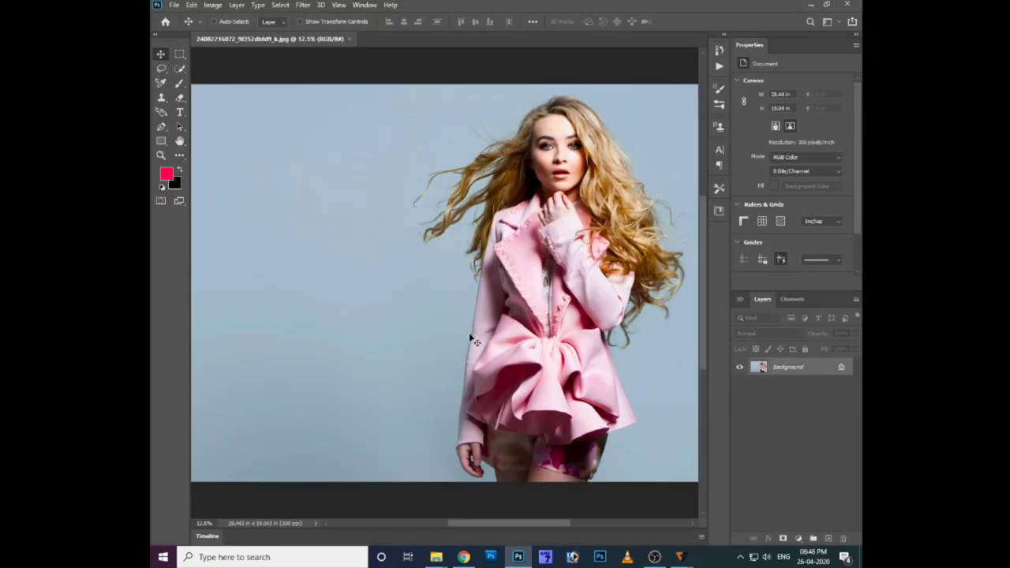
- Duplicate the photo layer twice, creating Layer 1 and Layer 1 copy
key(w)
key(ctrl+j)
key(ctrl+j)
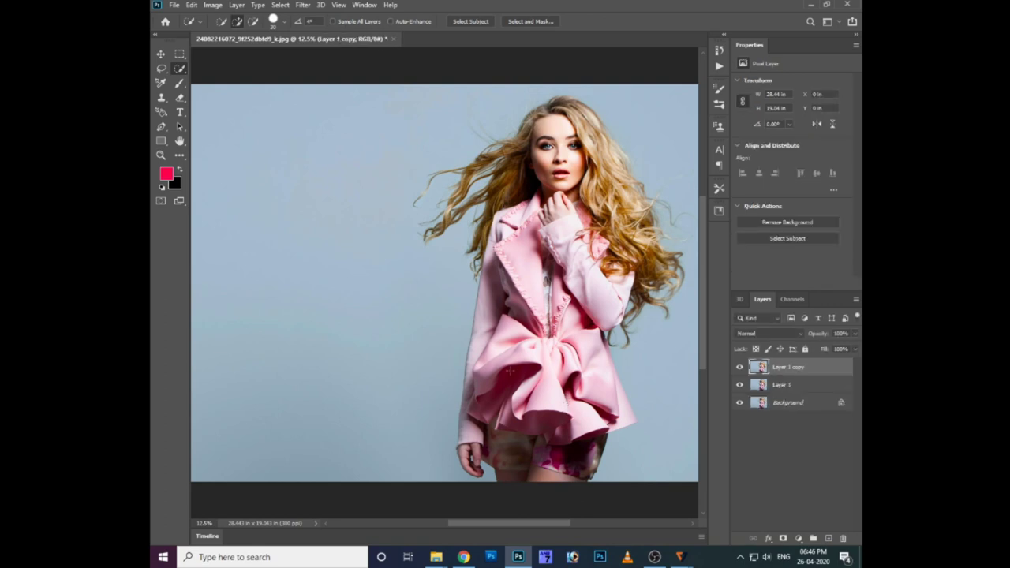
key(v)
key(ctrl+minus)
right_click(513, 245)
key(Escape)
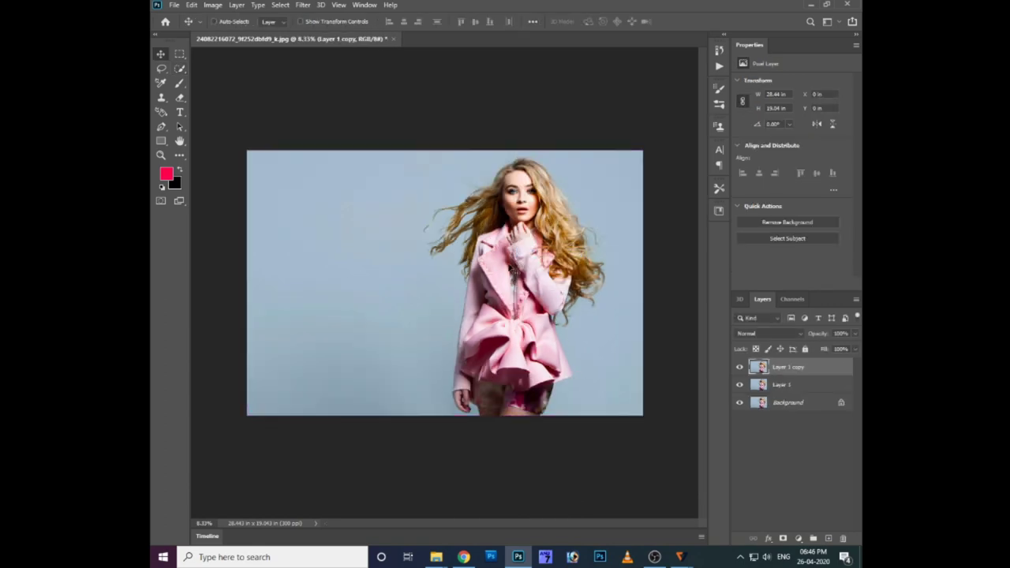
key(w)
- Quick-select the woman's face, right-side hair, left flowing hair and pink coat
right_click(180, 69)
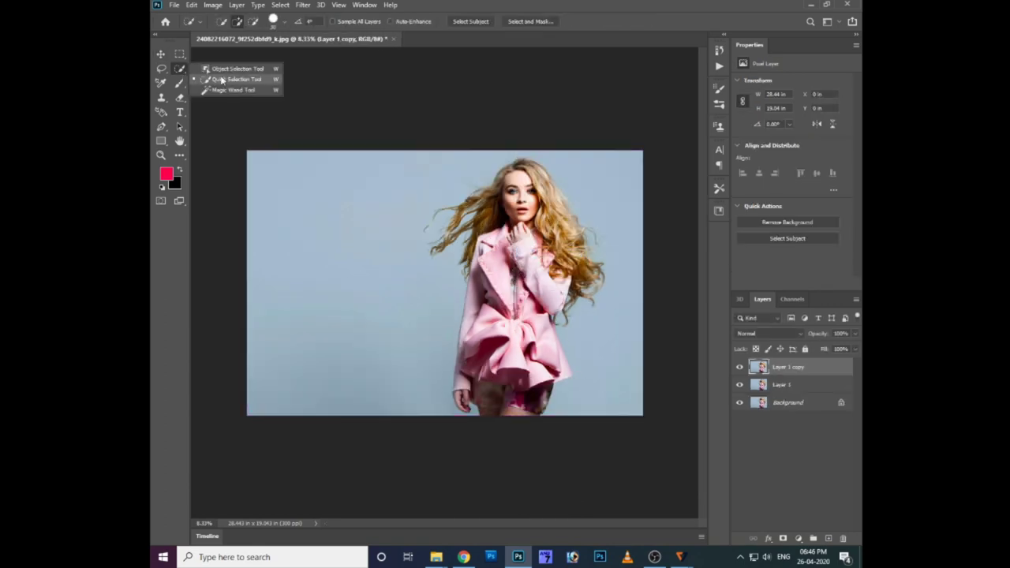
click(237, 77)
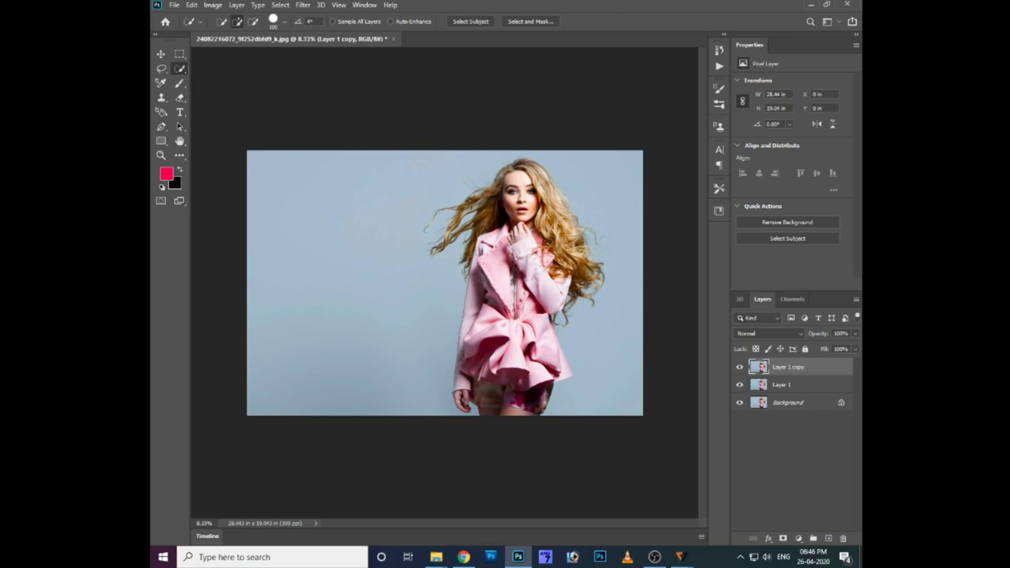
scroll(476, 215, up, 2)
scroll(466, 229, down, 1)
scroll(450, 237, up, 2)
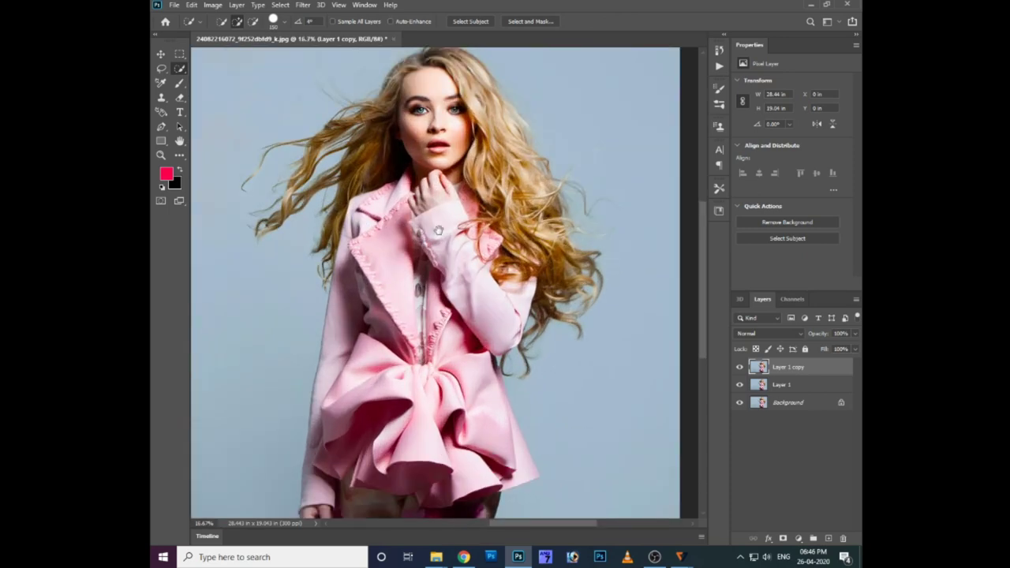
mouse_move(442, 118)
mouse_down()
mouse_move(483, 112)
mouse_move(501, 128)
mouse_move(351, 237)
mouse_move(399, 430)
mouse_up()
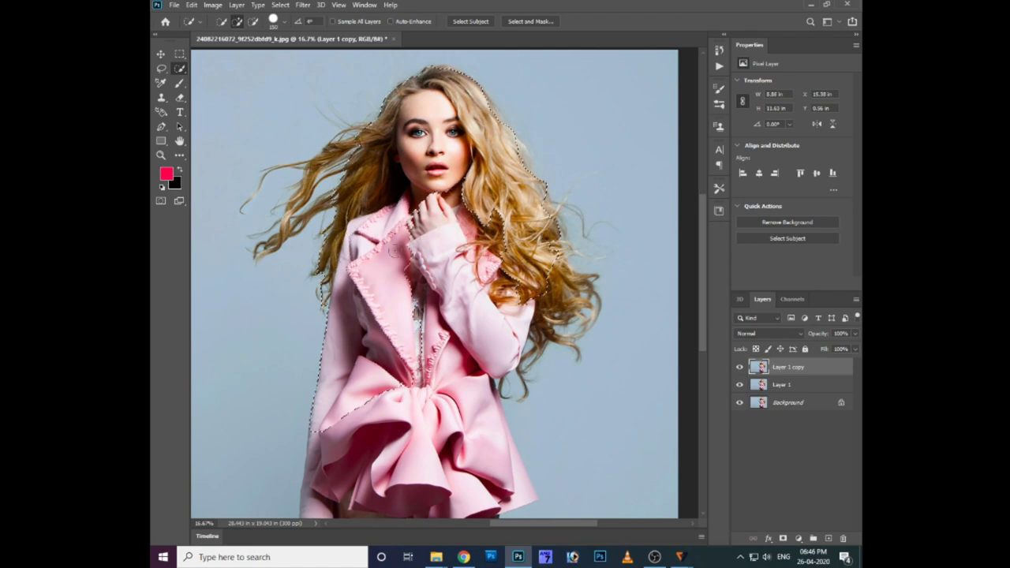
drag(458, 406, 576, 331)
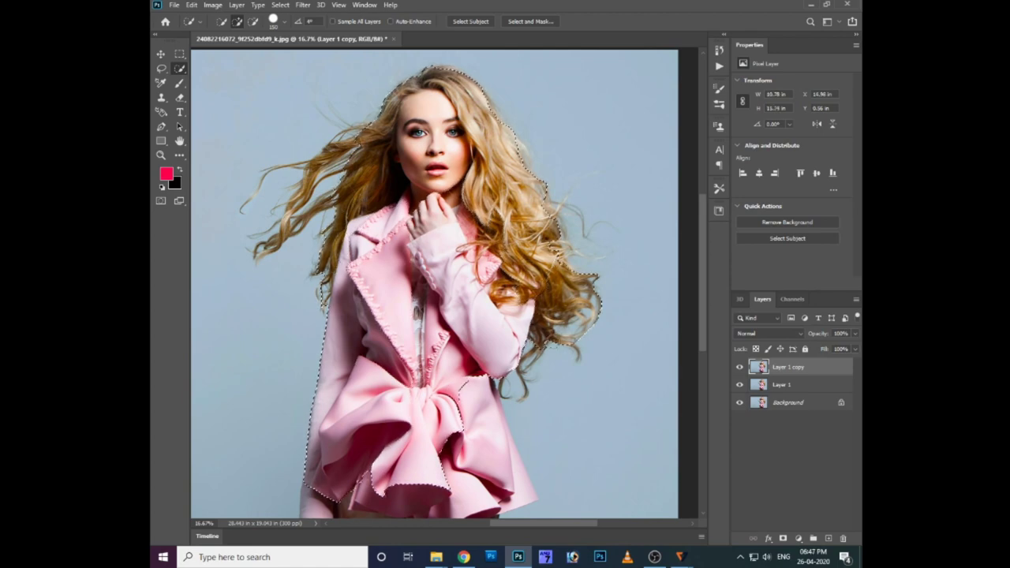
scroll(436, 282, down, 2)
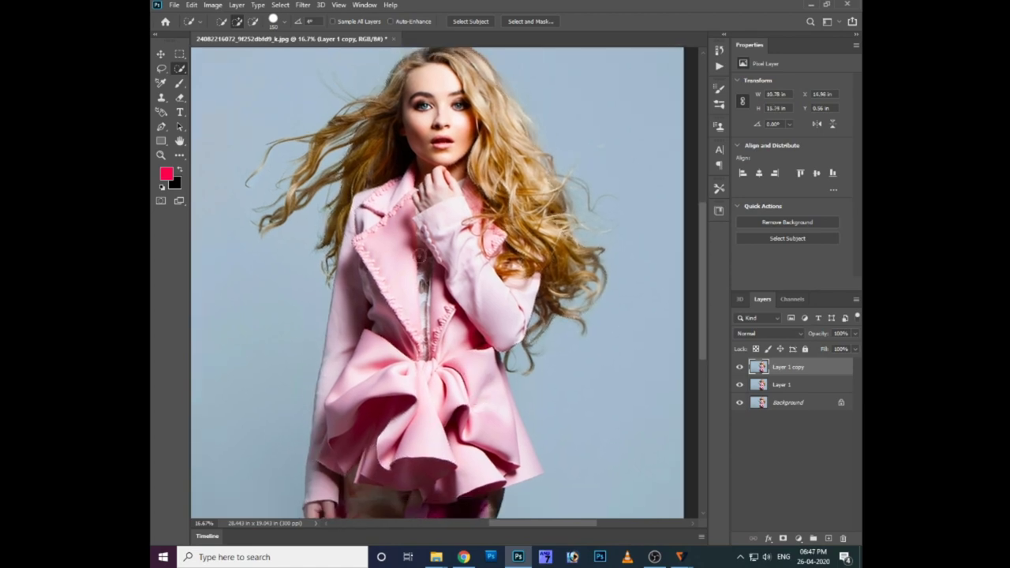
drag(364, 115, 324, 203)
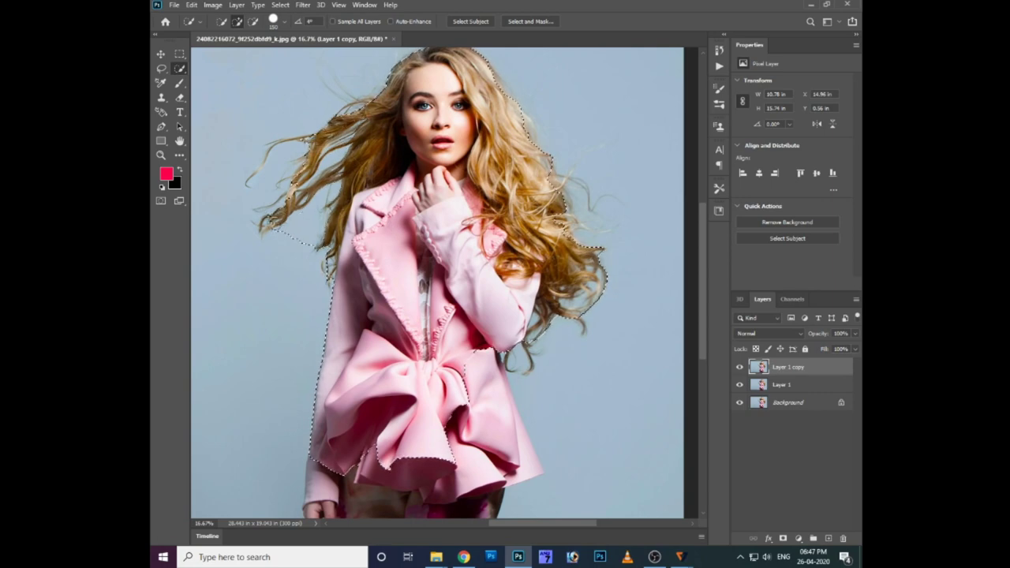
scroll(417, 359, down, 2)
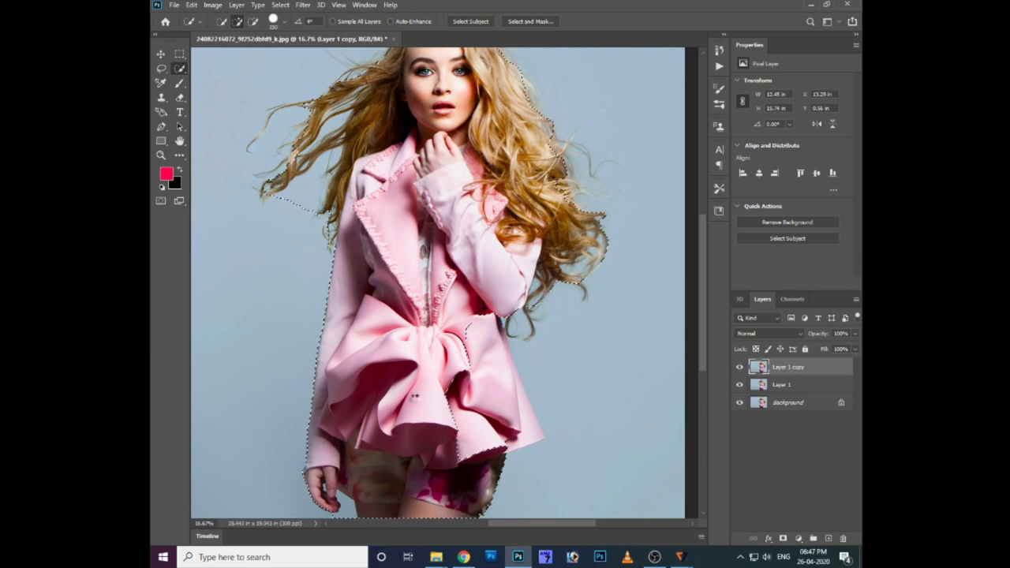
scroll(473, 246, down, 2)
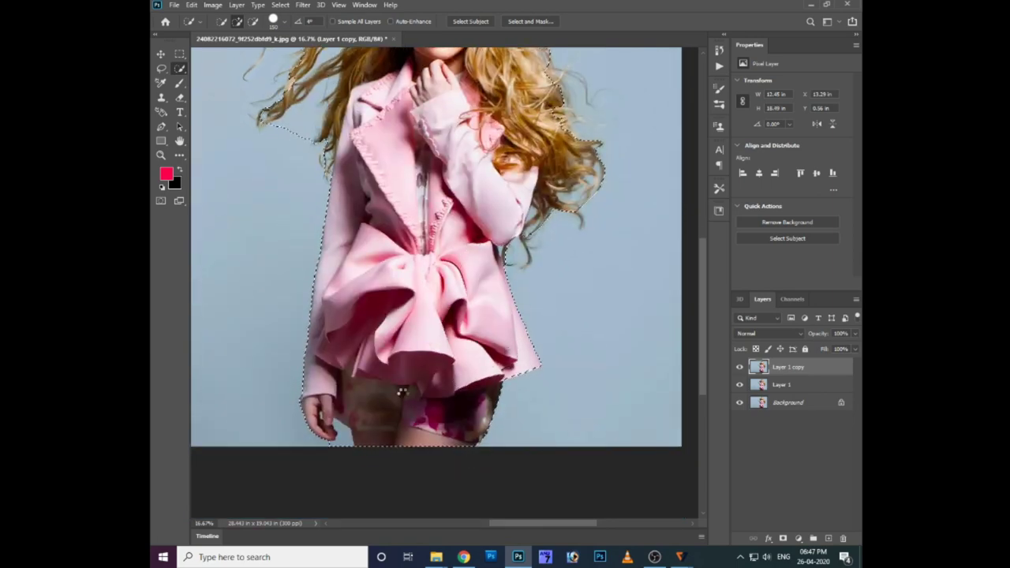
- Subtract the background gaps between the fingers and around the lower hand from the selection
key(alt)
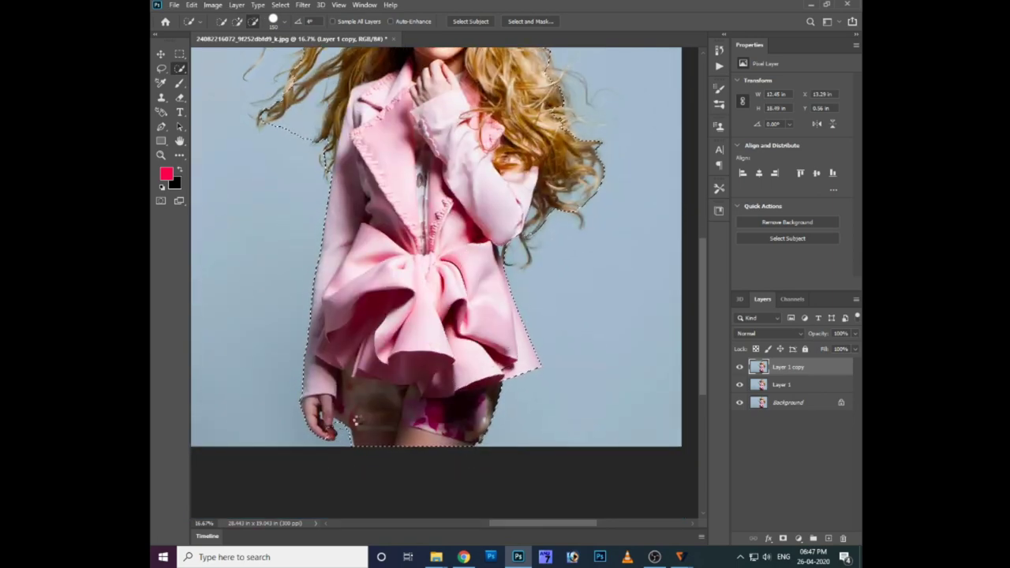
key(ctrl+plus)
mouse_move(359, 419)
mouse_down()
mouse_move(345, 373)
mouse_move(395, 321)
mouse_up()
key(ctrl+plus)
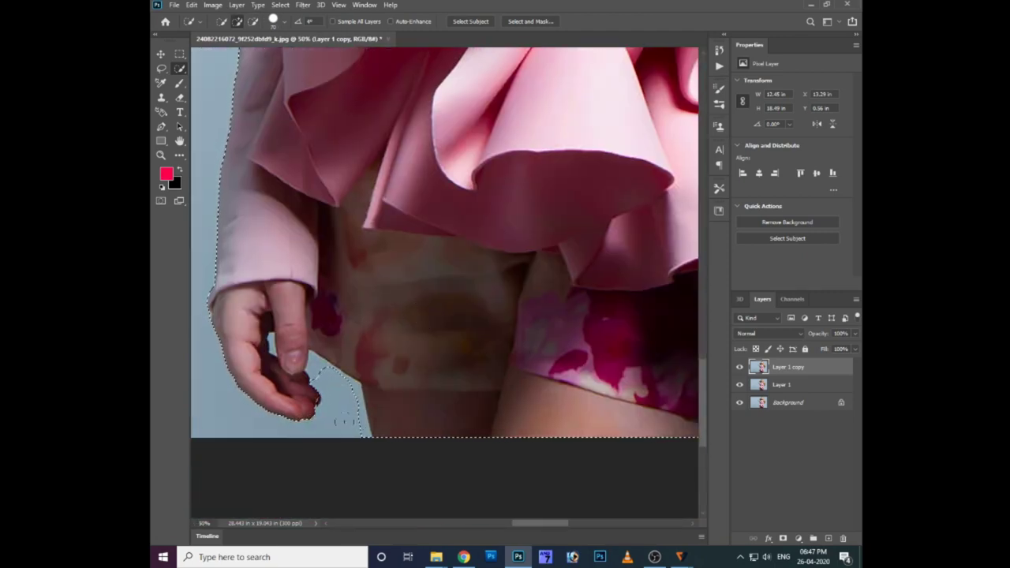
alt+click(326, 381)
alt+click(351, 406)
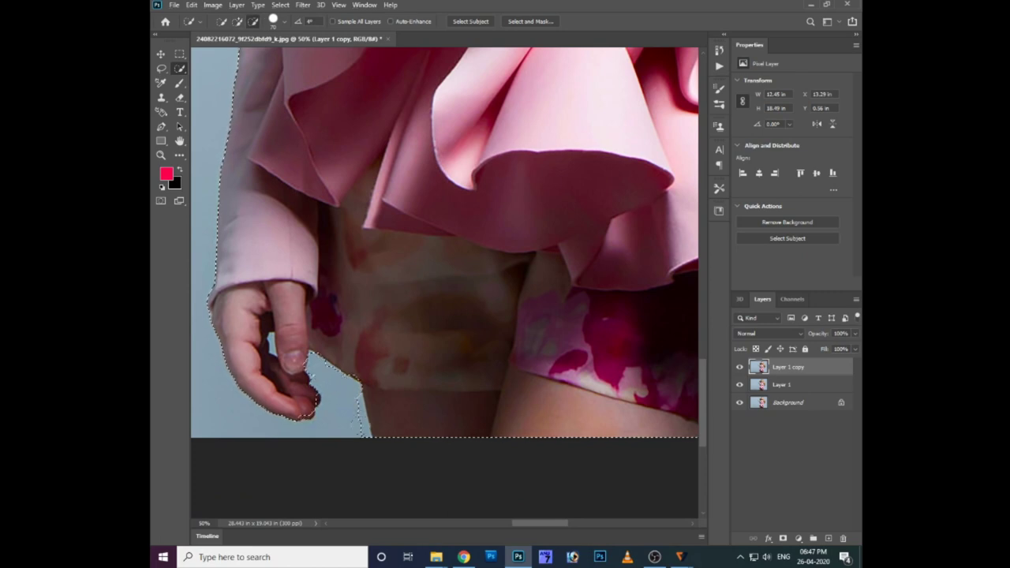
alt+click(361, 417)
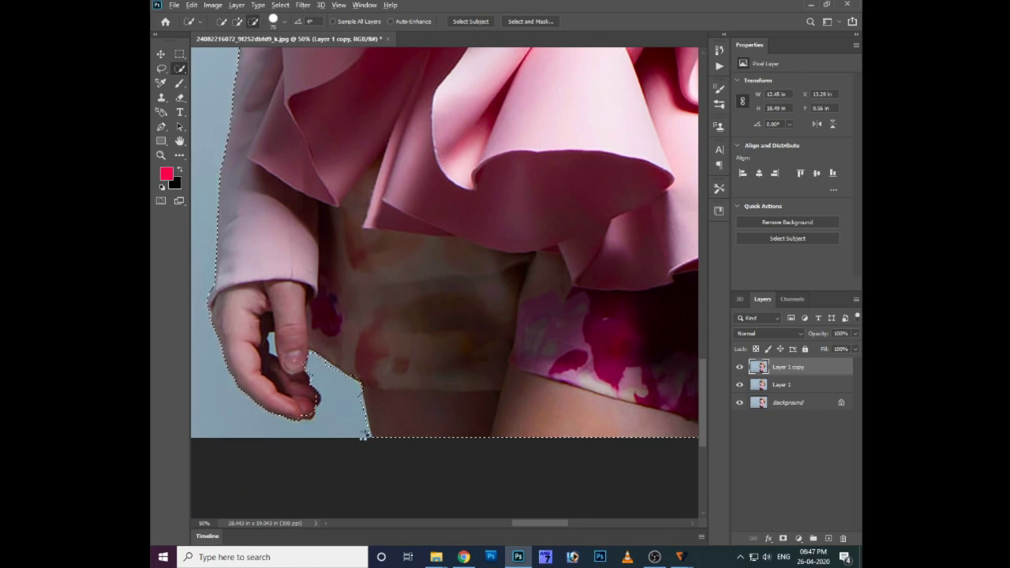
alt+click(358, 402)
alt+click(320, 373)
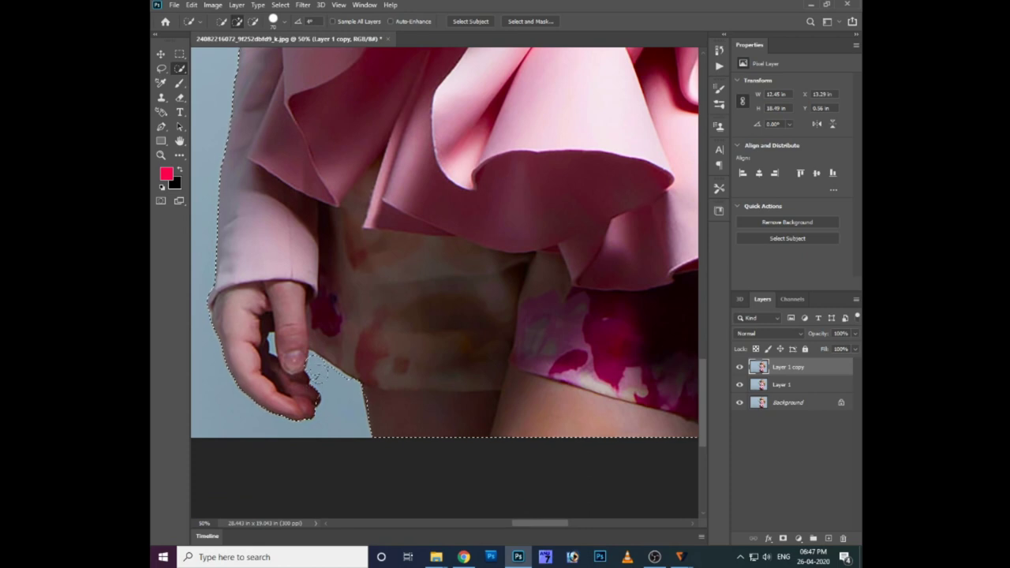
alt+click(320, 374)
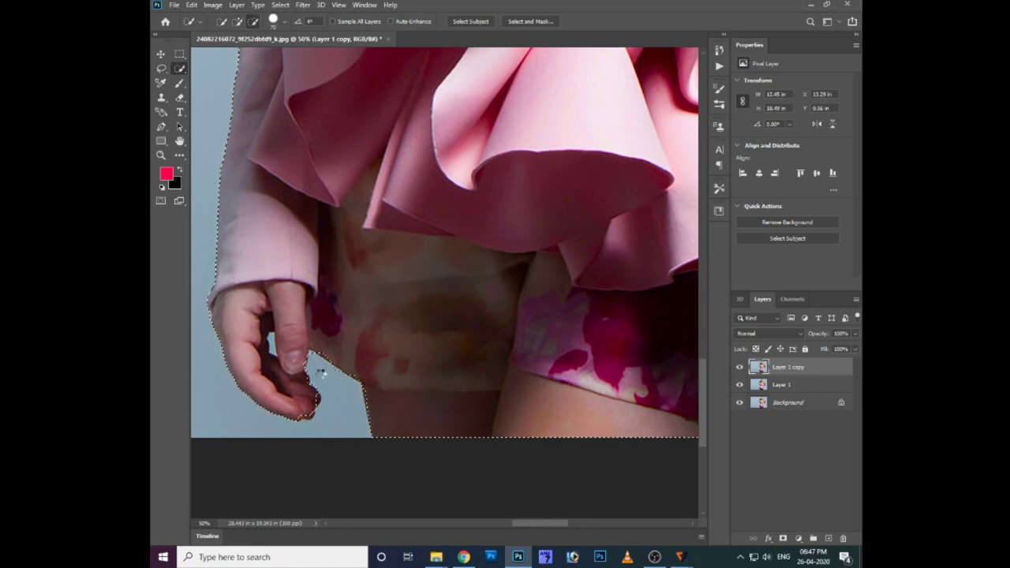
alt+click(330, 376)
- Subtract the stray hair strand tip from the selection and check the whole figure
key(ctrl+0)
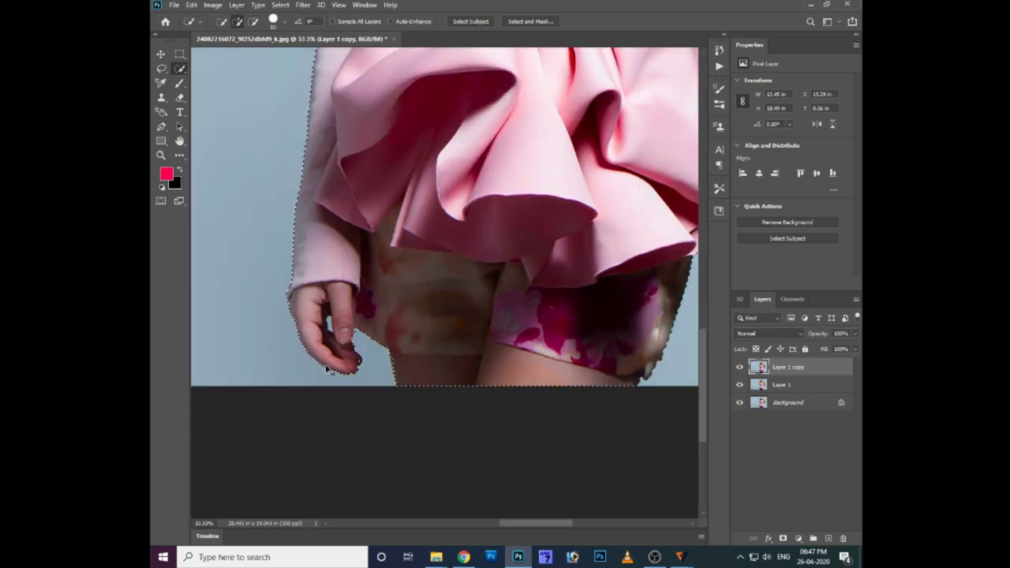
key(ctrl+plus)
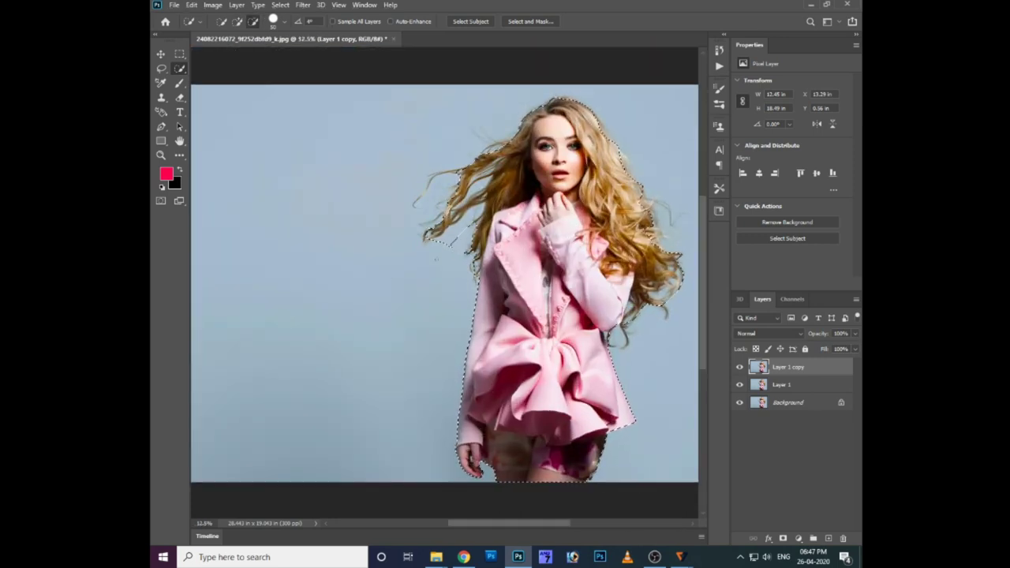
alt+click(449, 241)
key(ctrl+plus)
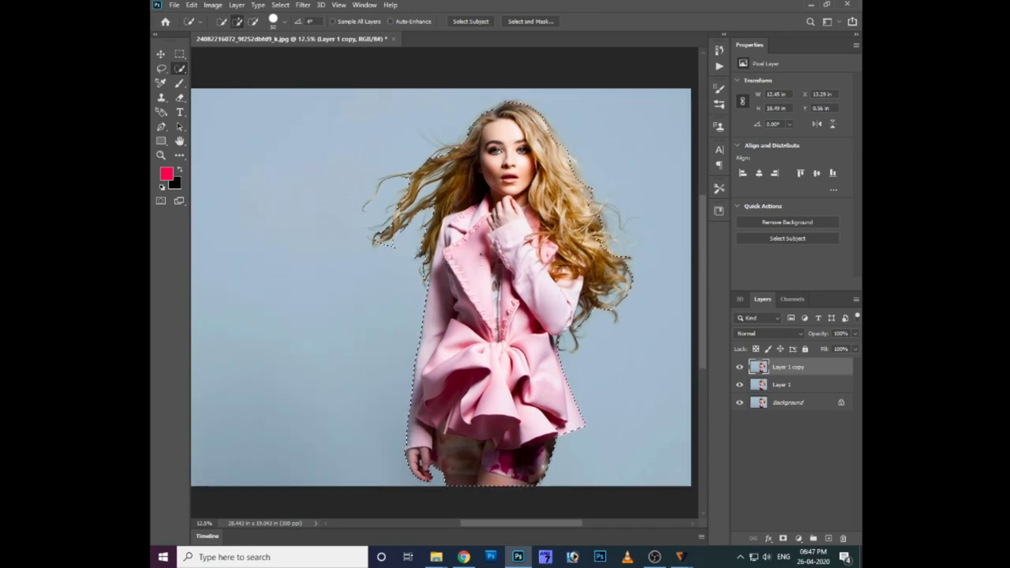
key(ctrl+plus)
scroll(442, 272, up, 2)
scroll(474, 304, right, 3)
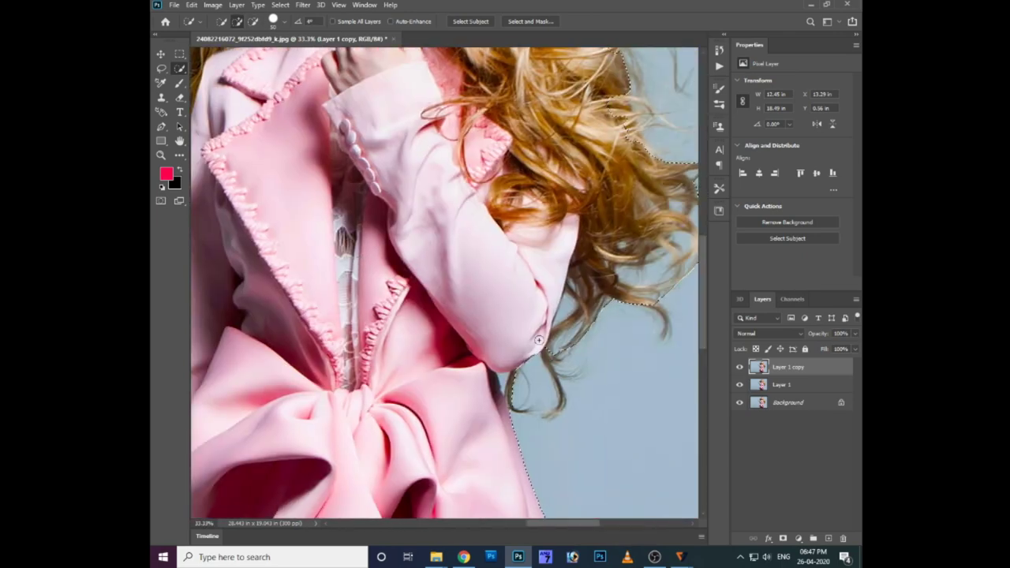
scroll(545, 345, down, 1)
key(ctrl+0)
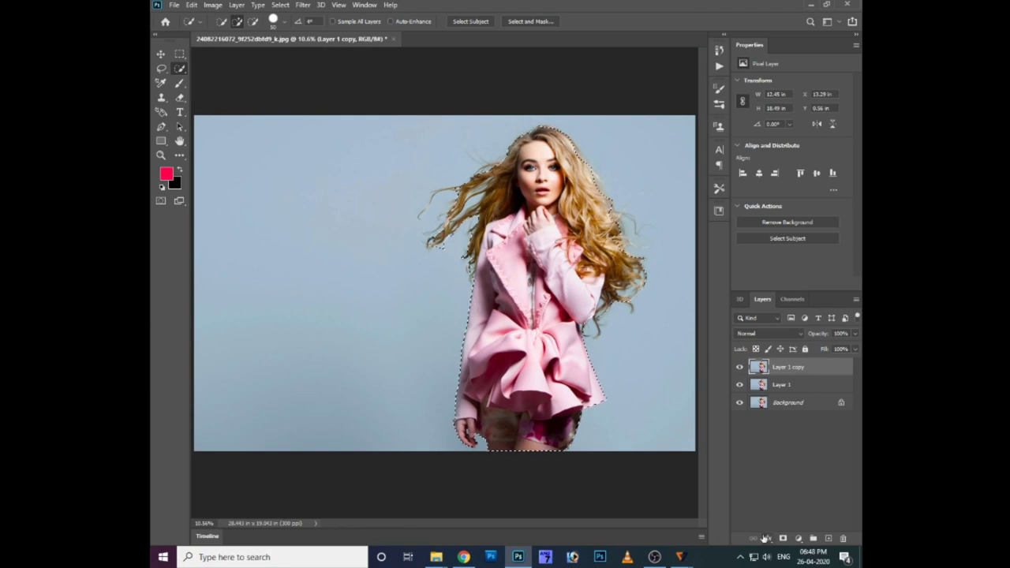
- Mask Layer 1 copy with the feathered selection of the woman
click(783, 538)
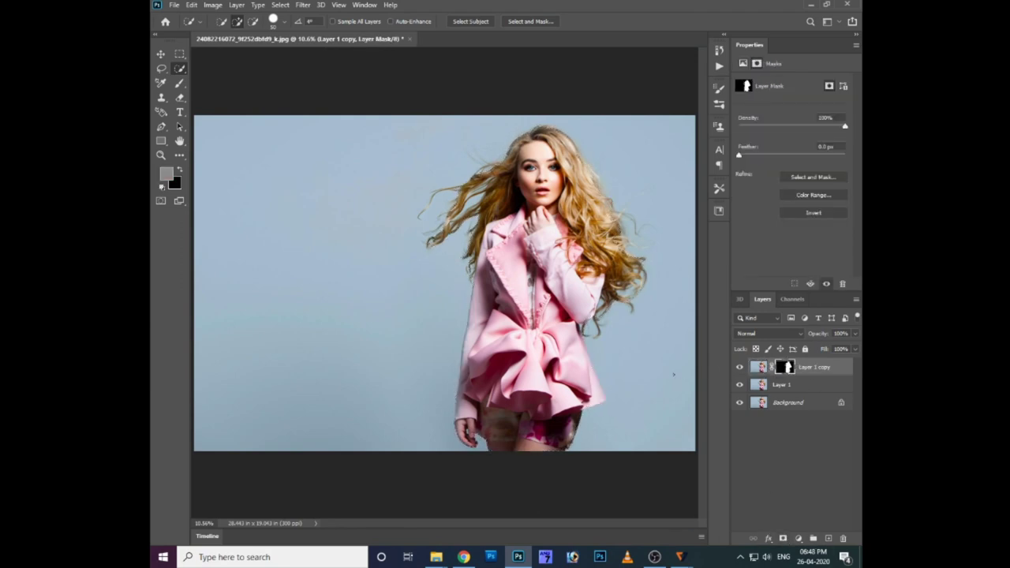
key(ctrl+z)
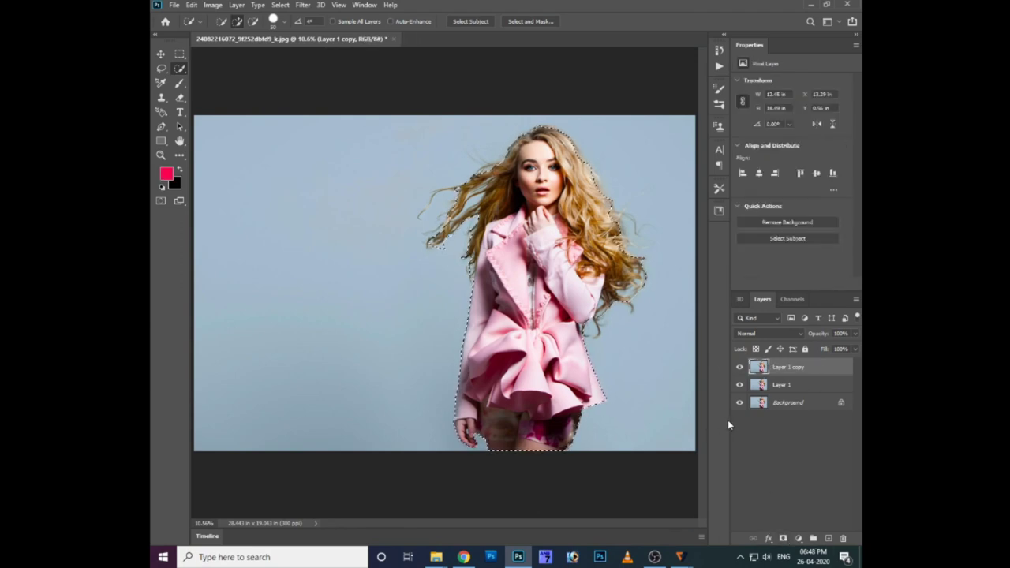
key(shift+F6)
key(Return)
click(783, 538)
- Enter Select and Mask for the cut-out's layer mask, then cancel out
right_click(786, 367)
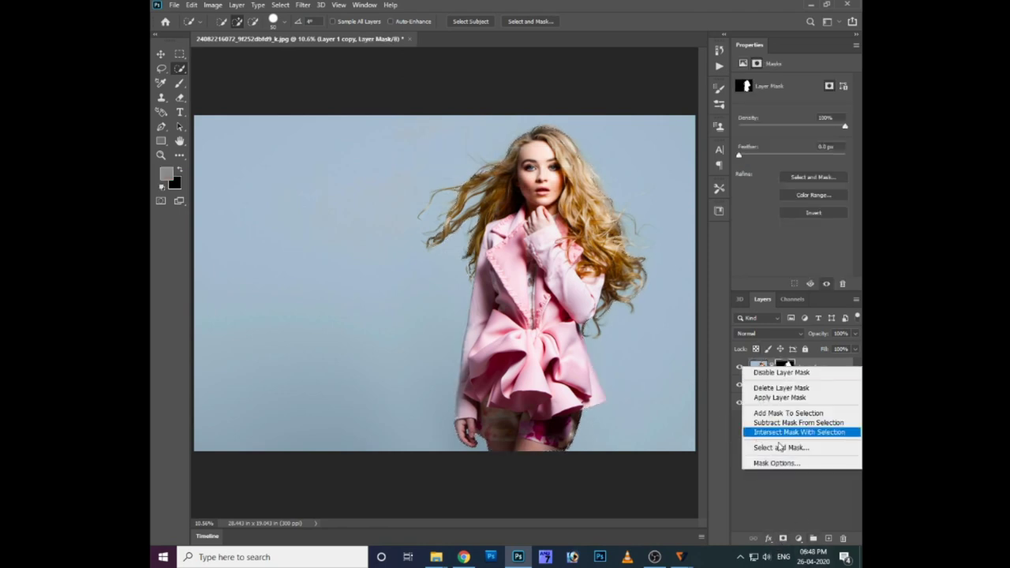
click(770, 447)
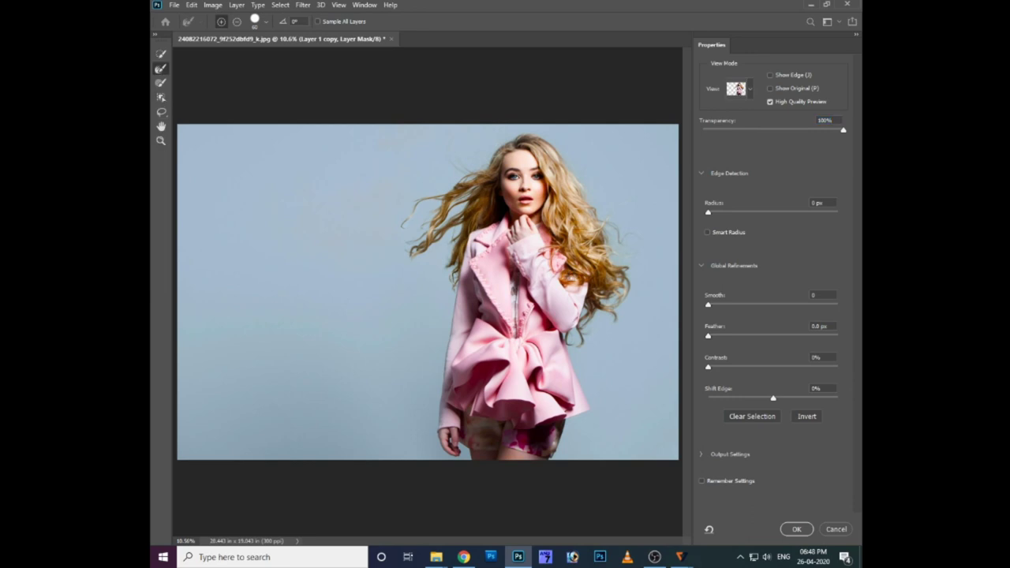
click(847, 531)
- Fill Layer 1 with the red foreground colour behind the cut-out
click(779, 385)
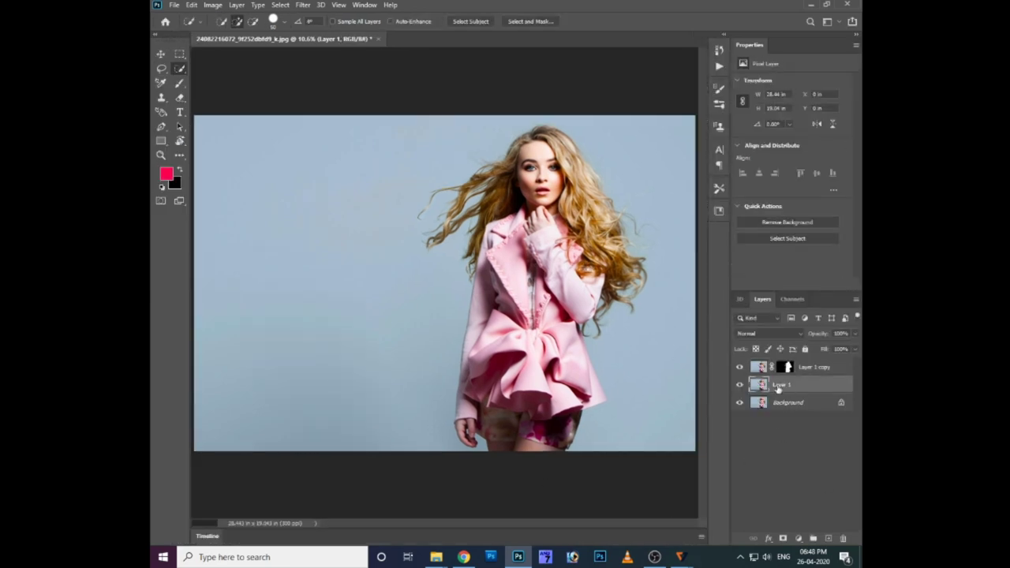
click(176, 184)
key(Escape)
key(ctrl+BackSpace)
key(alt+BackSpace)
key(ctrl+plus)
key(ctrl+plus)
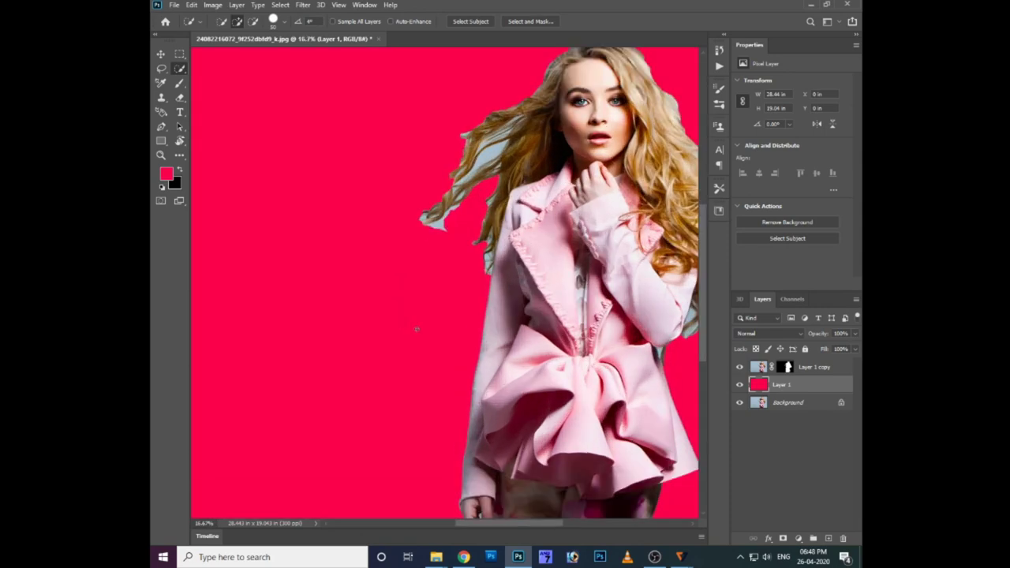
- Switch back to Layer 1 copy and bring up its layer mask options
key(v)
right_click(550, 283)
click(571, 289)
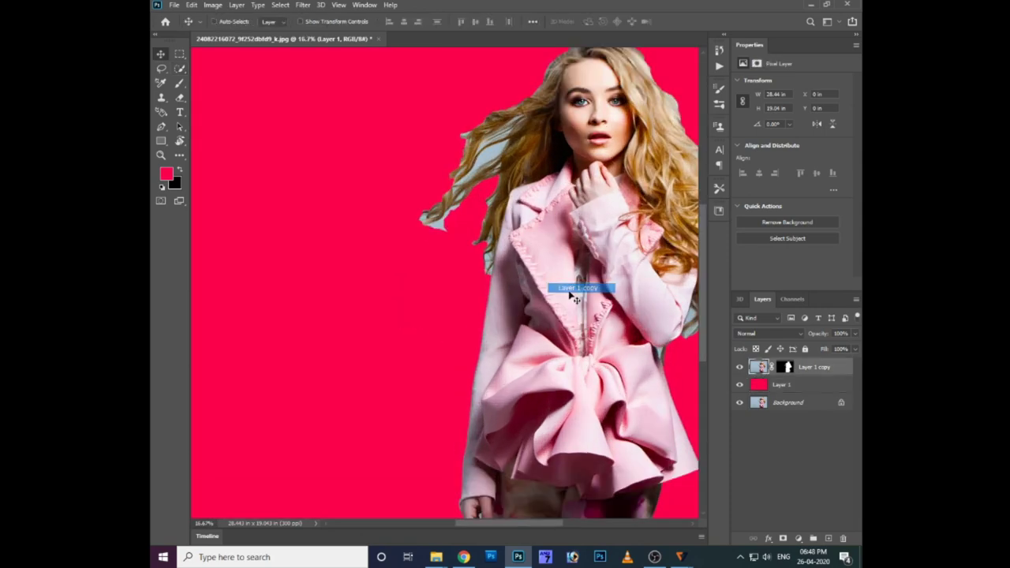
key(ctrl+minus)
right_click(577, 336)
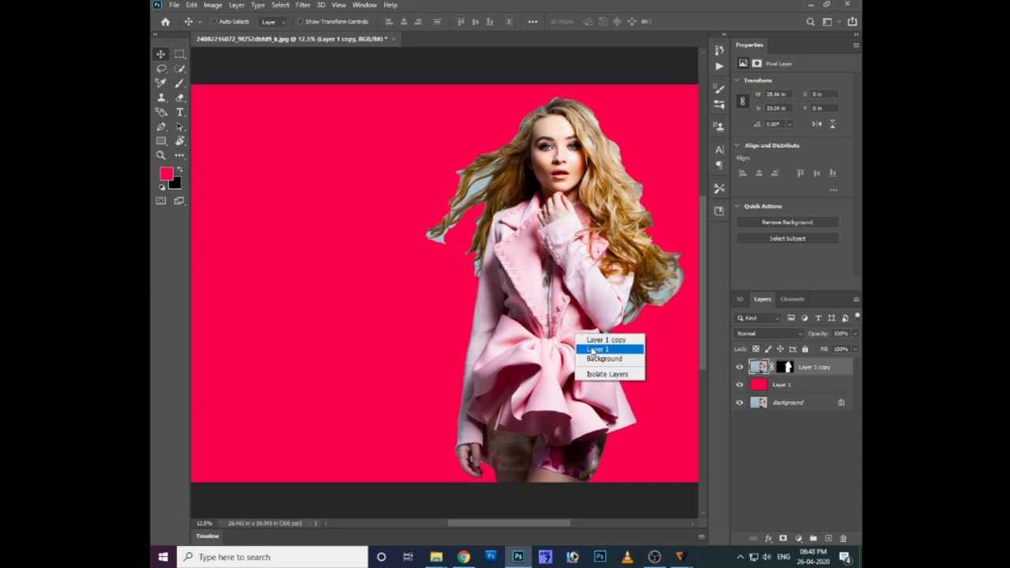
click(600, 341)
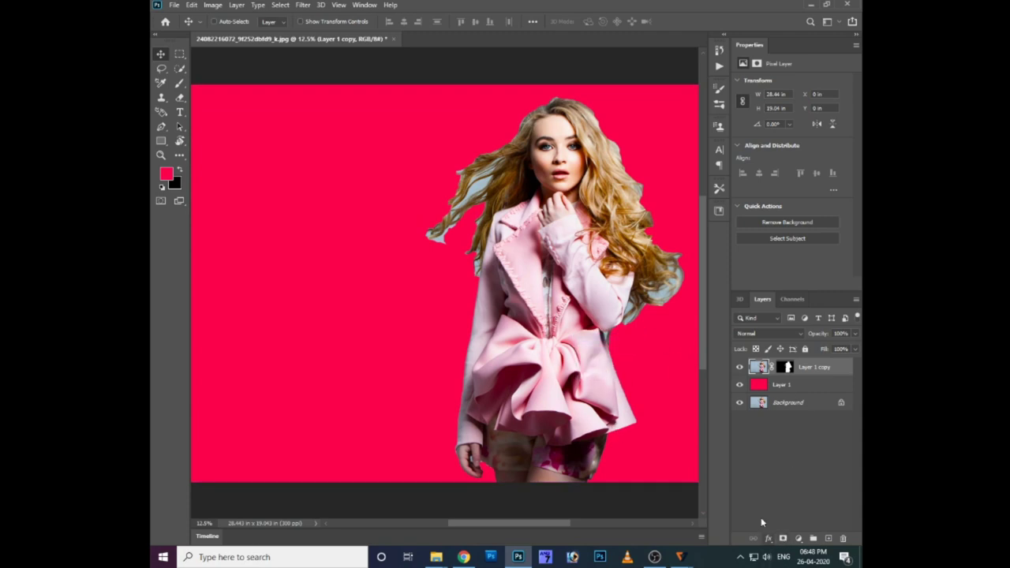
right_click(788, 367)
- In Select and Mask, refine the right and lower hair edges, cleaning the grey-blue fringe
click(781, 450)
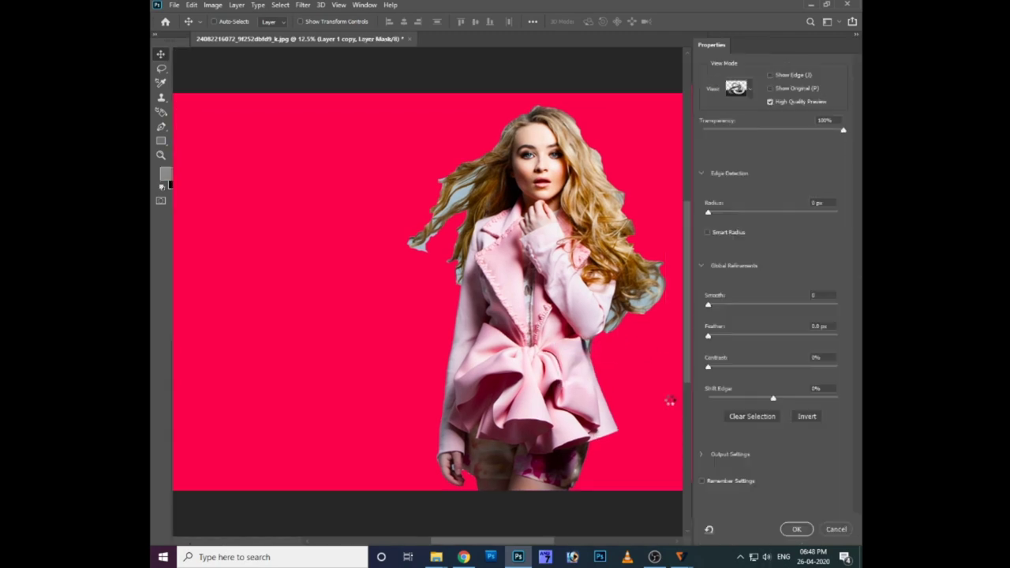
scroll(605, 172, up, 3)
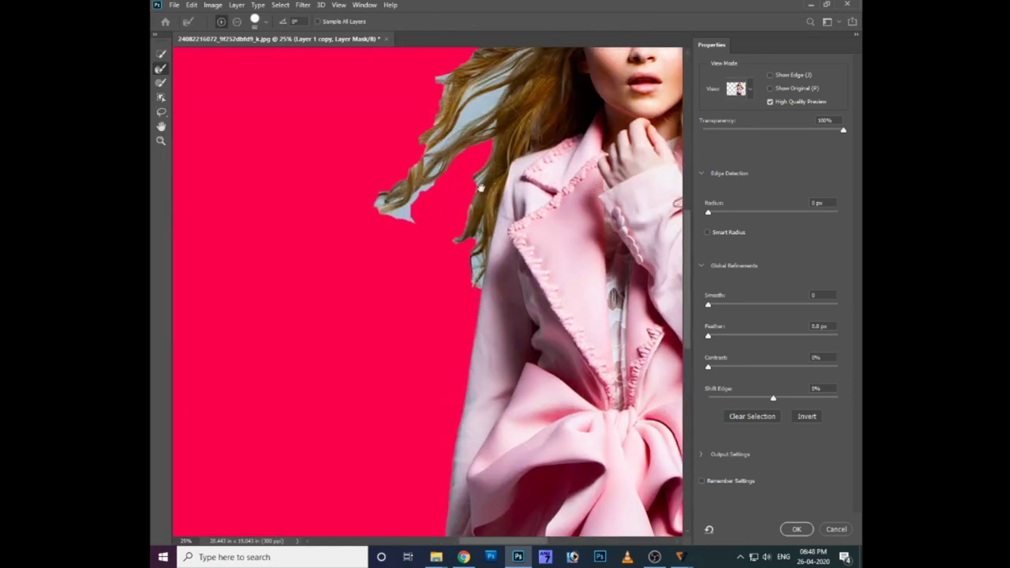
scroll(391, 209, down, 1)
key(bracketright)
key(bracketright)
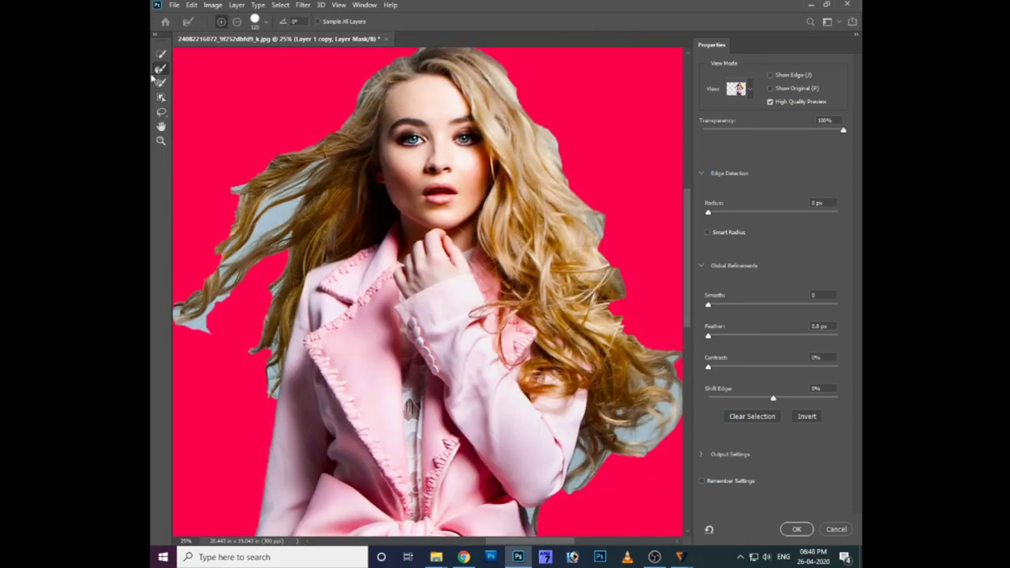
mouse_move(529, 118)
mouse_down()
mouse_move(632, 289)
mouse_move(623, 302)
mouse_move(545, 257)
mouse_up()
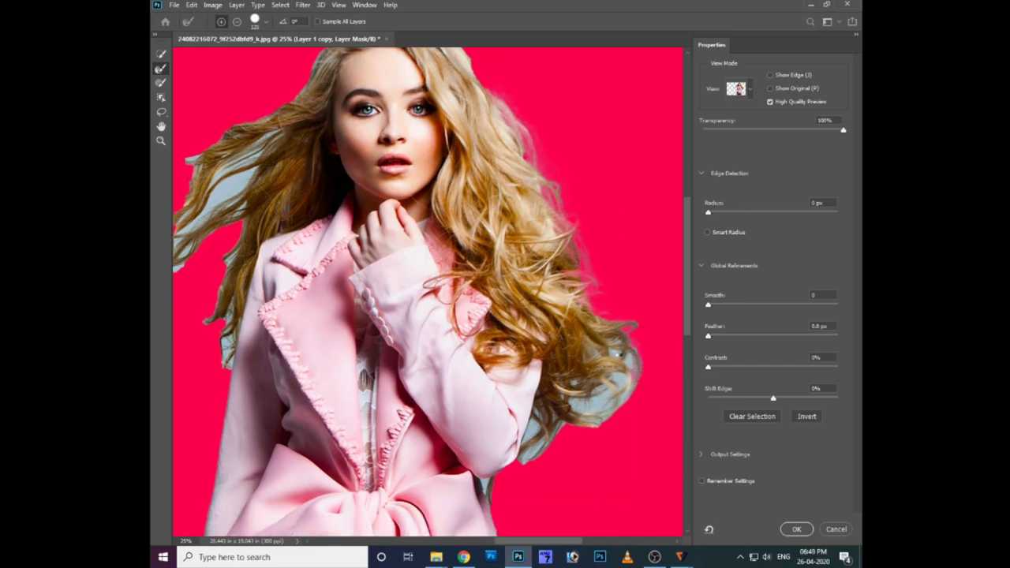
drag(636, 388, 620, 377)
drag(605, 417, 546, 405)
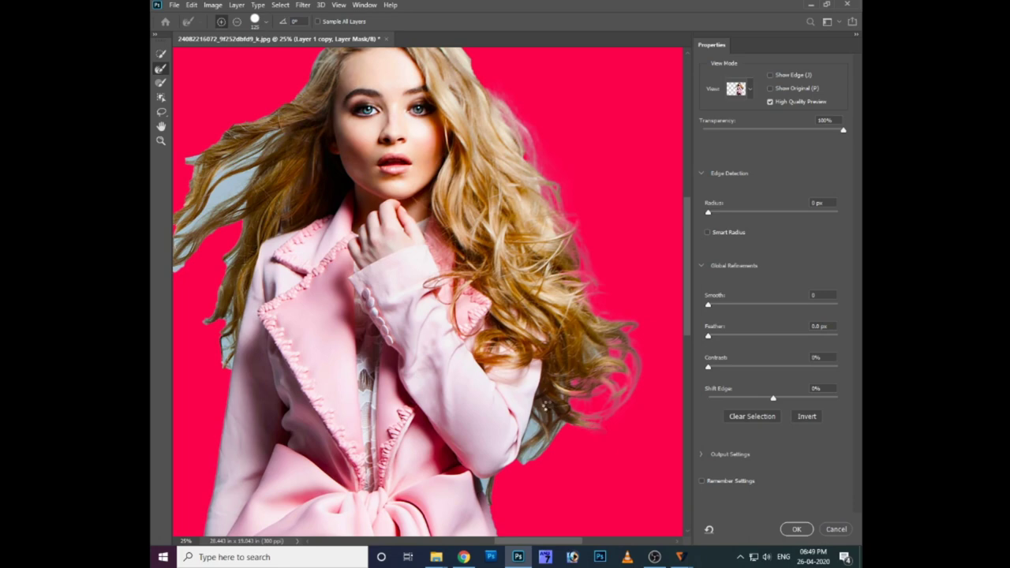
scroll(550, 401, up, 2)
scroll(537, 387, up, 2)
scroll(508, 355, up, 2)
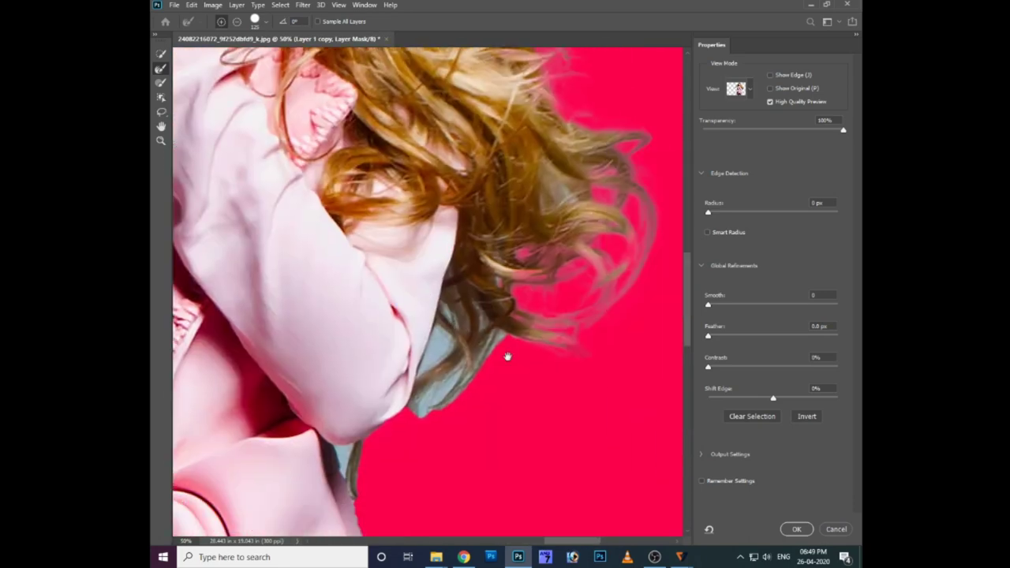
key(bracketleft)
key(bracketleft)
key(bracketleft)
drag(430, 359, 424, 416)
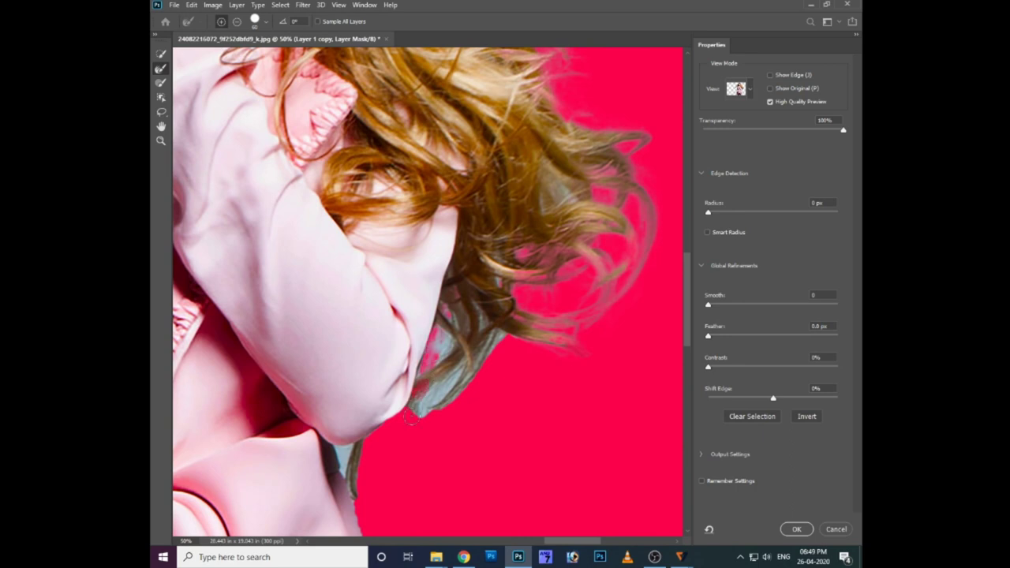
drag(455, 385, 441, 414)
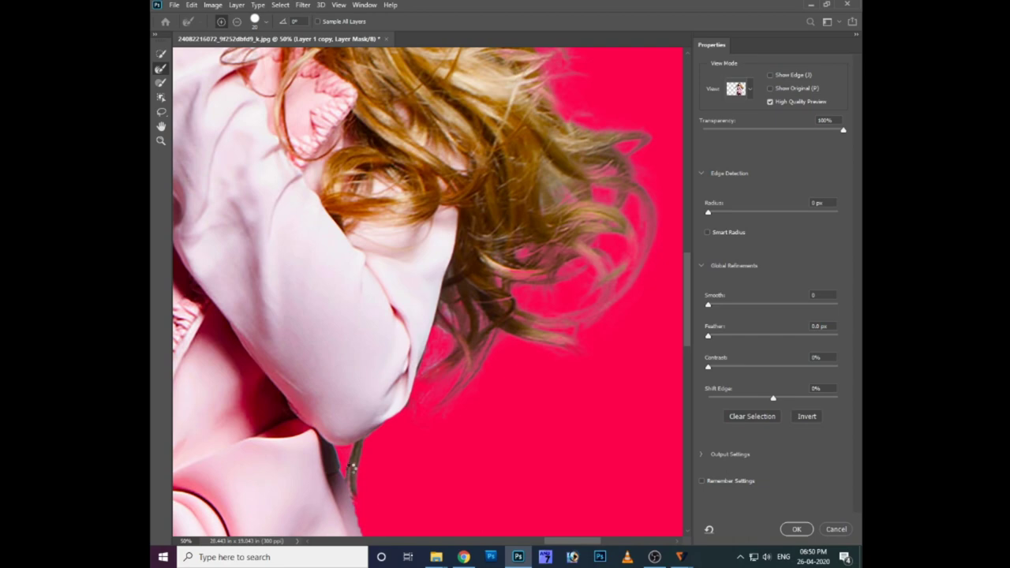
- Refine the windblown strands left of the face and clean the grey-blue hair tip
key(ctrl+minus)
key(ctrl+minus)
key(ctrl+minus)
key(ctrl+plus)
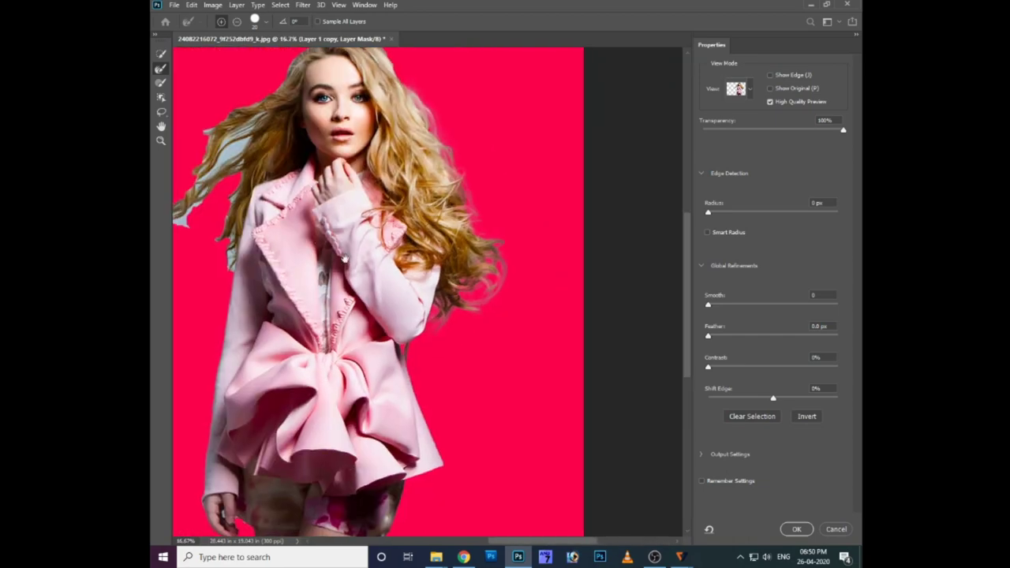
key(ctrl+plus)
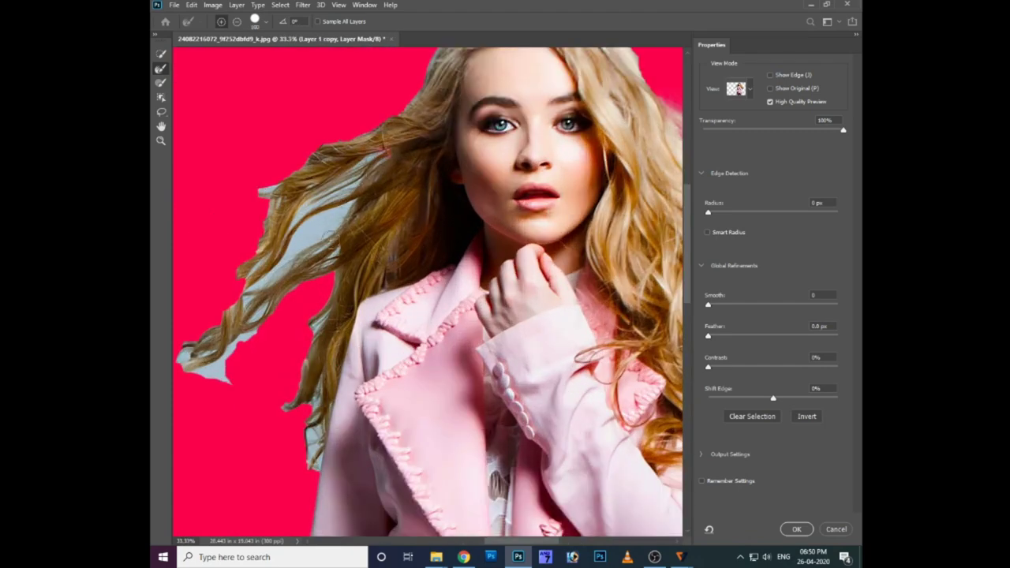
drag(381, 162, 336, 202)
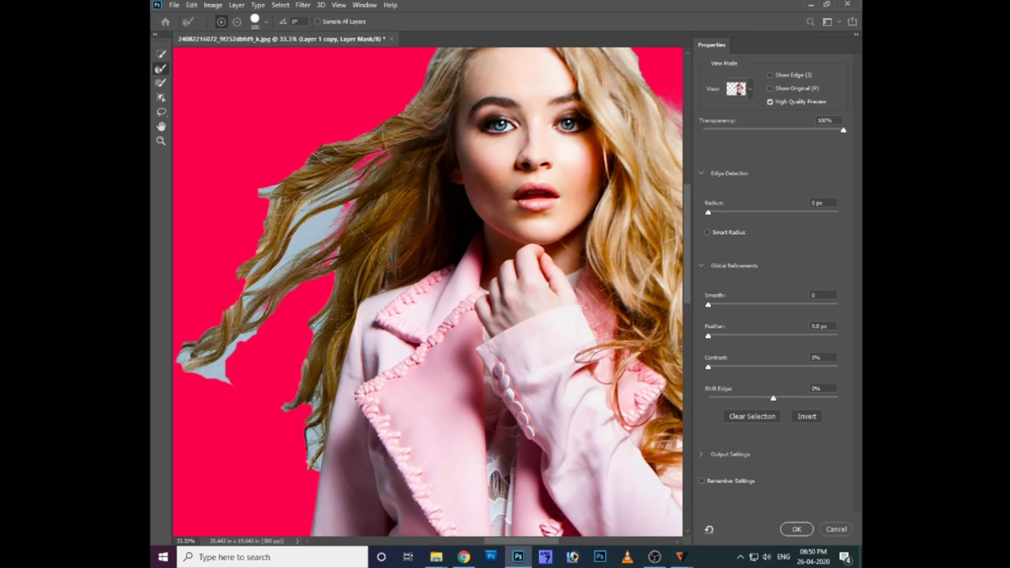
mouse_move(256, 315)
mouse_down()
mouse_move(270, 270)
mouse_move(331, 193)
mouse_up()
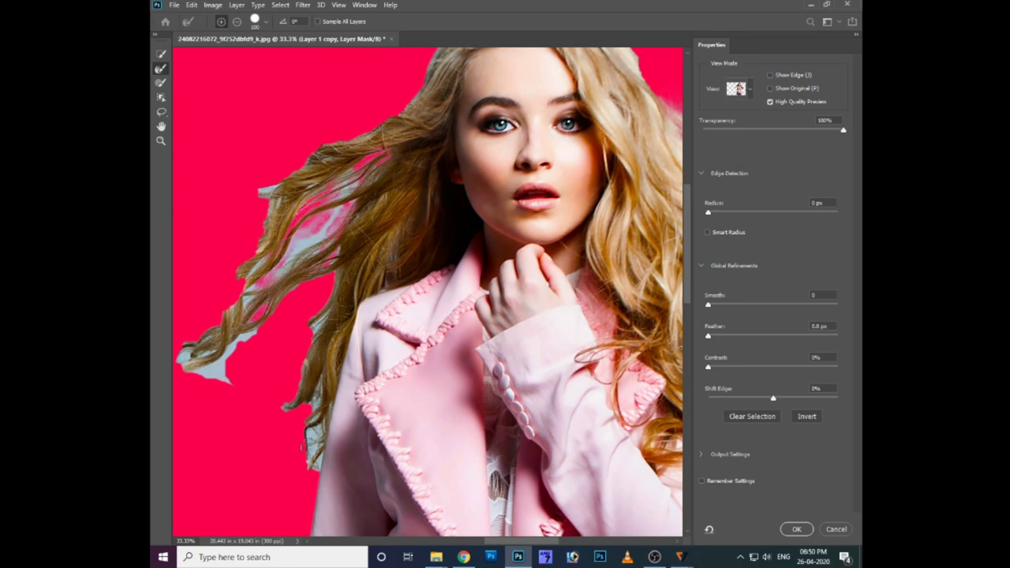
drag(310, 325, 261, 190)
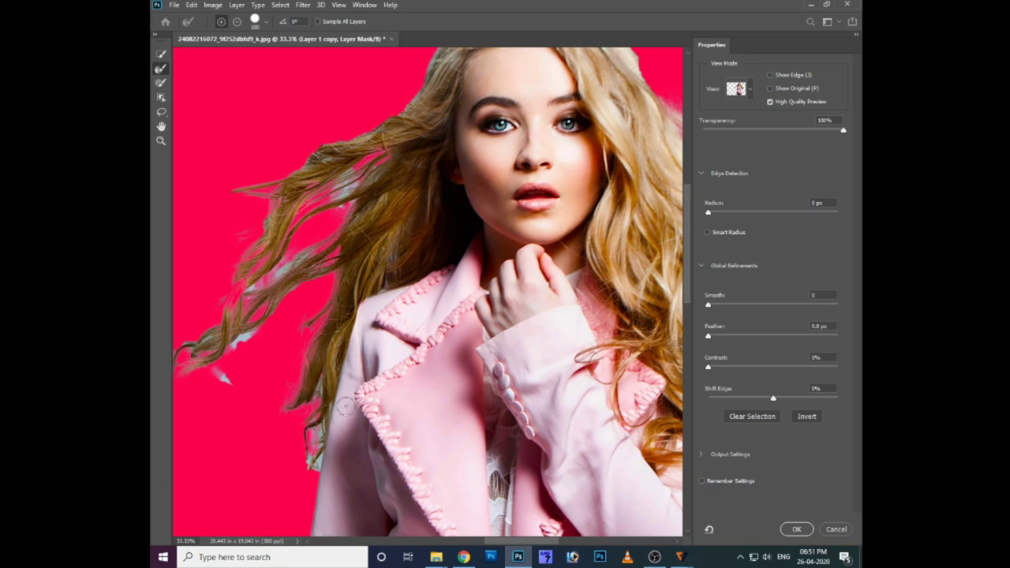
right_click(272, 472)
click(351, 246)
drag(339, 200, 355, 207)
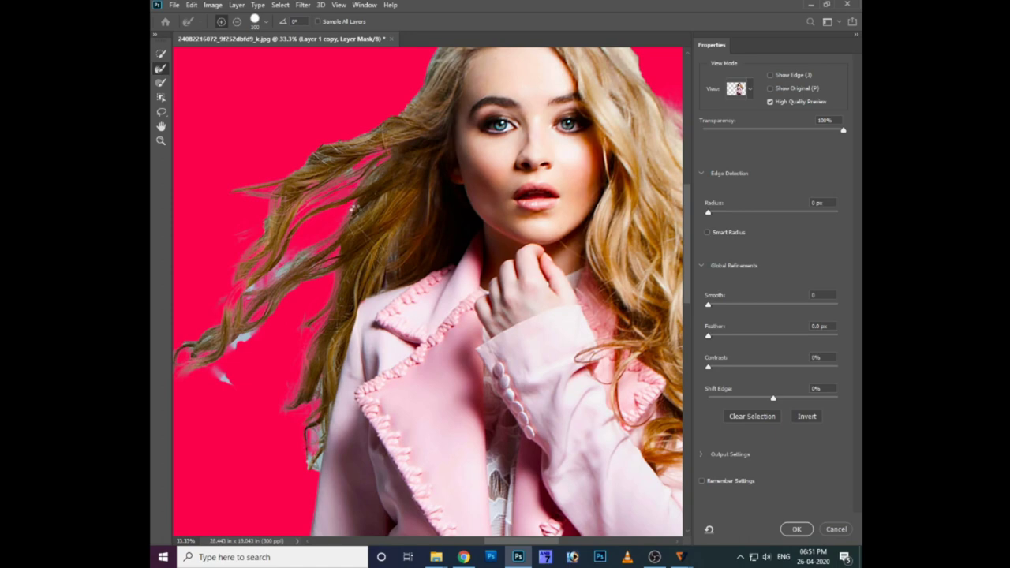
key(ctrl+minus)
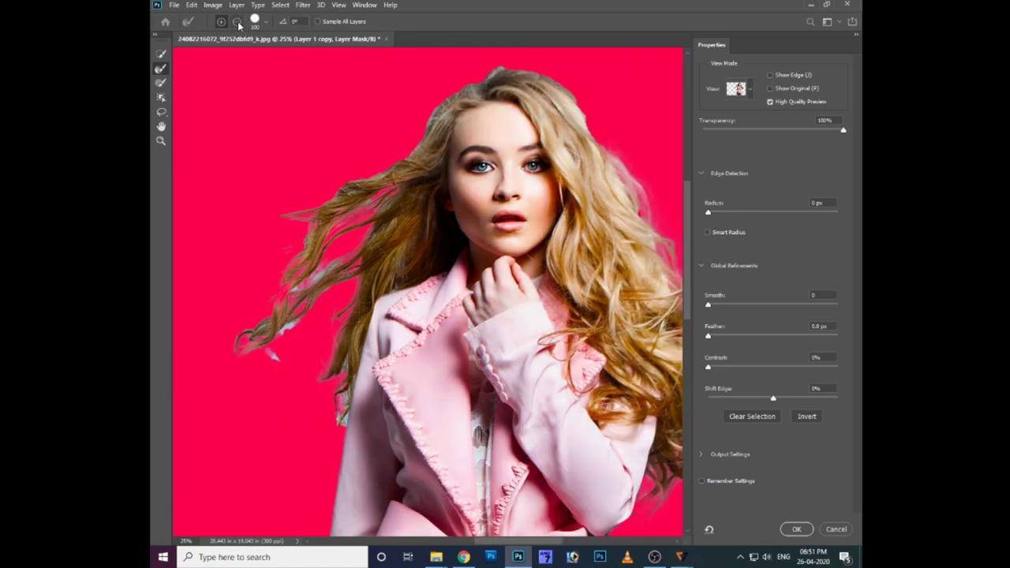
- Touch up the strands left of the face and the top and top-right hair edges
click(236, 22)
drag(308, 313, 340, 311)
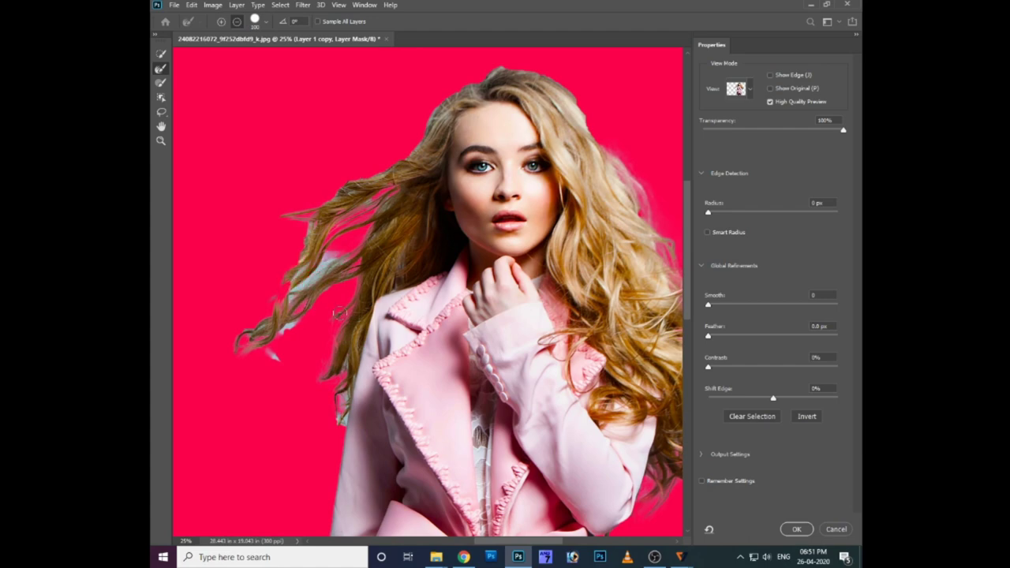
click(222, 25)
mouse_move(332, 260)
mouse_down()
mouse_move(296, 286)
mouse_move(314, 219)
mouse_up()
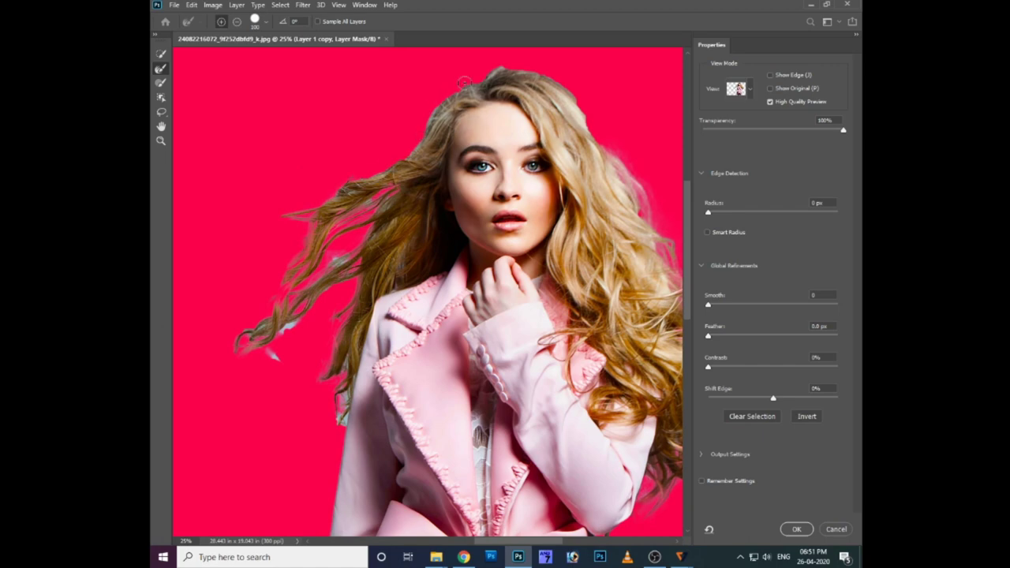
drag(465, 82, 478, 78)
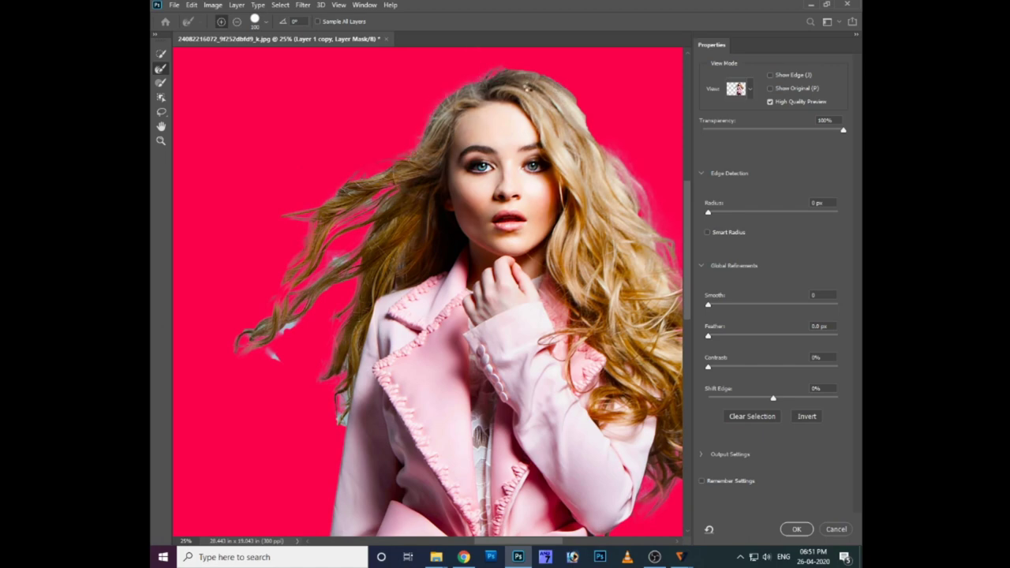
drag(518, 67, 626, 154)
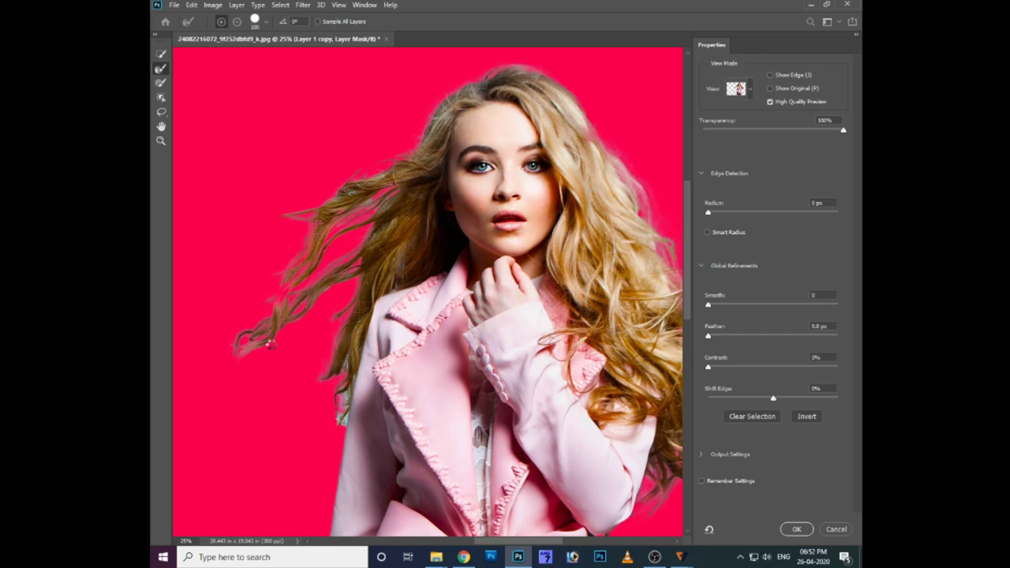
drag(295, 246, 306, 239)
- Enlarge the brush to 175, refine the hair along the coat, and inspect the cut-out
key(bracketright)
key(bracketright)
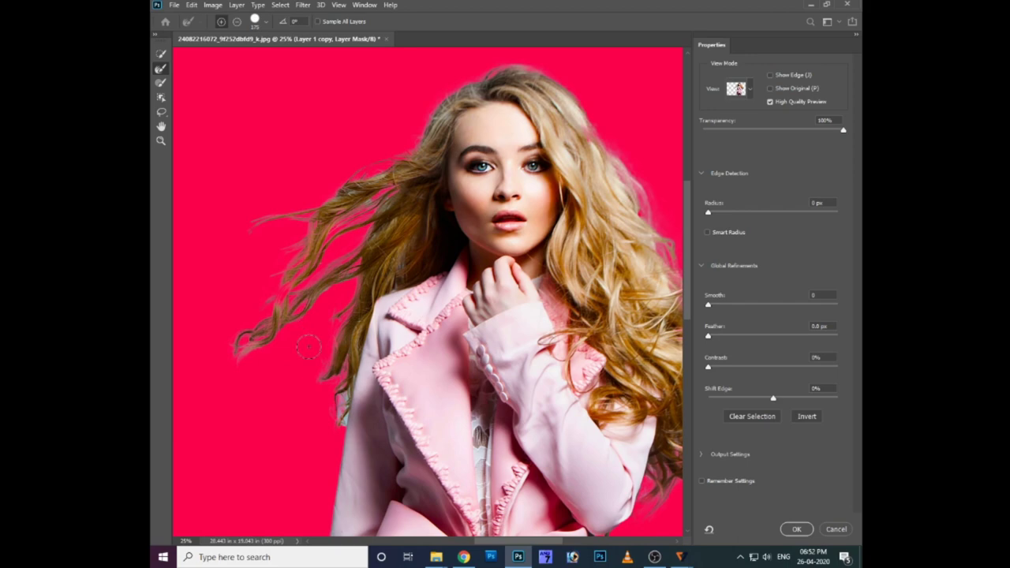
scroll(289, 390, up, 1)
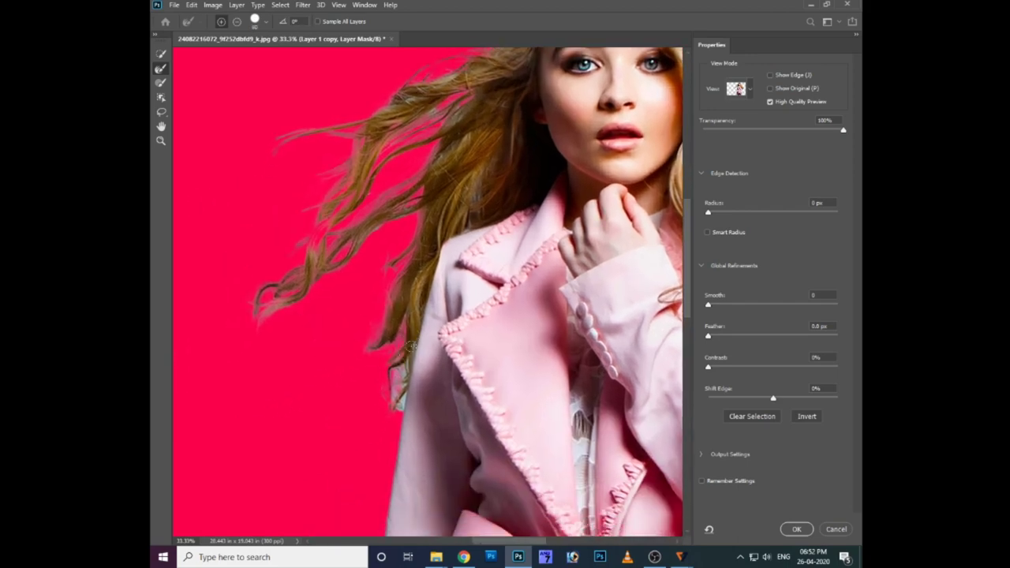
click(400, 373)
drag(392, 377, 390, 409)
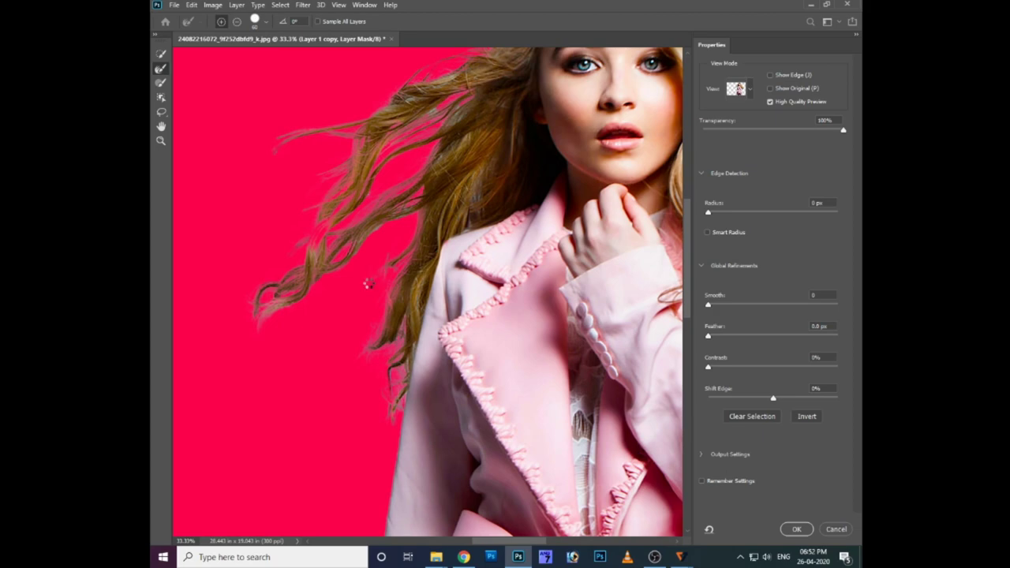
scroll(371, 283, down, 2)
scroll(371, 284, down, 3)
scroll(387, 292, up, 2)
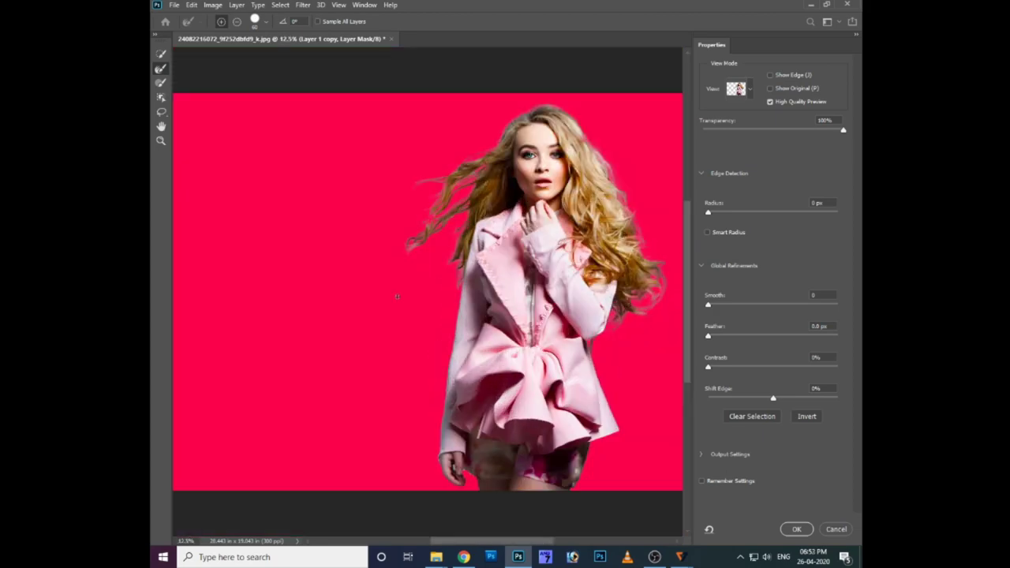
scroll(397, 296, up, 2)
scroll(398, 296, down, 1)
scroll(451, 293, down, 2)
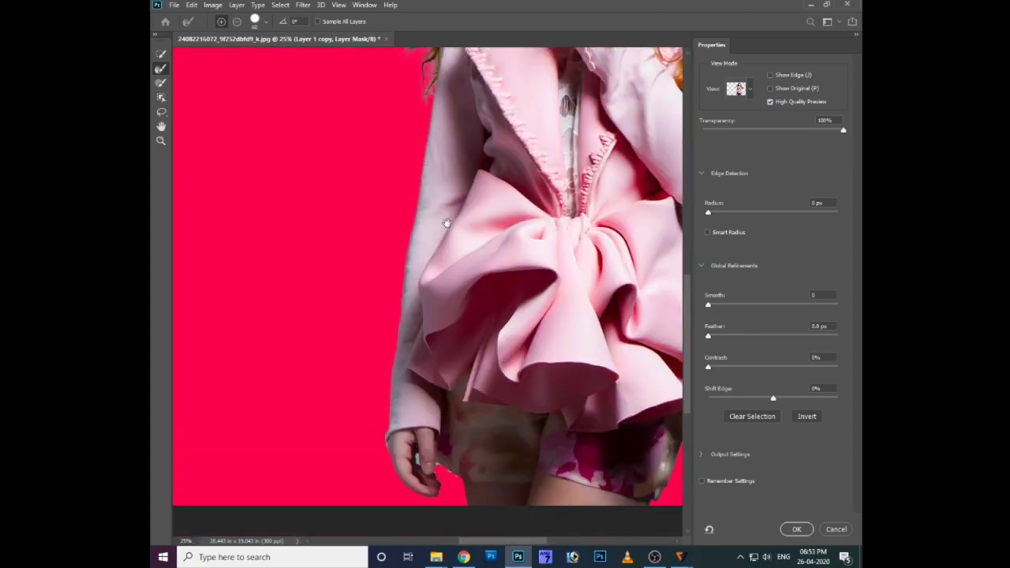
scroll(456, 316, up, 4)
scroll(453, 245, up, 1)
scroll(450, 247, right, 1)
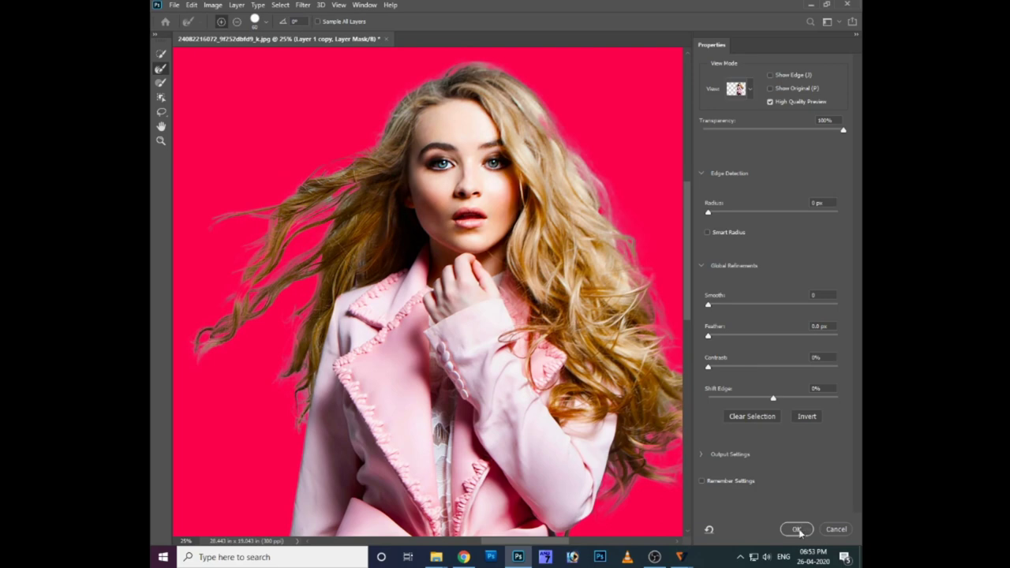
- Apply the refined mask and view the cut-out over the pink-red Layer 1
click(797, 530)
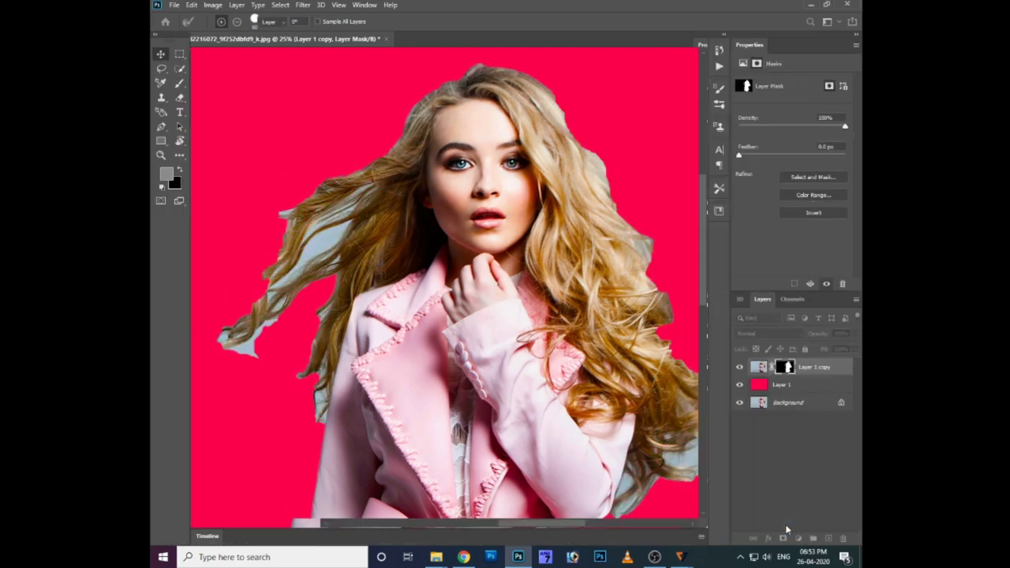
key(ctrl+minus)
key(ctrl+minus)
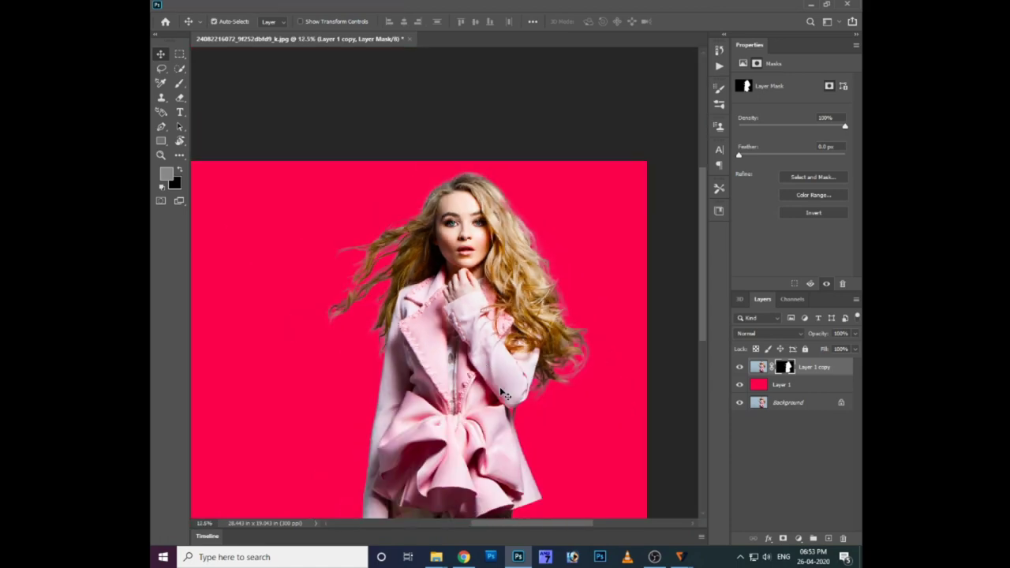
scroll(527, 404, down, 1)
scroll(535, 415, up, 4)
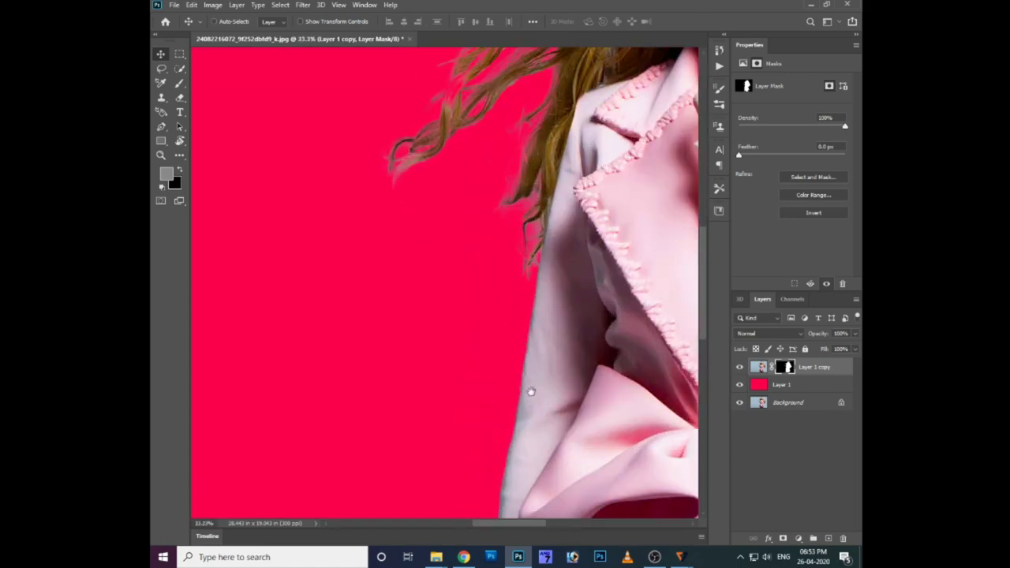
drag(529, 387, 546, 307)
scroll(521, 332, up, 1)
scroll(437, 334, down, 5)
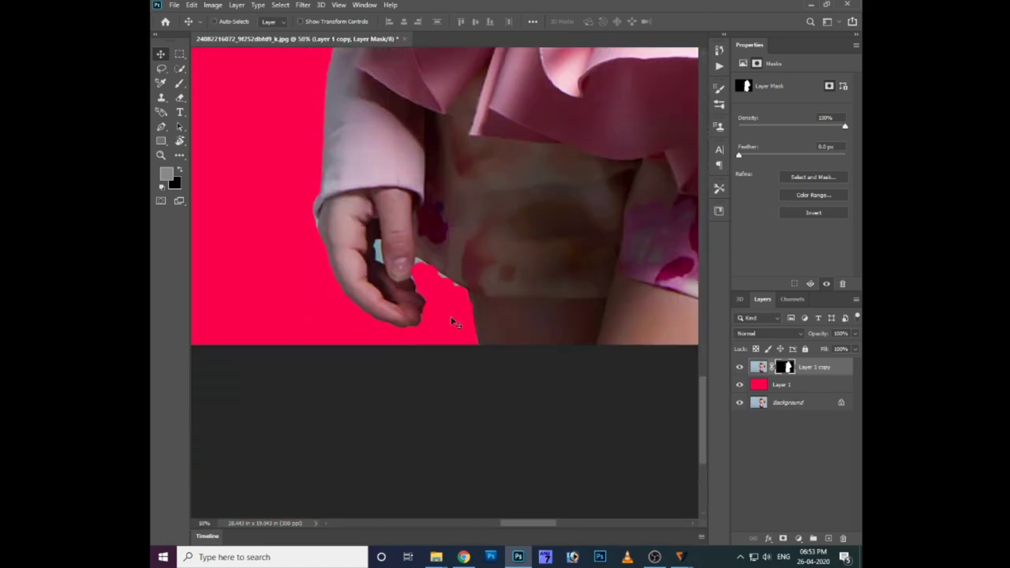
- Trace a Pen path around the light-blue gap beside the hand and mask it out
key(p)
click(411, 262)
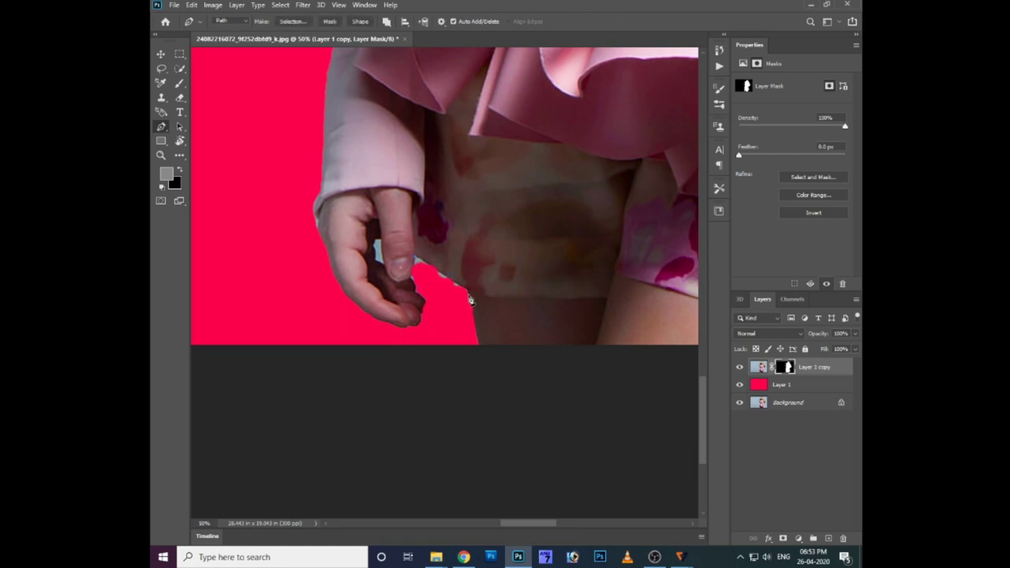
click(470, 294)
click(482, 362)
click(437, 335)
click(415, 263)
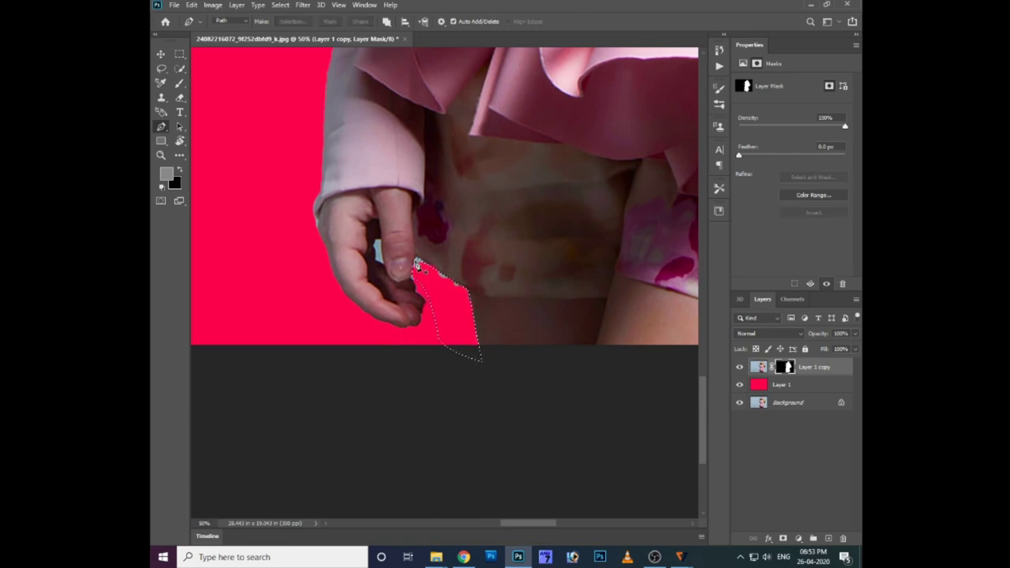
right_click(414, 263)
key(Return)
key(ctrl+d)
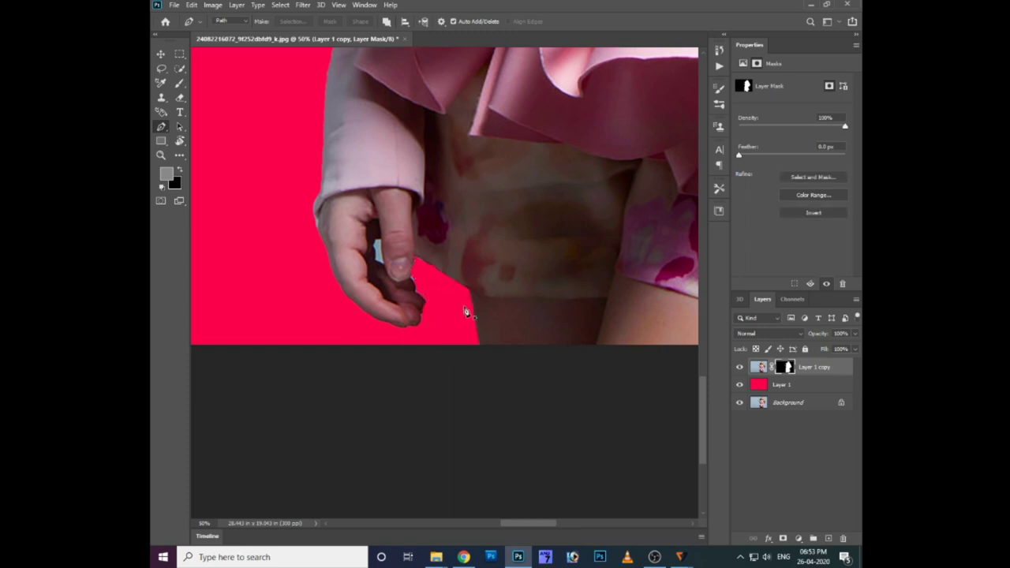
- Magic Wand the blue patch on the hand at Tolerance 42, feather it, and mask it out
key(w)
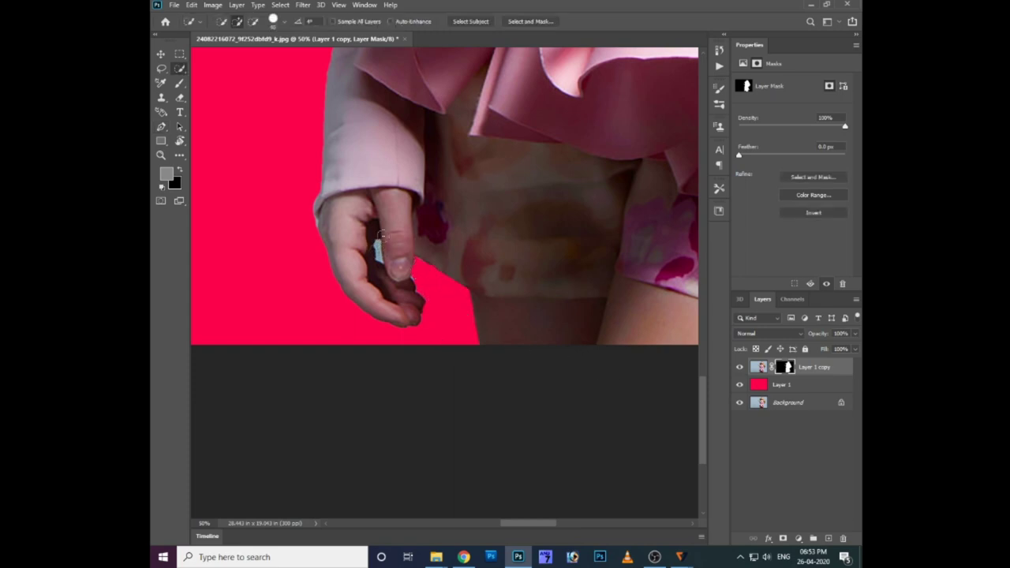
right_click(180, 70)
click(217, 89)
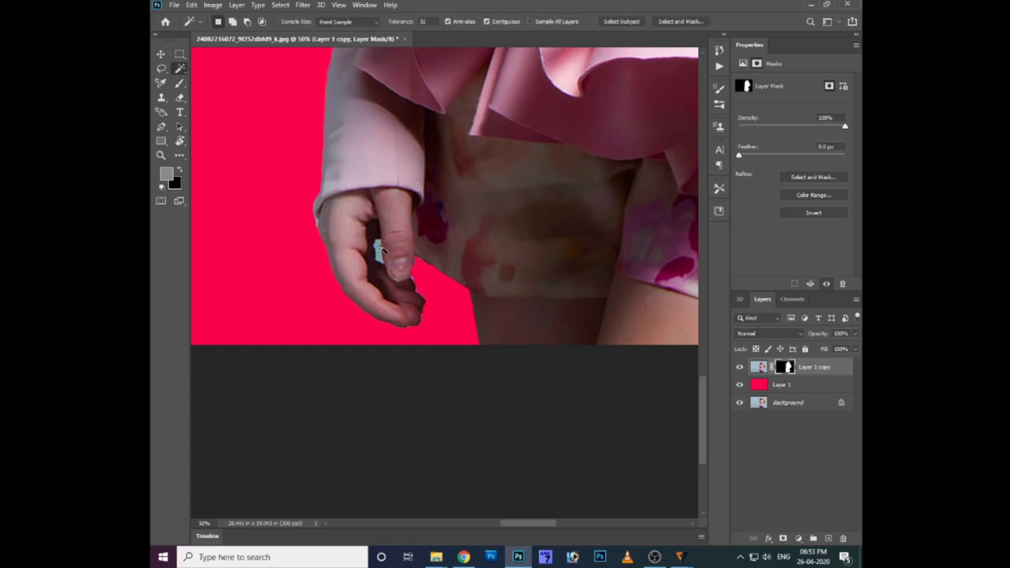
click(380, 250)
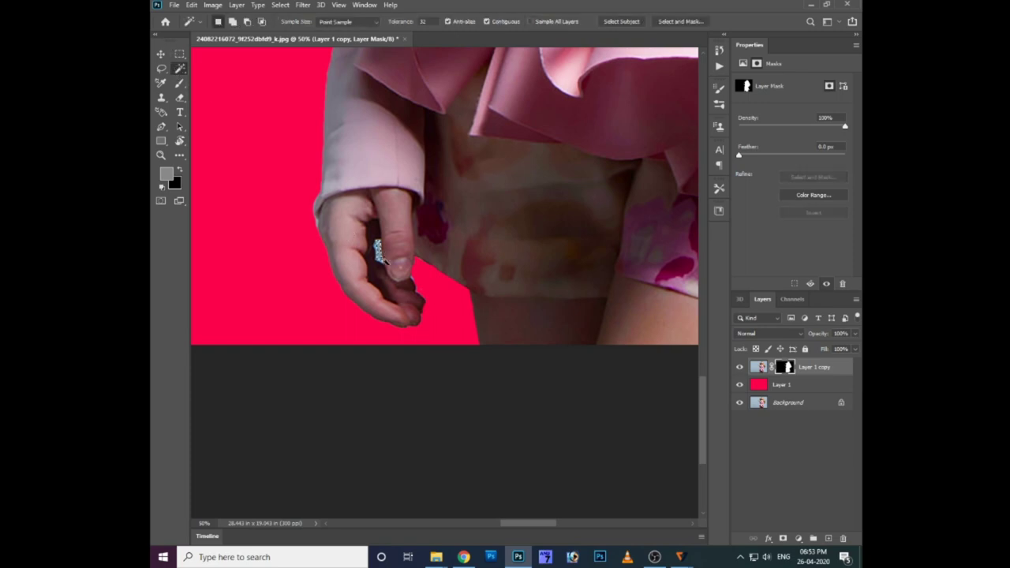
click(422, 21)
text(42)
click(394, 265)
key(shift+F6)
key(Return)
key(Delete)
key(ctrl+0)
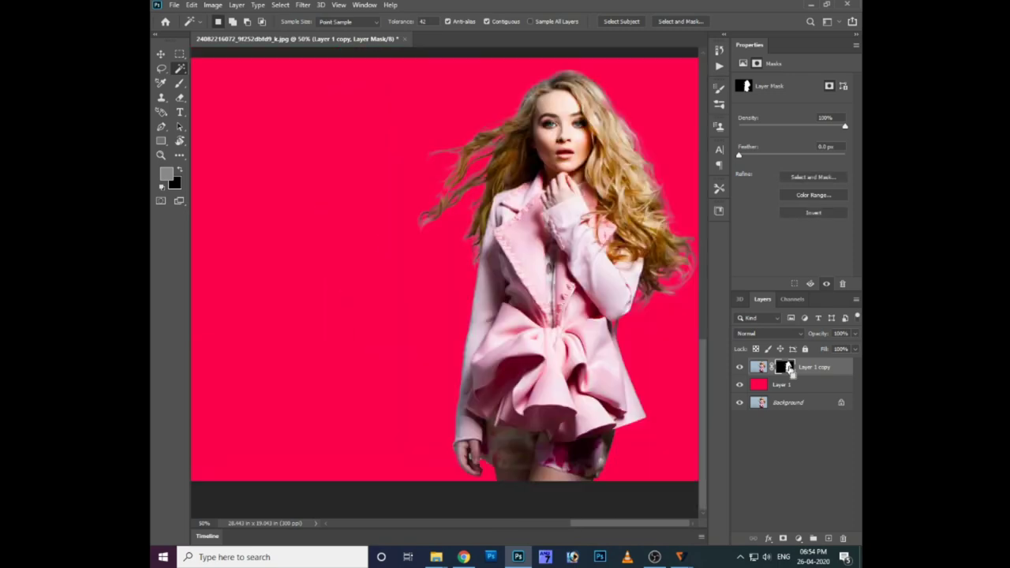
- Save the cutout photo with Save As, keeping Maximize Compatibility on
key(v)
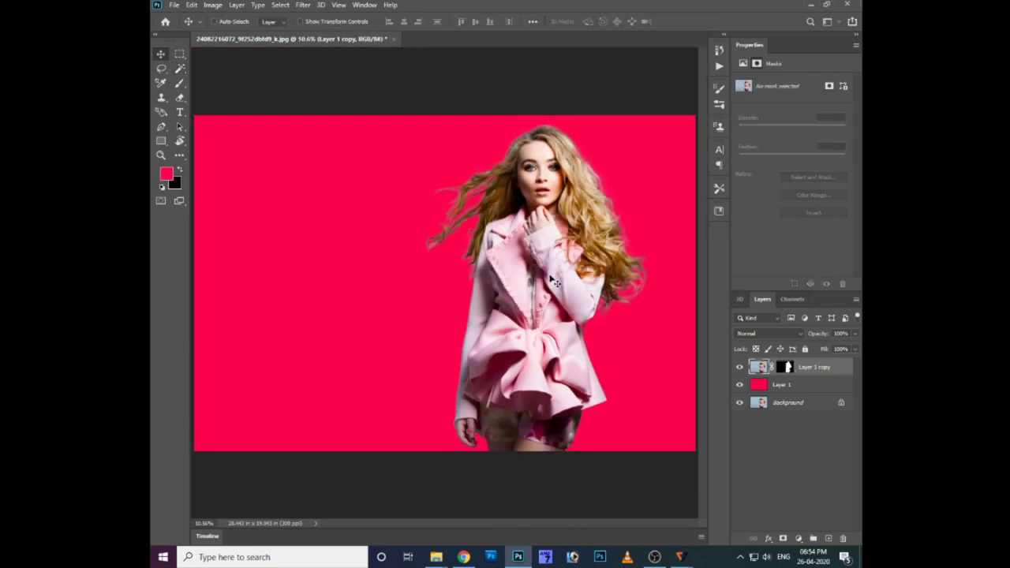
key(ctrl+shift+s)
key(Return)
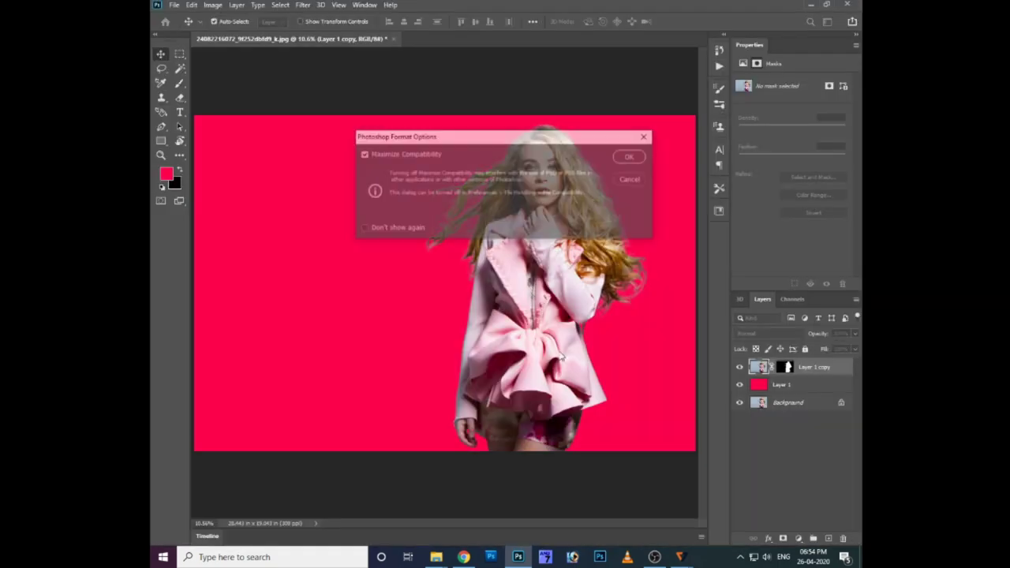
key(Return)
- Start a new document, showing the 16 x 12 cm, 300 ppi preset
right_click(520, 265)
click(532, 269)
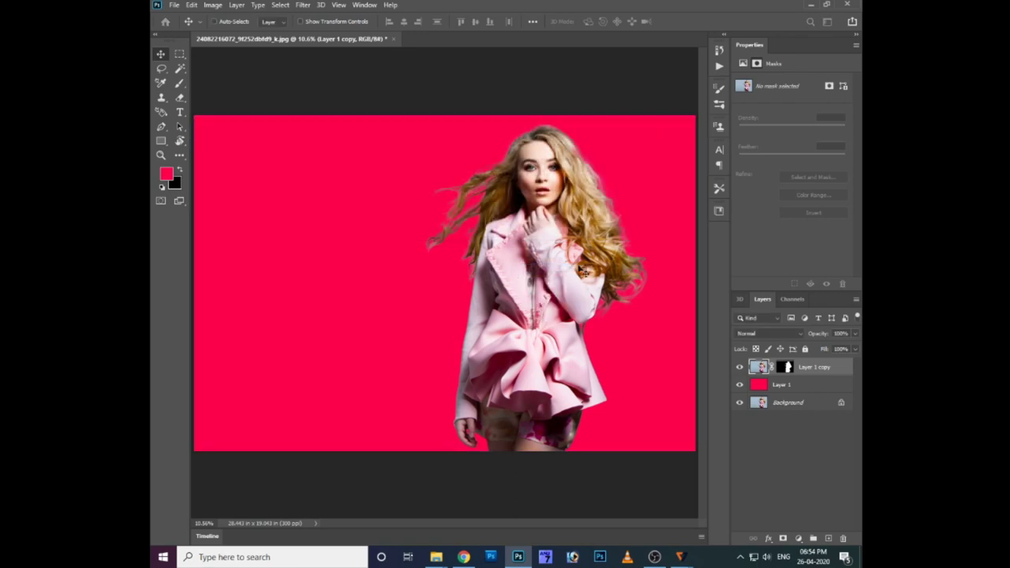
key(ctrl+n)
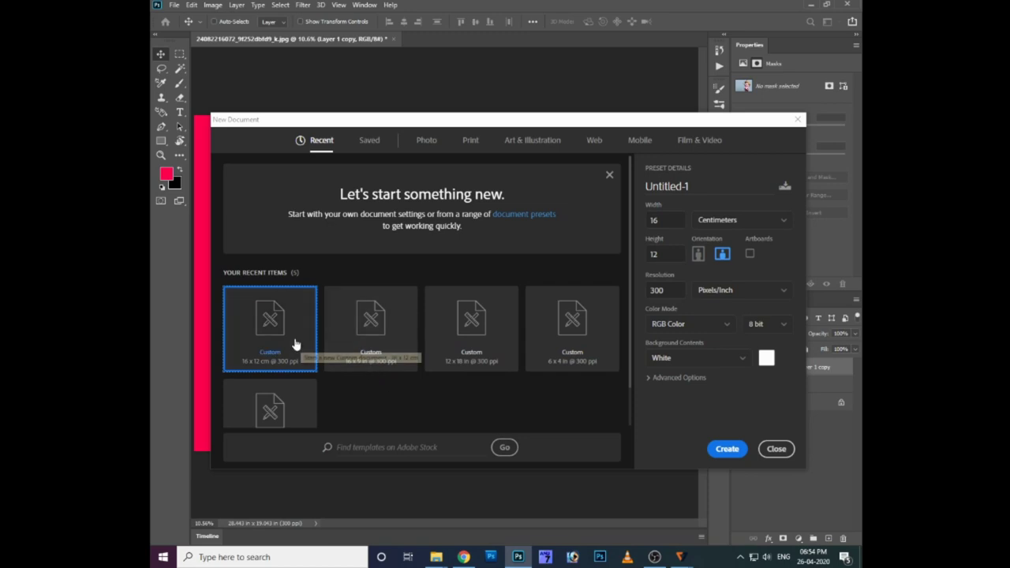
- Create a blank 12 x 18 in document and rotate it 90° clockwise to landscape
click(494, 349)
click(727, 448)
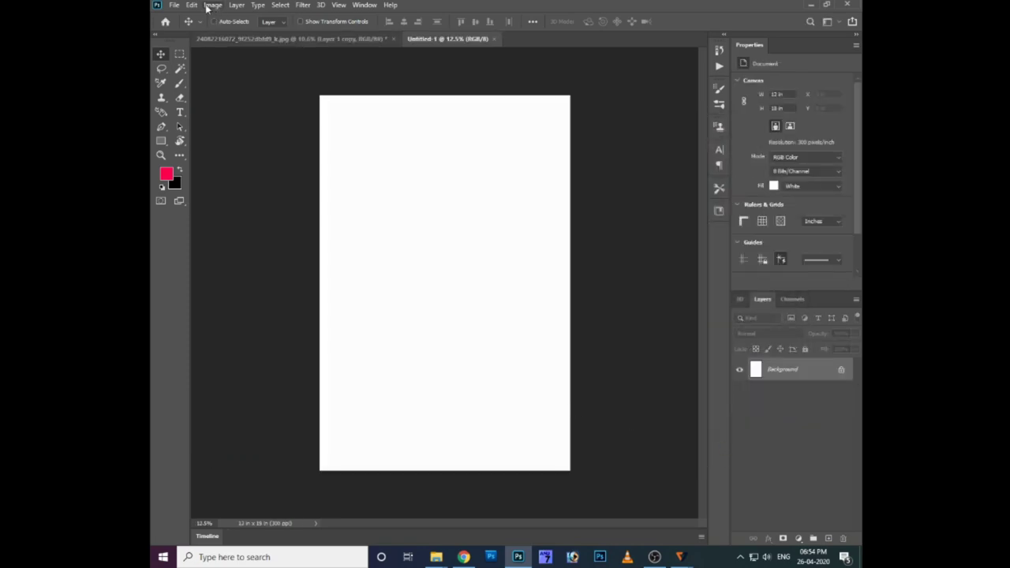
click(213, 5)
mouse_move(235, 108)
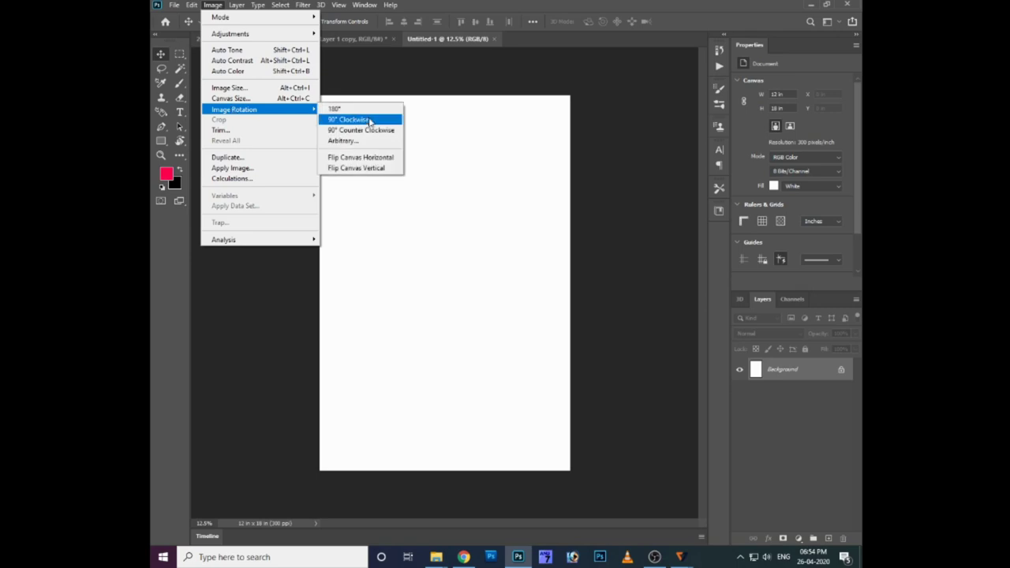
click(365, 120)
- Drag the masked woman layer from the cutout photo into the Untitled-1 document
click(324, 41)
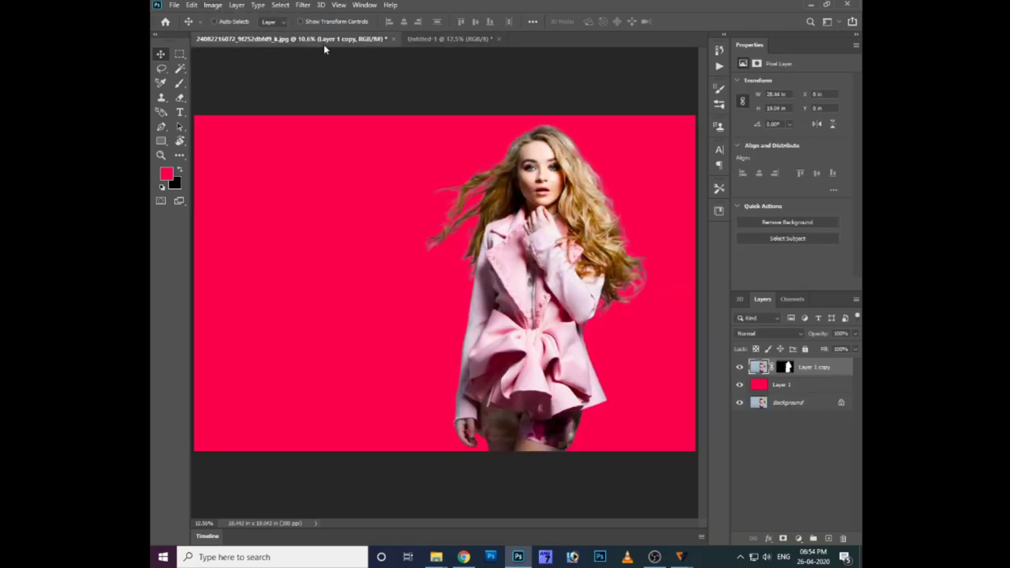
right_click(538, 180)
click(570, 186)
mouse_move(529, 198)
mouse_down()
mouse_move(460, 56)
mouse_move(454, 298)
mouse_move(400, 295)
mouse_up()
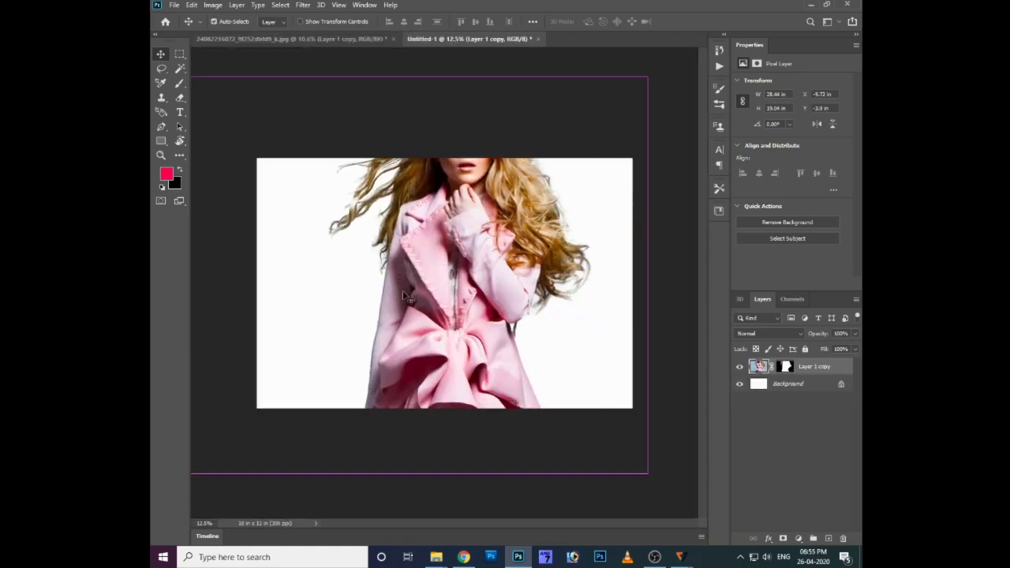
- Scale the woman down, place her at bottom centre, and marquee-select the lower-left area
key(ctrl+t)
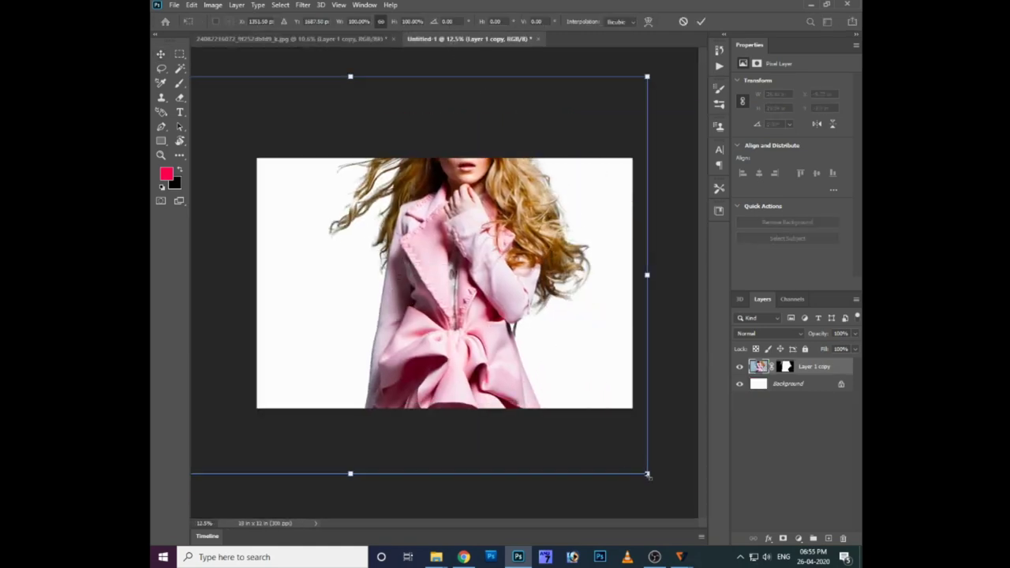
drag(647, 474, 556, 408)
drag(462, 351, 503, 360)
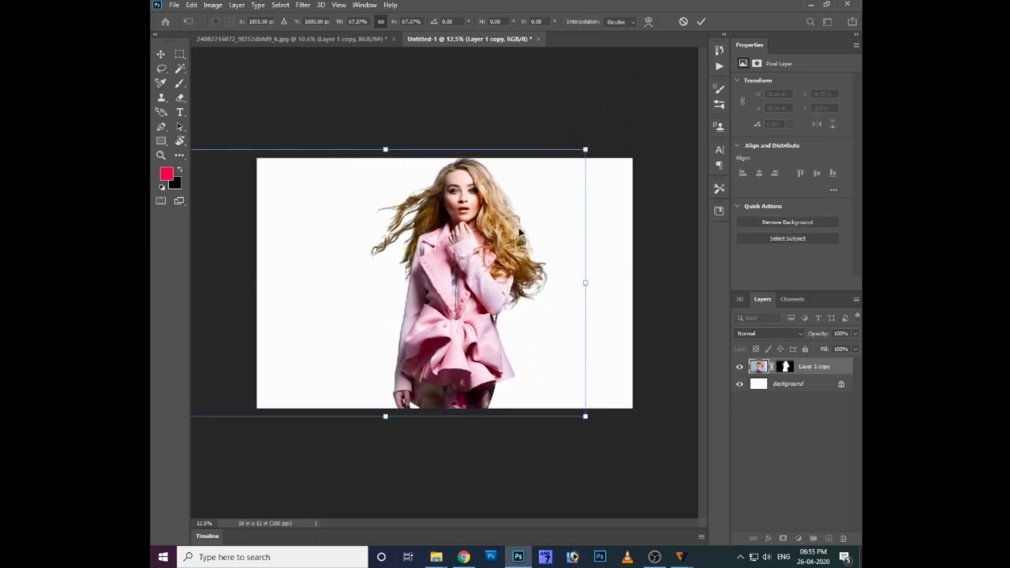
mouse_move(585, 148)
mouse_down()
mouse_move(562, 211)
mouse_move(538, 186)
mouse_up()
drag(482, 266, 487, 290)
key(Return)
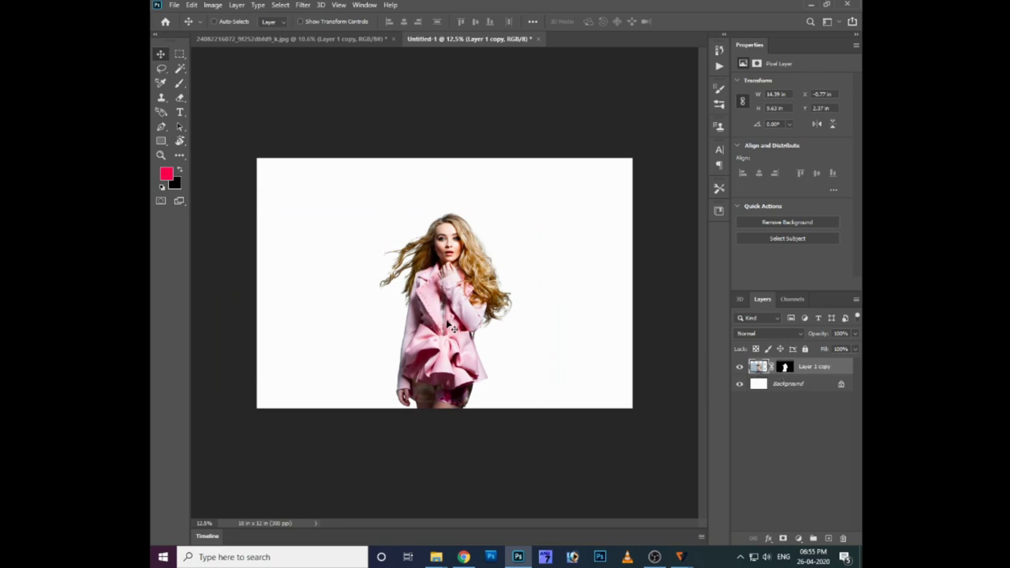
key(m)
drag(378, 196, 241, 491)
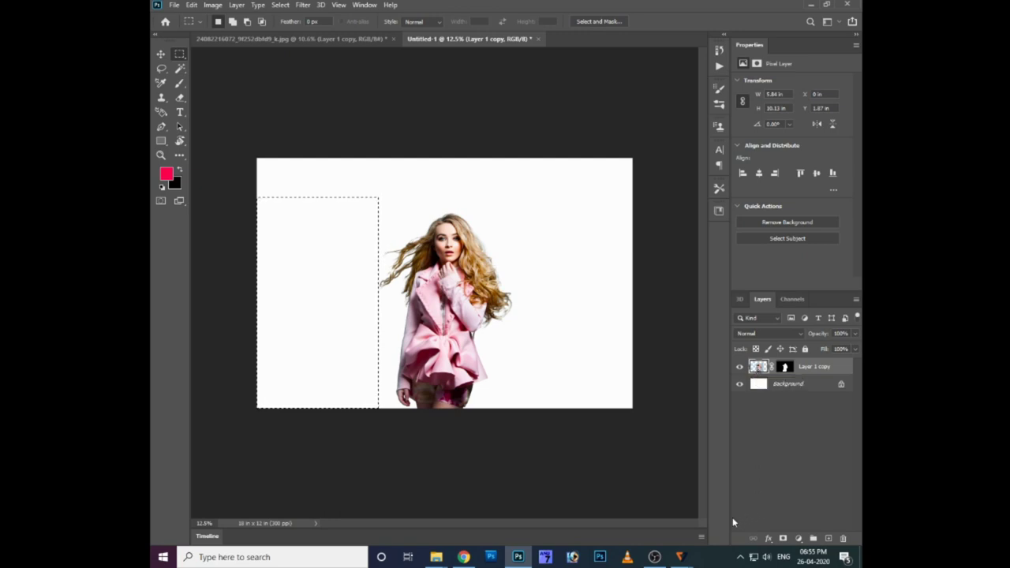
- Copy the masked woman onto her own layer and delete the blue backdrop layer
key(ctrl+d)
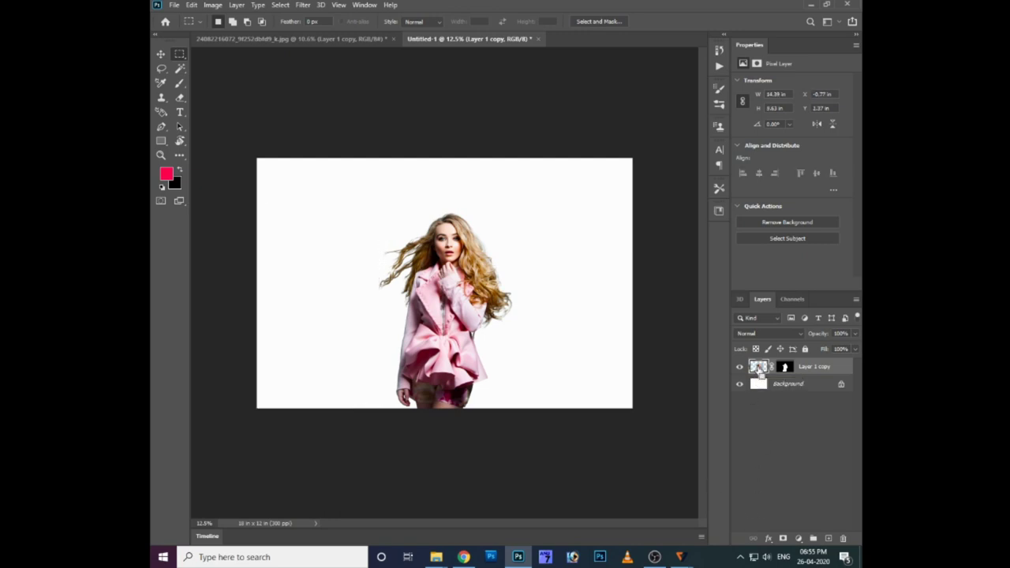
ctrl+click(757, 368)
key(ctrl+j)
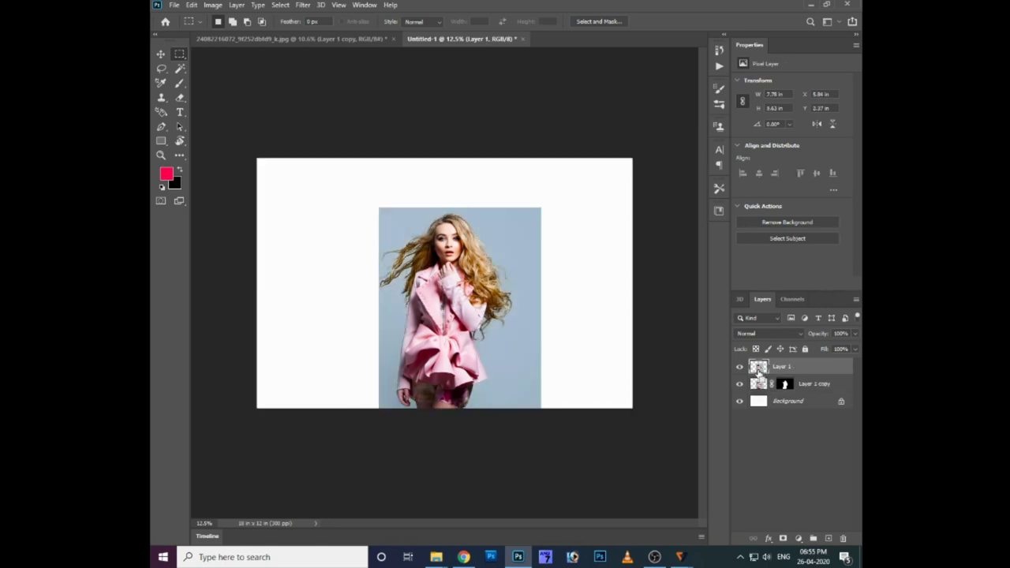
key(v)
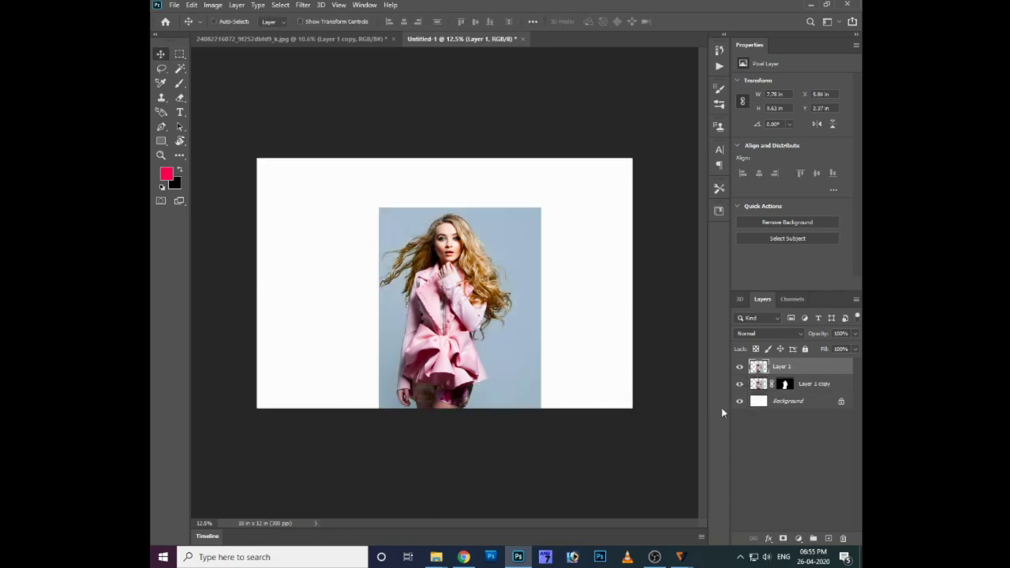
ctrl+click(785, 384)
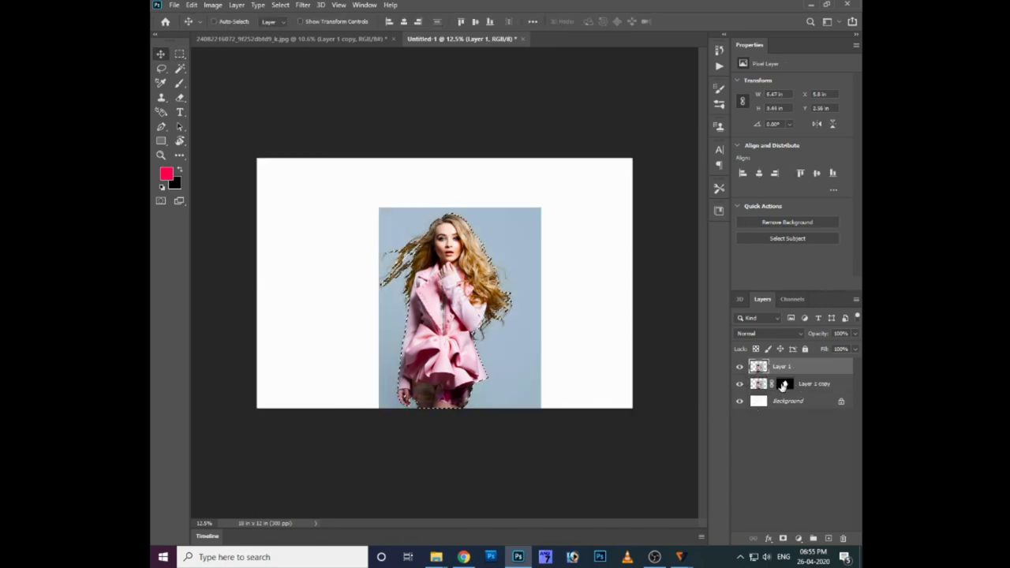
key(ctrl+j)
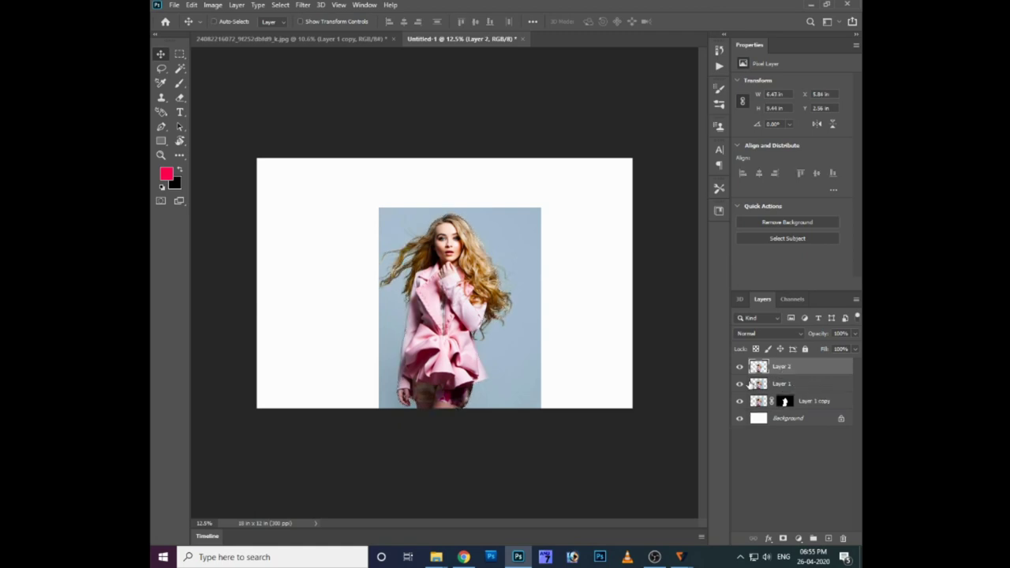
click(776, 385)
key(Delete)
- Add a new layer above Background and fill it with red
key(ctrl+plus)
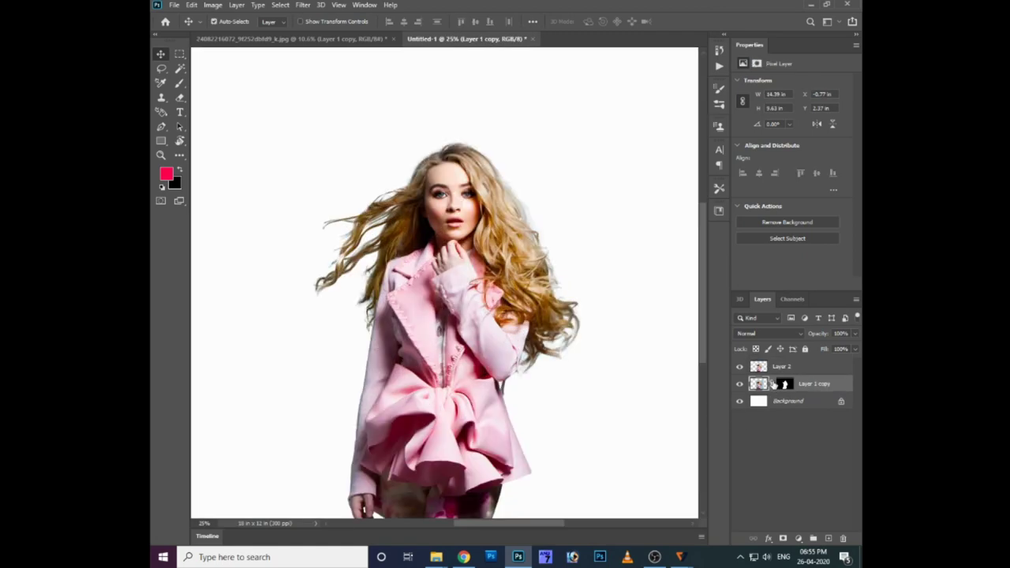
click(806, 367)
click(806, 403)
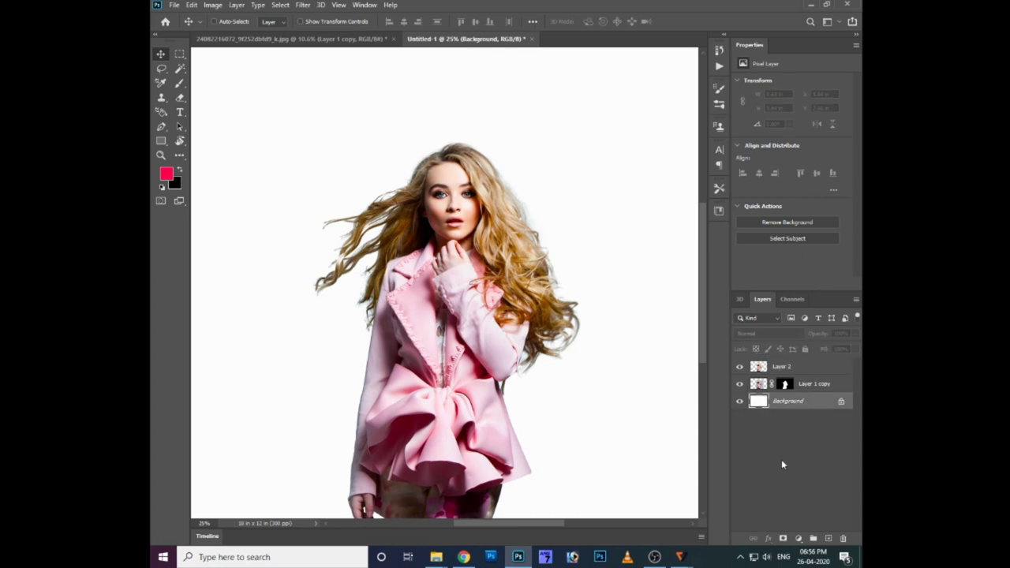
key(ctrl+shift+n)
key(Return)
key(ctrl+BackSpace)
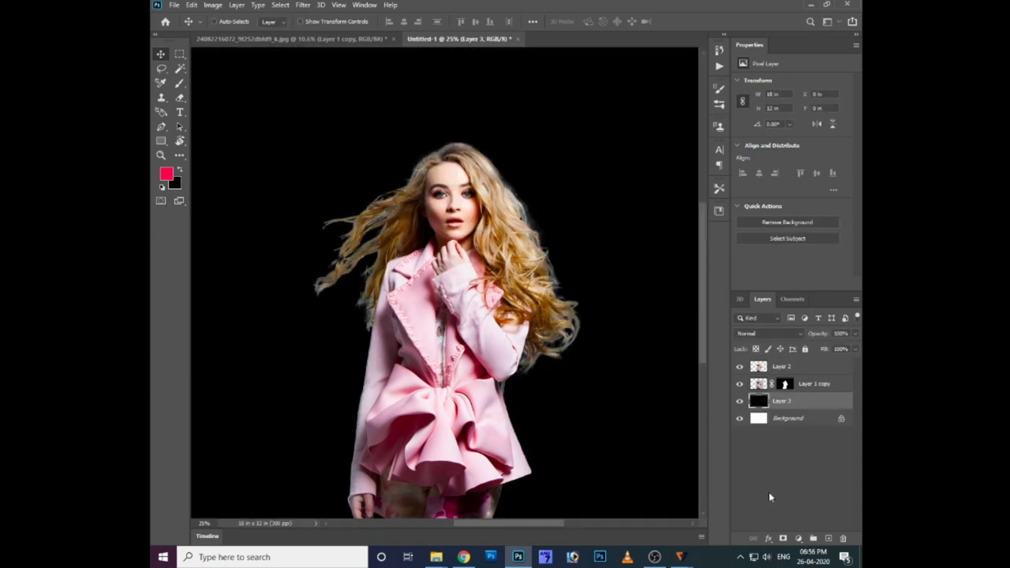
key(alt+BackSpace)
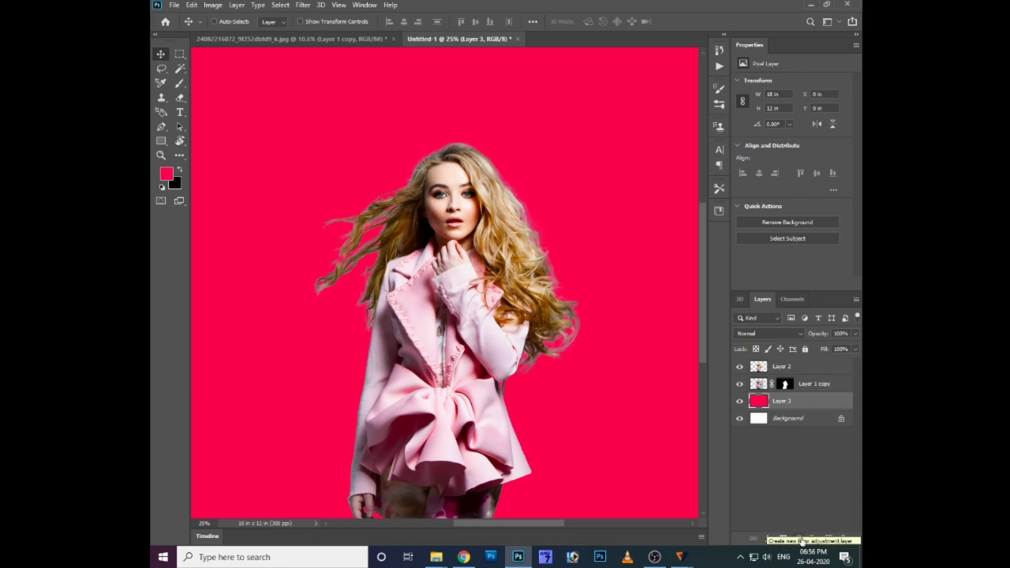
click(802, 542)
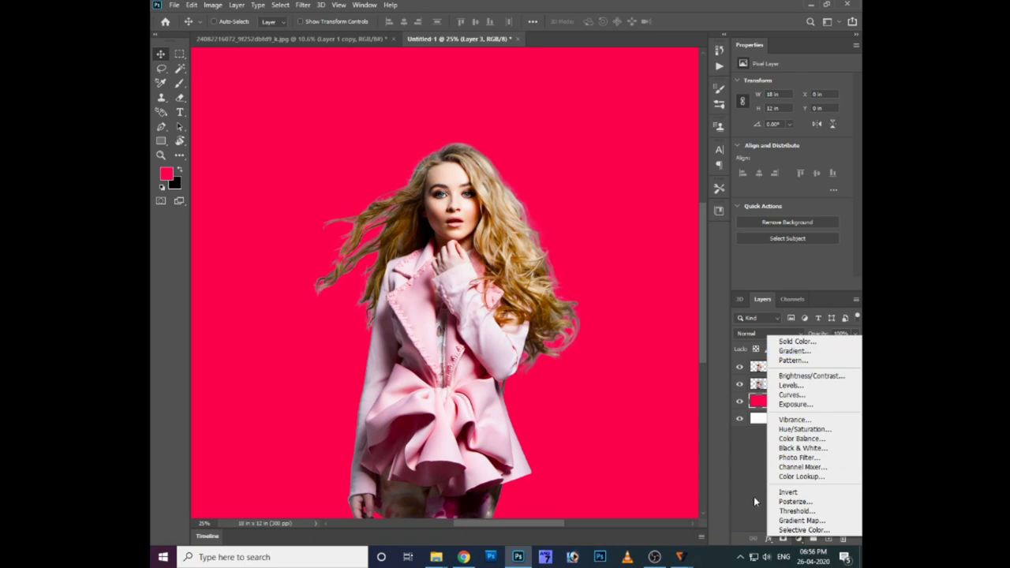
- Add a Gradient Overlay effect to the red layer
click(753, 508)
click(770, 539)
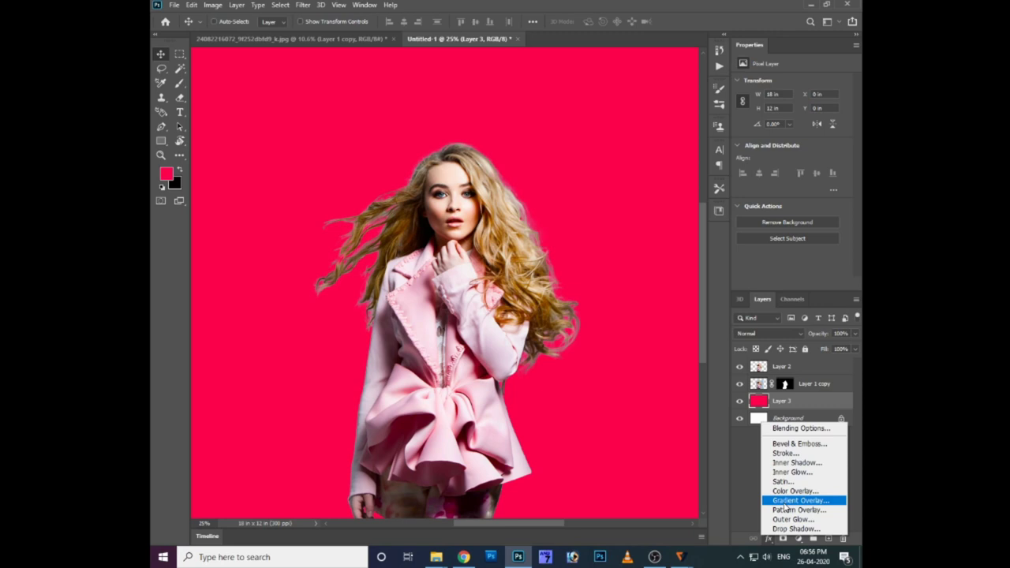
click(787, 501)
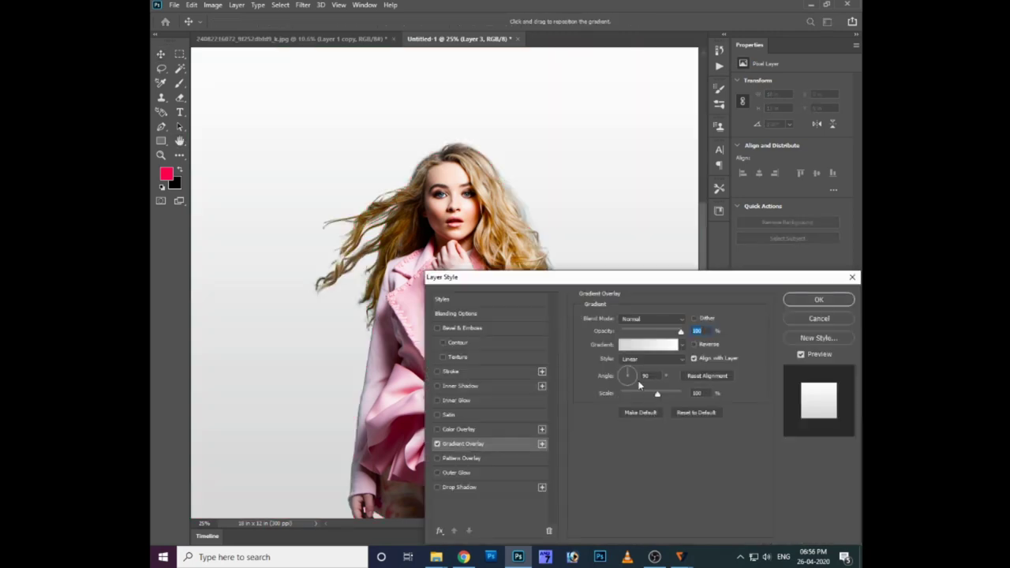
- Set the gradient stops to purple on the left and magenta on the right
click(641, 345)
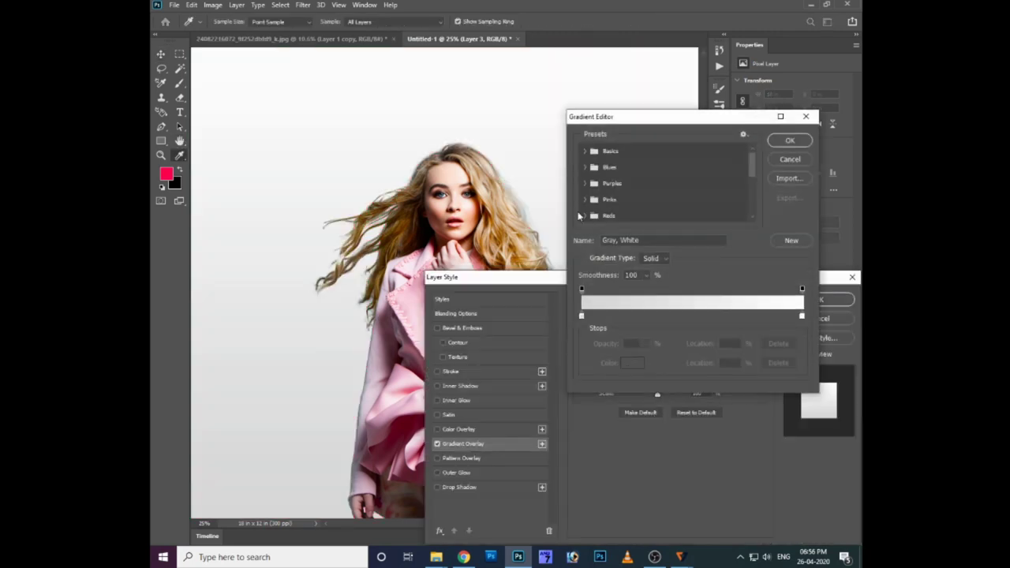
click(581, 316)
click(632, 363)
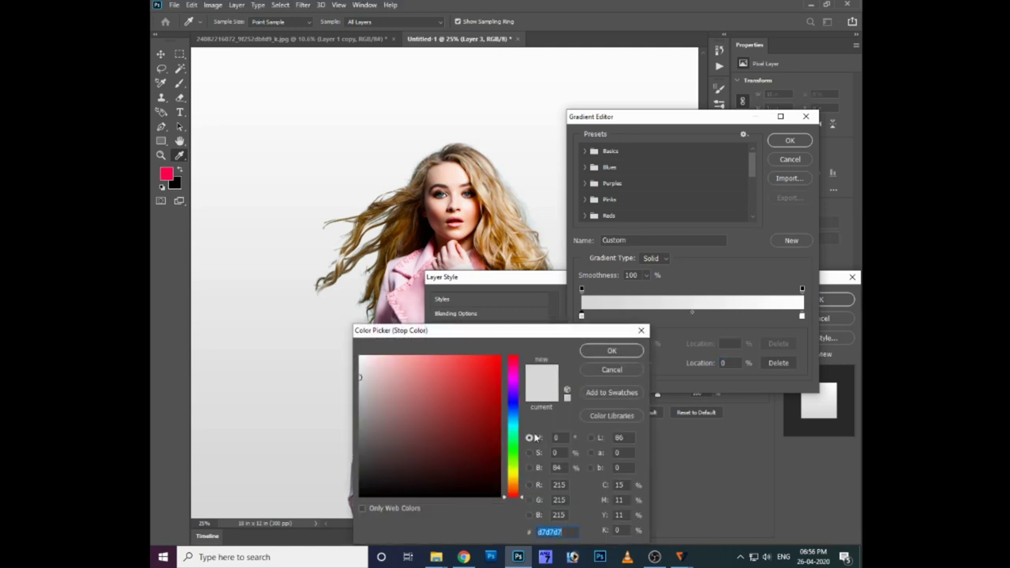
click(496, 361)
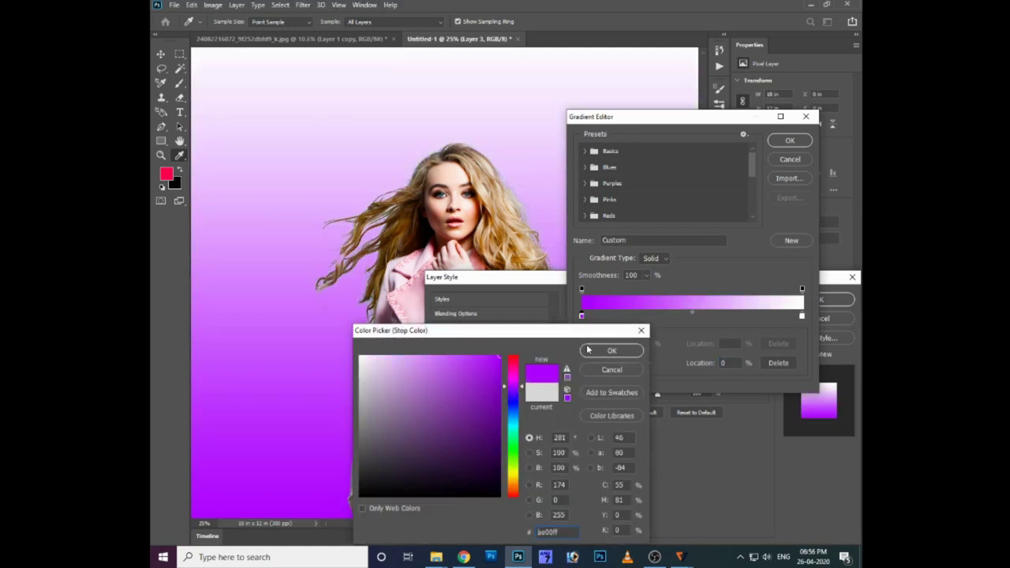
click(612, 350)
click(802, 316)
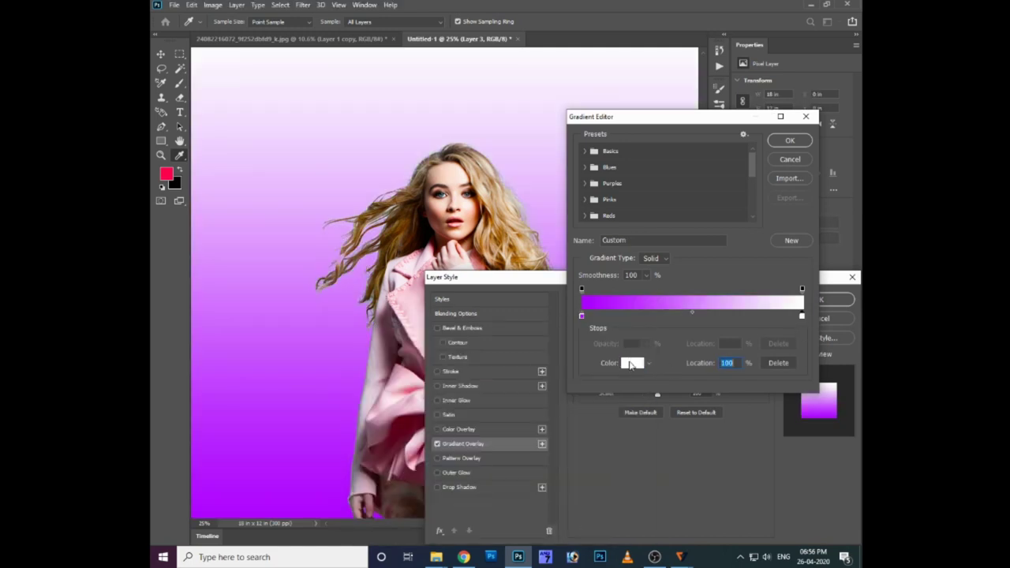
click(632, 363)
click(513, 381)
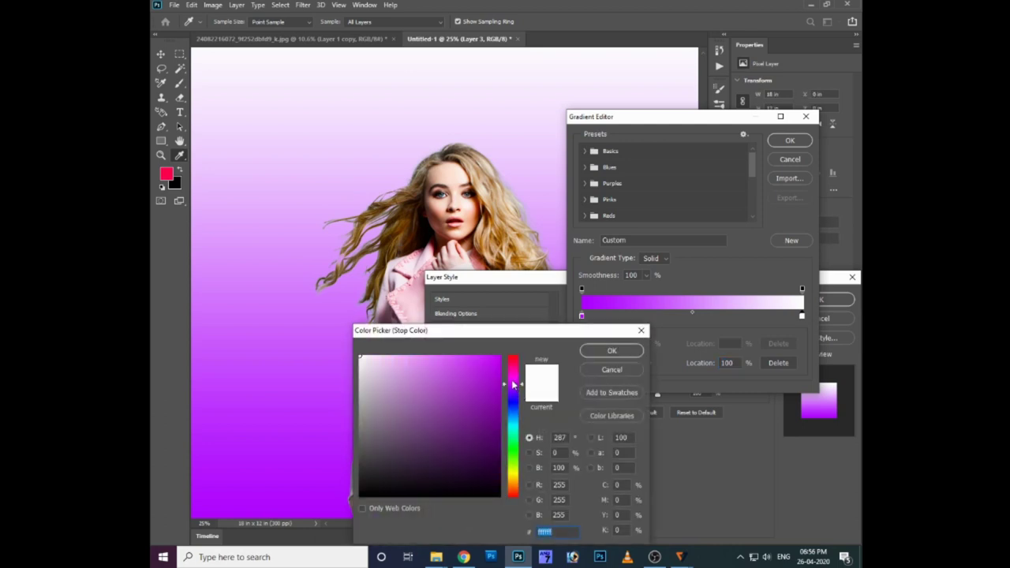
drag(470, 371, 501, 357)
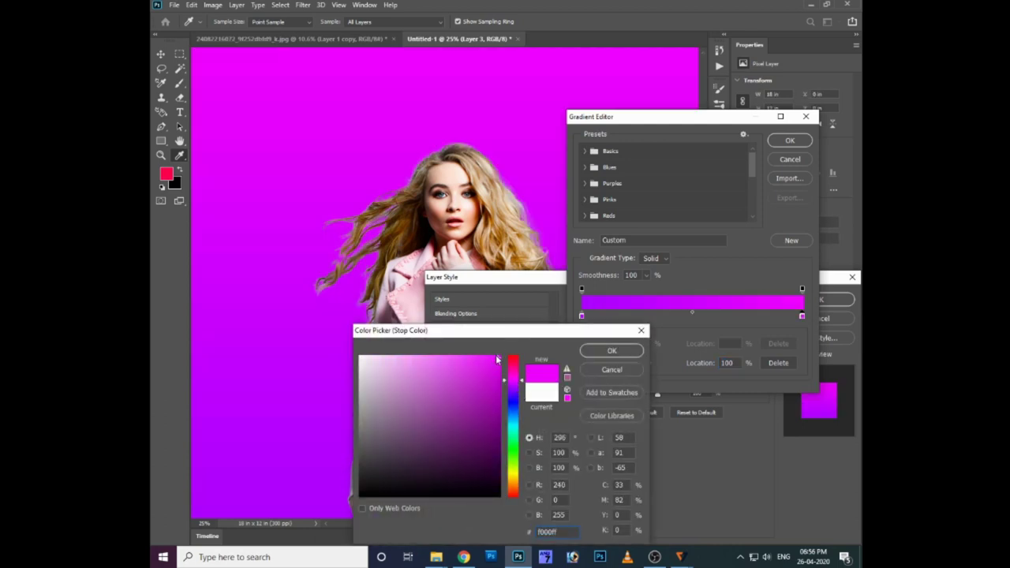
click(612, 350)
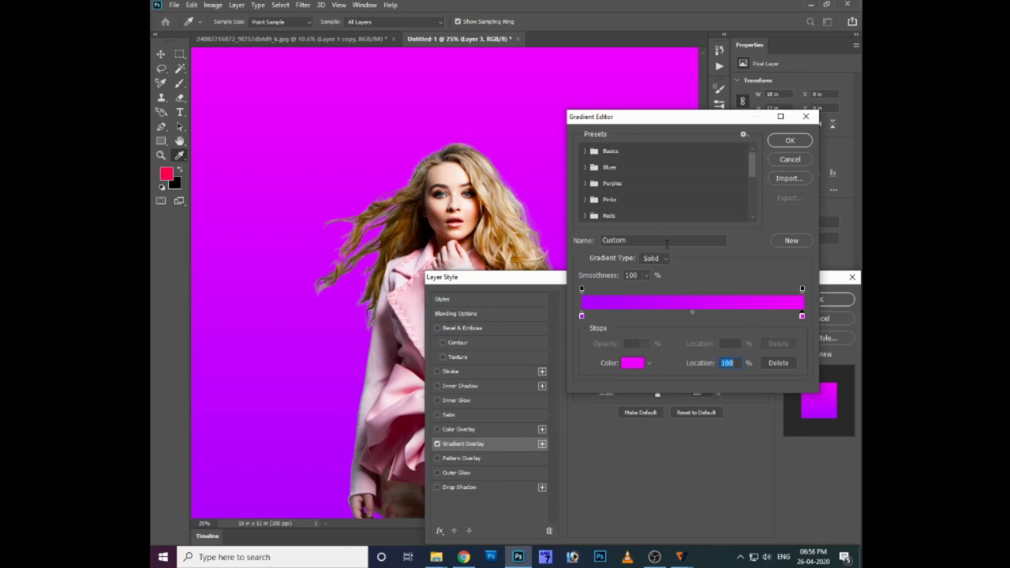
key(Return)
- Make the gradient Radial with Reverse ticked, and apply the overlay
click(655, 359)
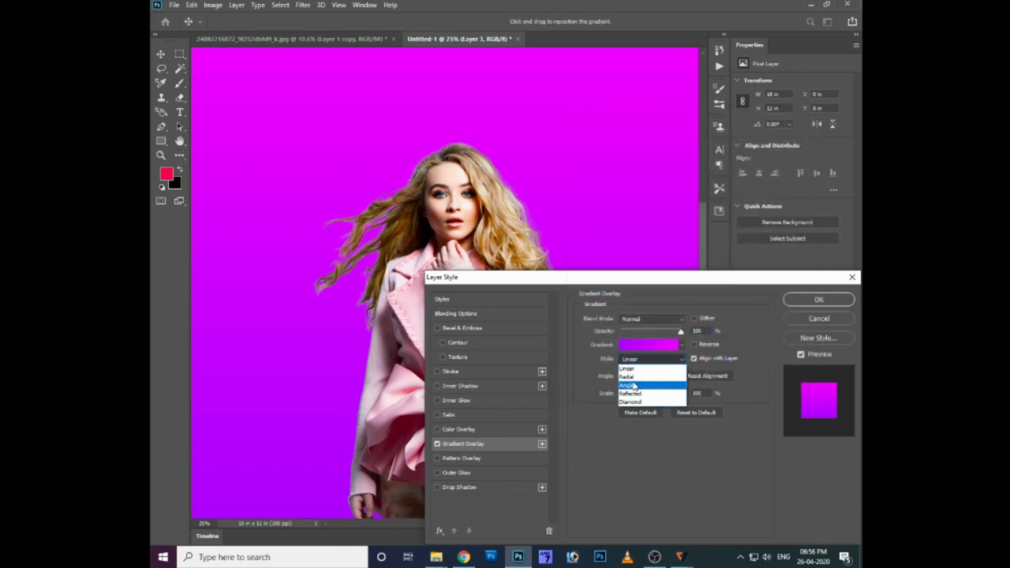
click(634, 371)
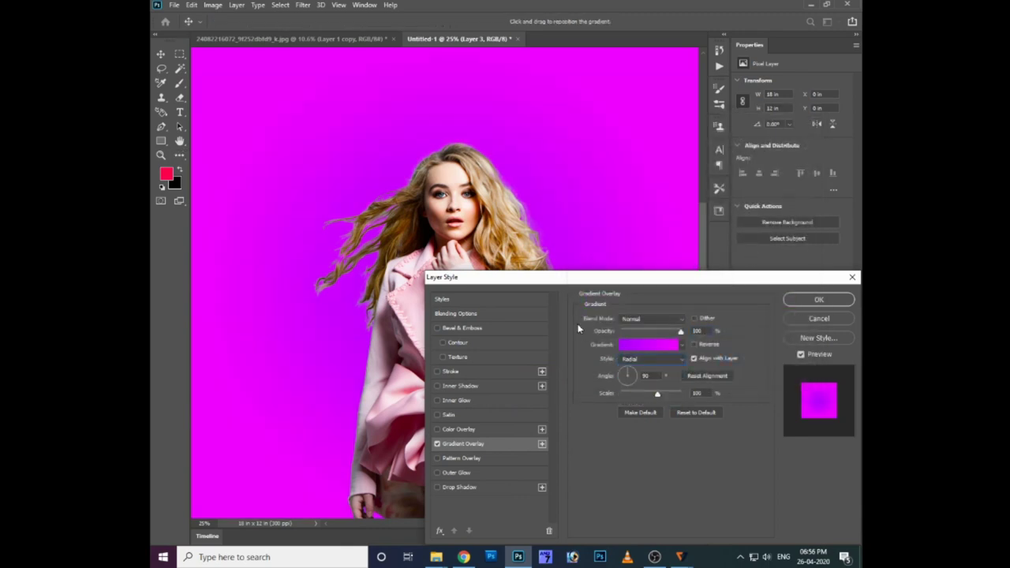
click(694, 345)
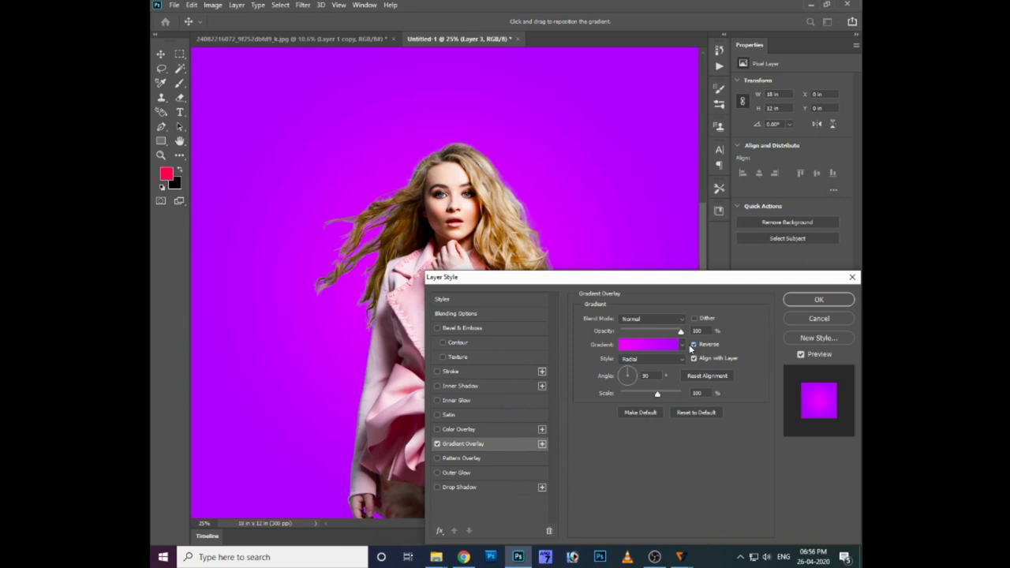
key(Return)
key(ctrl+minus)
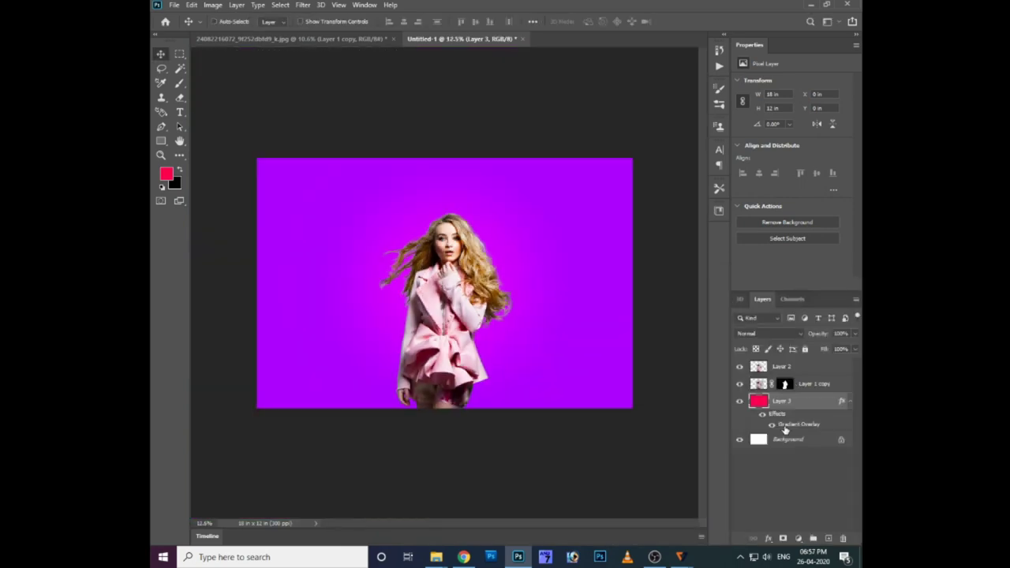
double_click(785, 426)
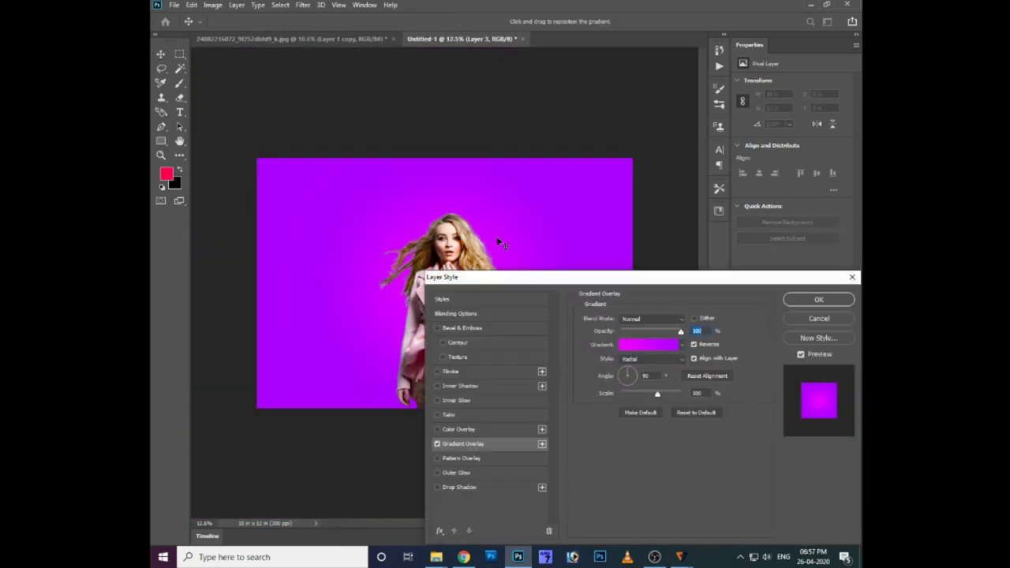
- Drag the gradient centre to the upper right and recolour its right stop lighter violet
drag(498, 239, 572, 172)
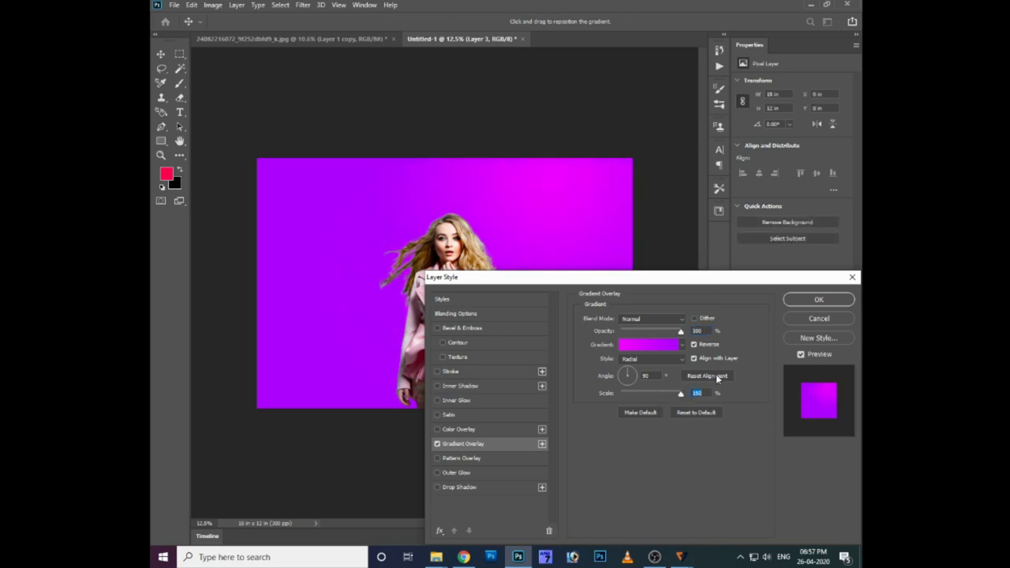
click(649, 345)
click(802, 315)
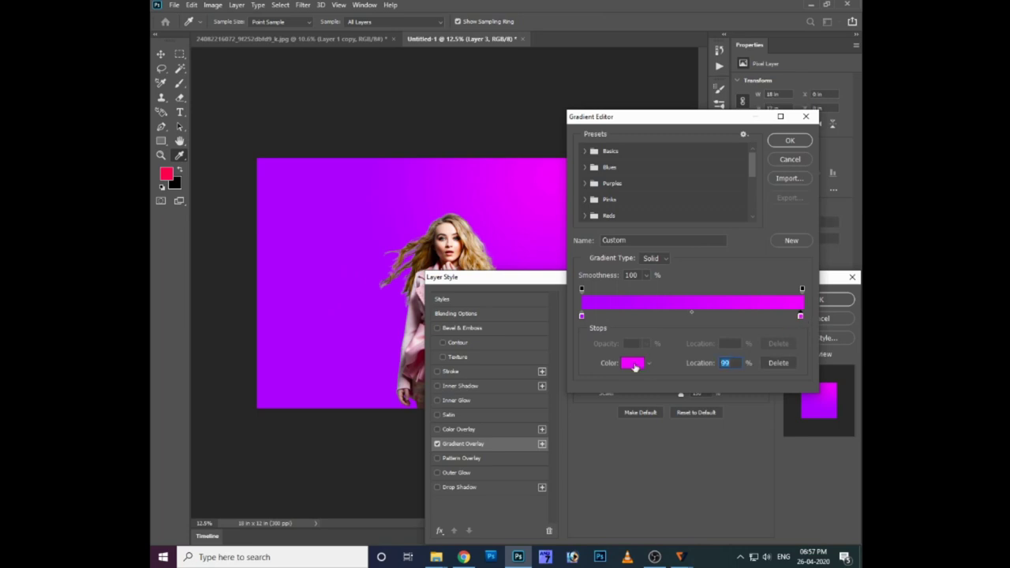
click(631, 362)
click(339, 245)
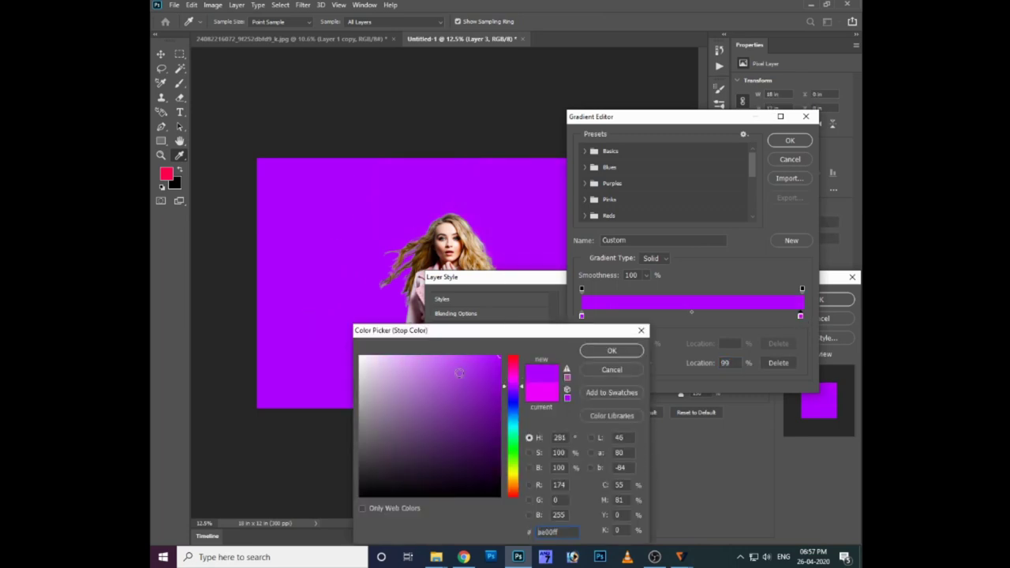
drag(471, 359, 447, 358)
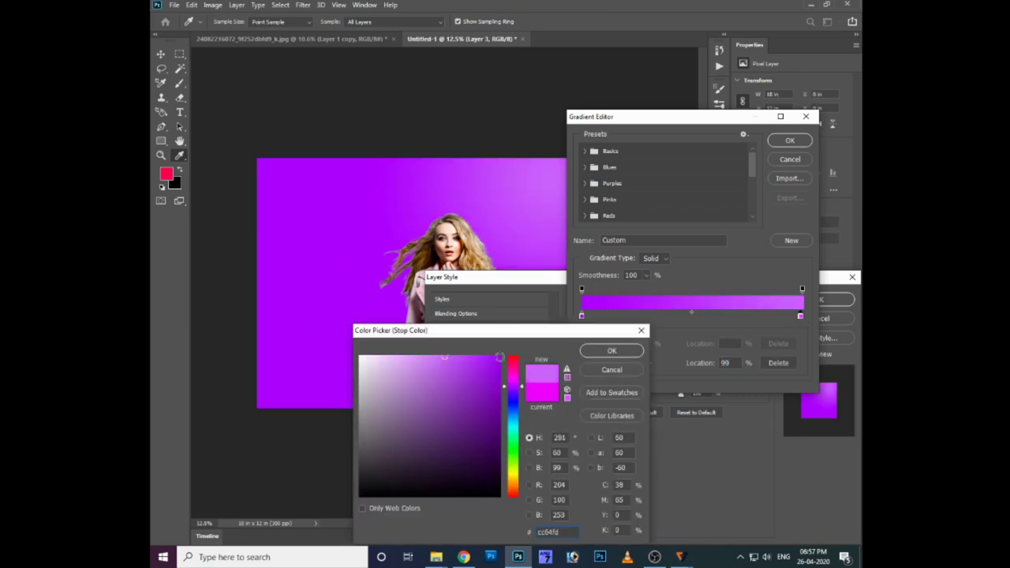
click(477, 357)
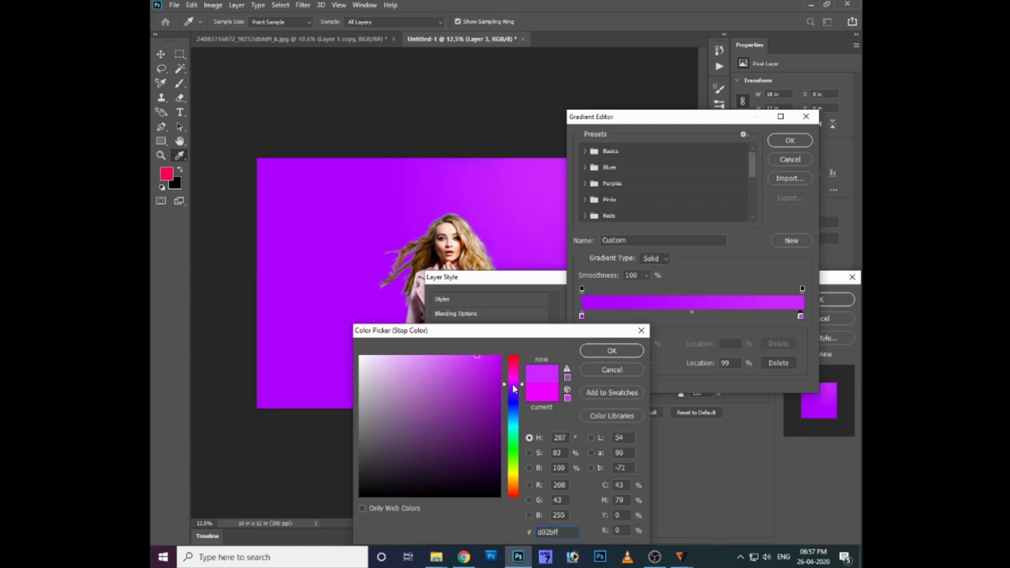
click(601, 352)
key(Return)
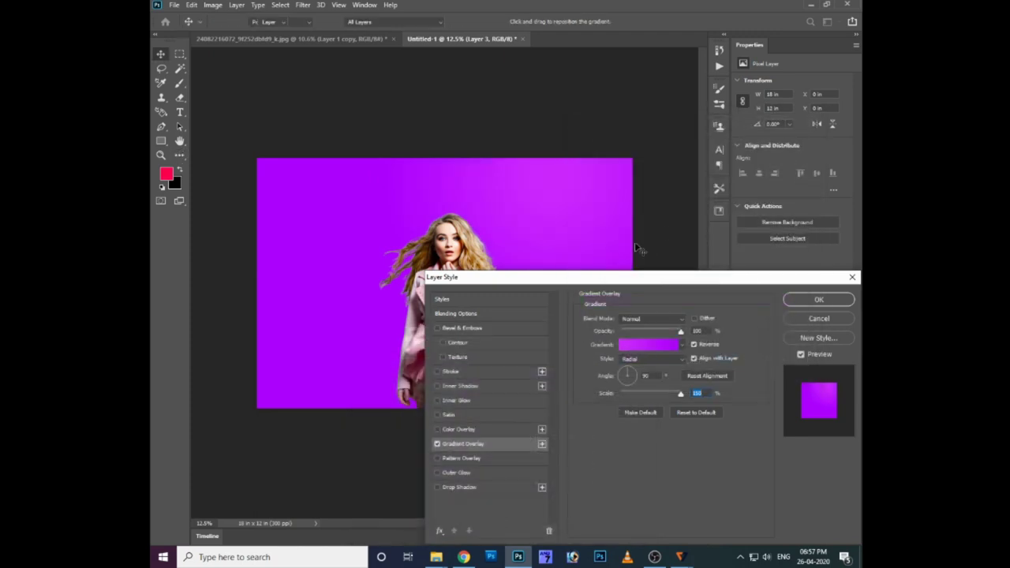
key(Return)
click(782, 365)
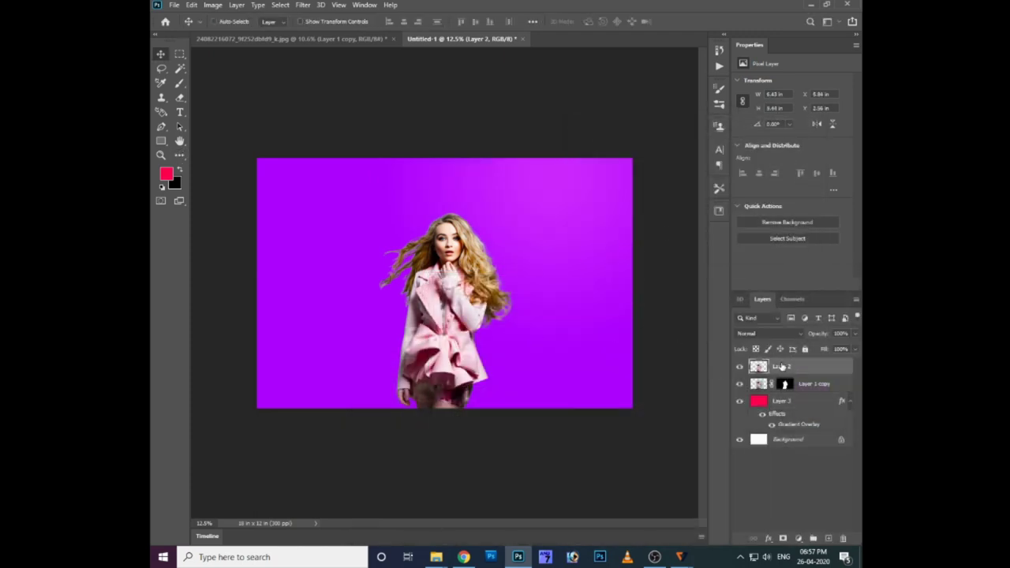
key(ctrl+plus)
key(ctrl+plus)
click(740, 383)
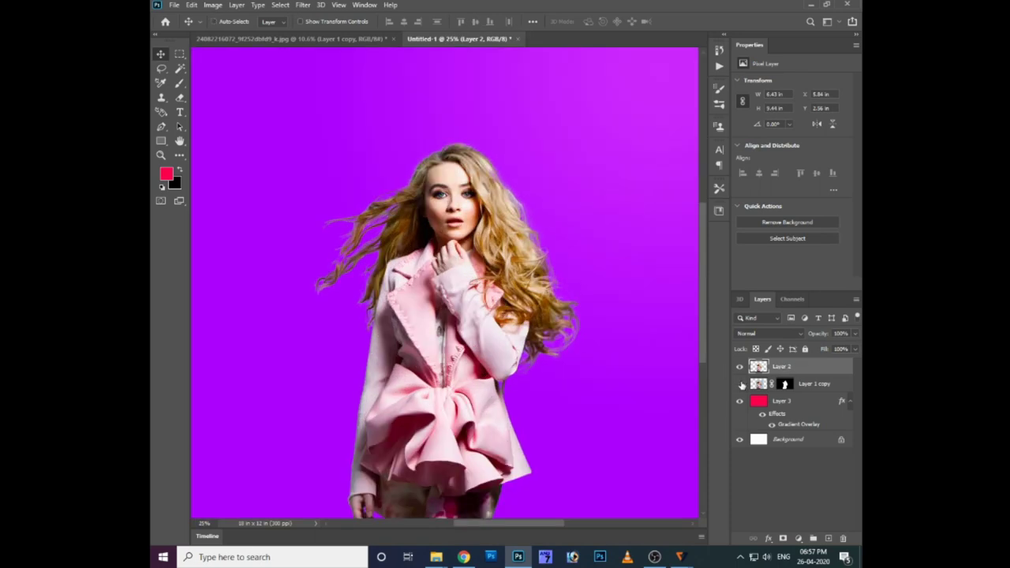
key(ctrl+plus)
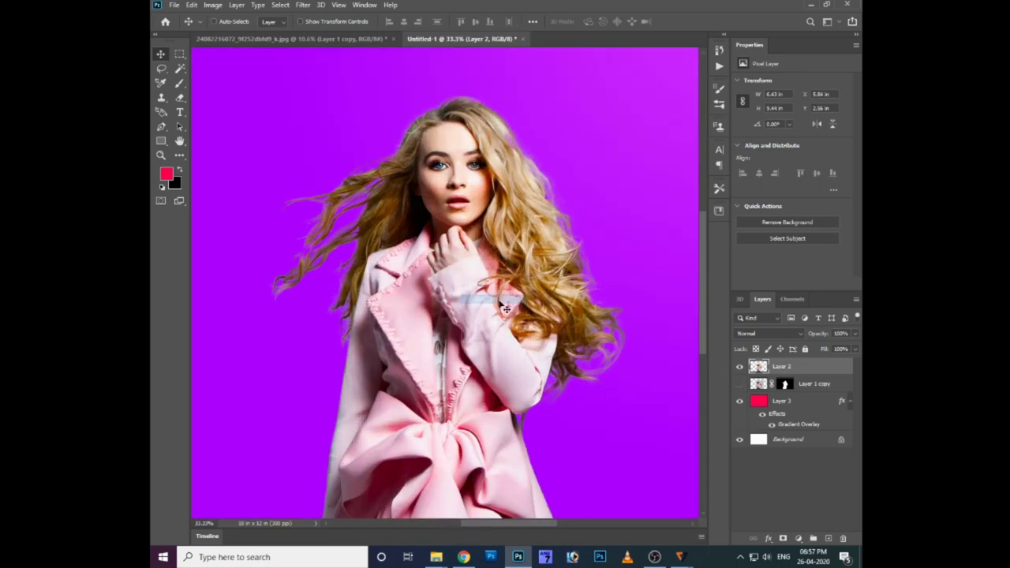
key(s)
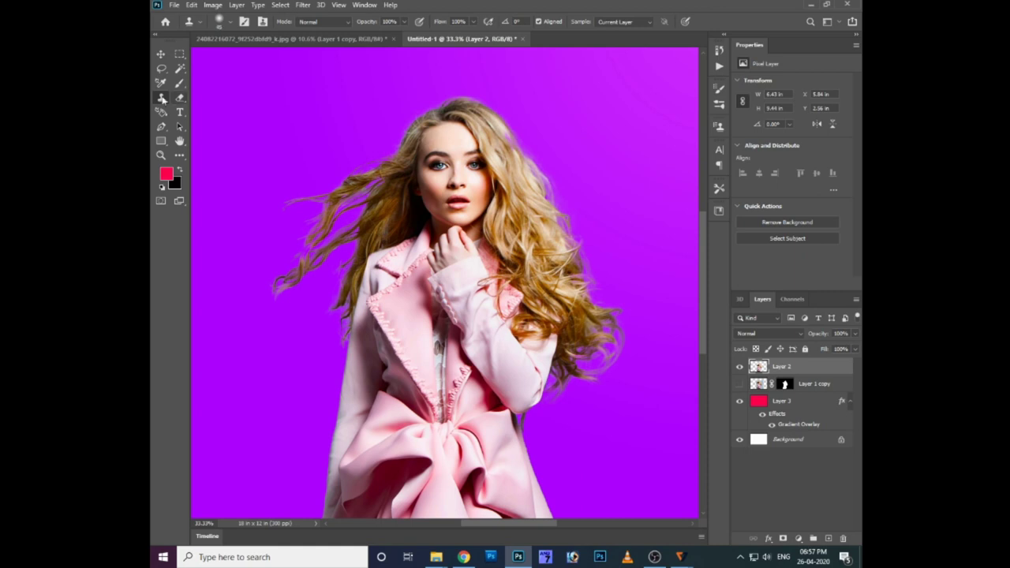
right_click(162, 99)
click(209, 110)
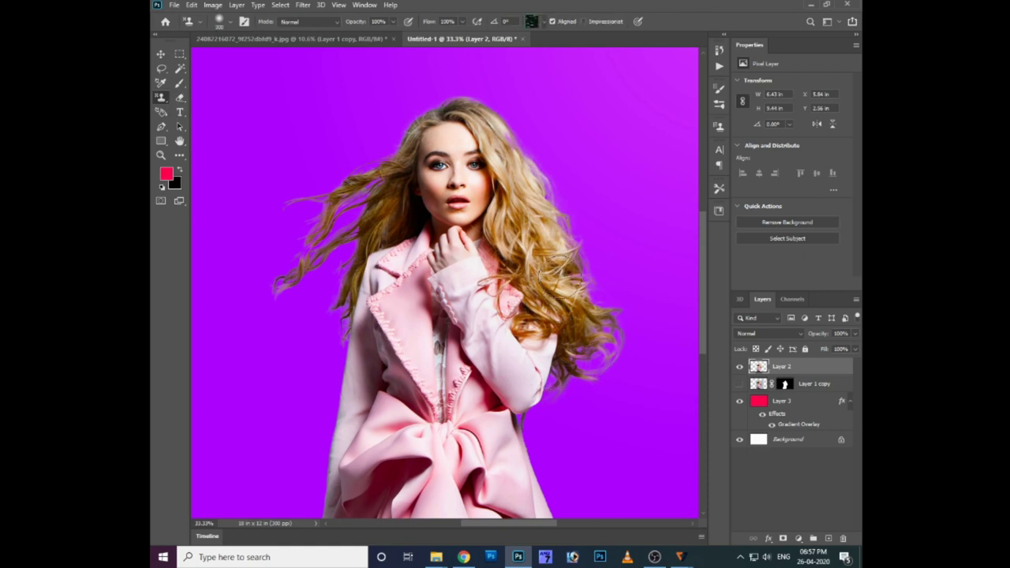
click(529, 220)
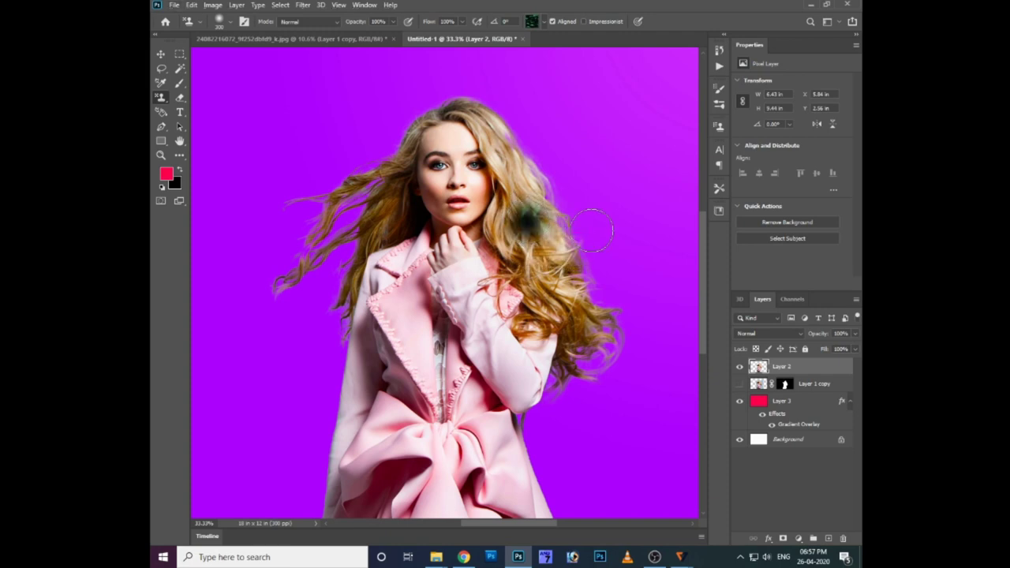
key(ctrl+z)
drag(537, 261, 490, 209)
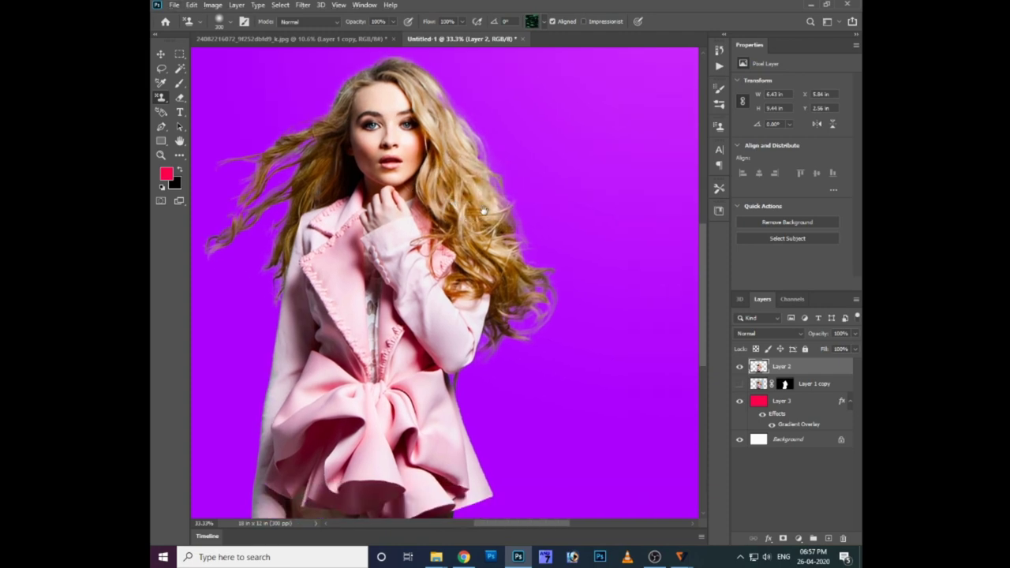
key(ctrl+minus)
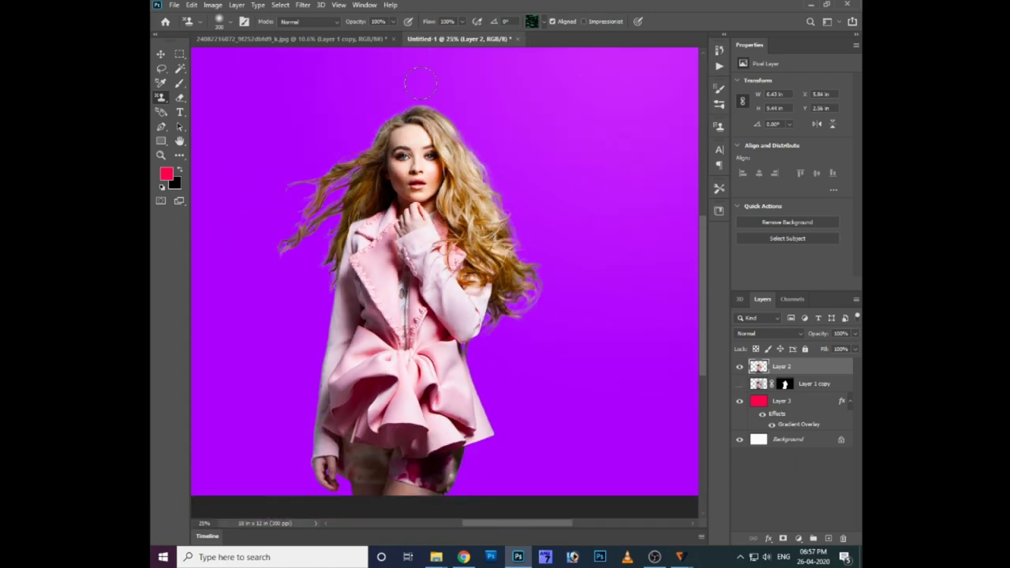
click(544, 23)
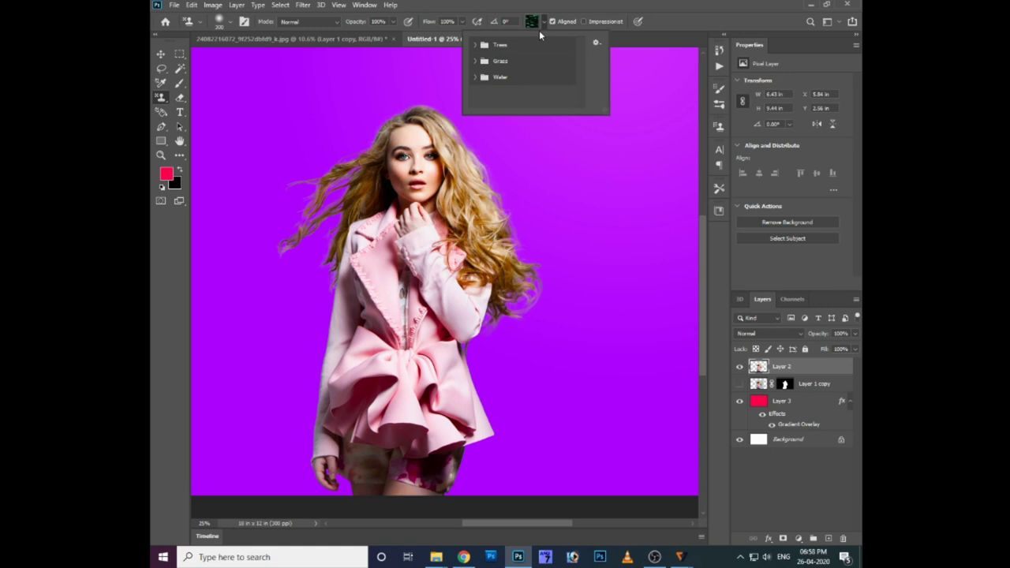
right_click(466, 193)
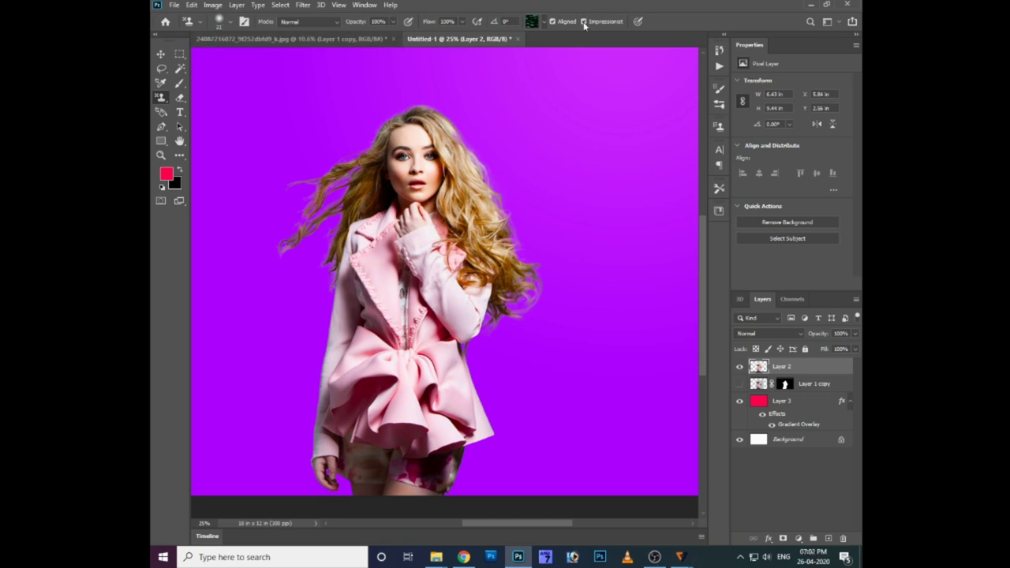
- Switch to the Clone Stamp, source her hair, and paint a first copy beside her
right_click(161, 98)
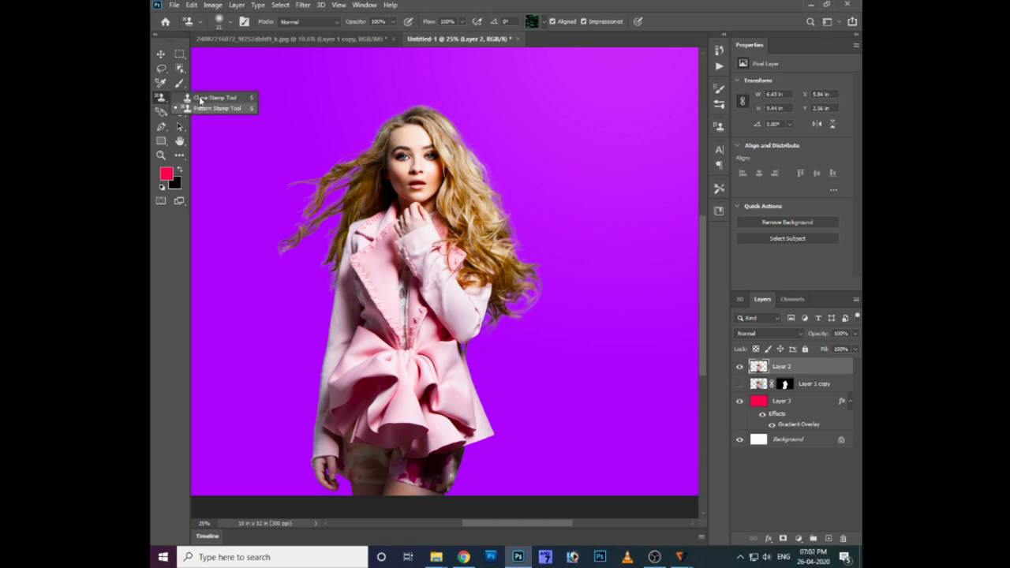
click(202, 100)
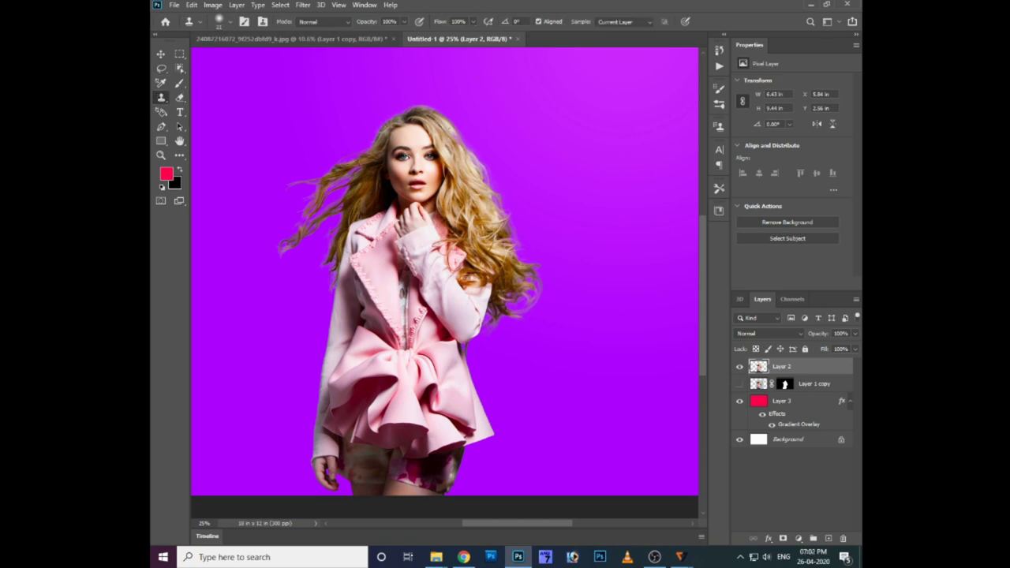
alt+click(467, 208)
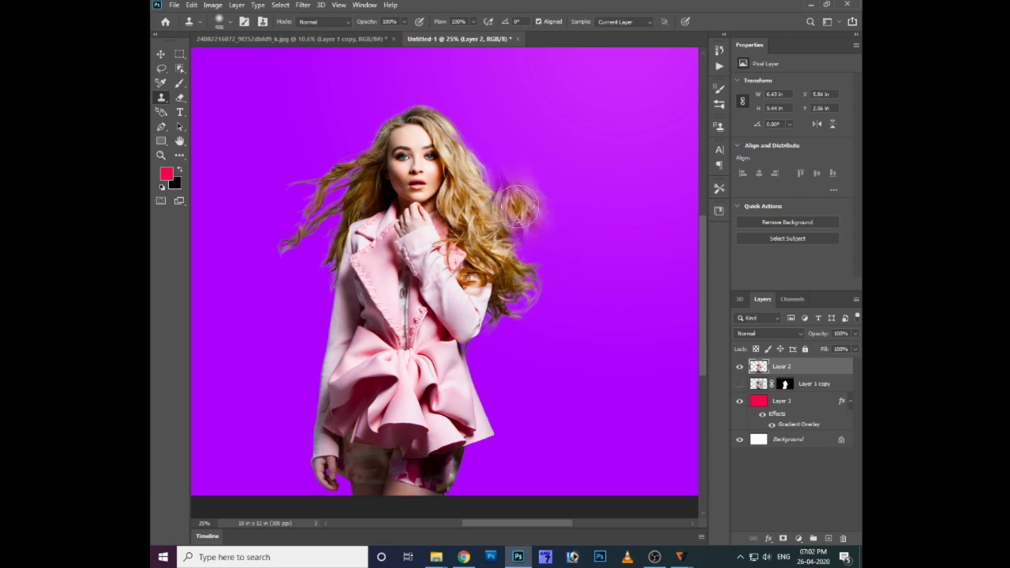
mouse_move(519, 207)
mouse_down()
mouse_move(503, 177)
mouse_move(521, 248)
mouse_up()
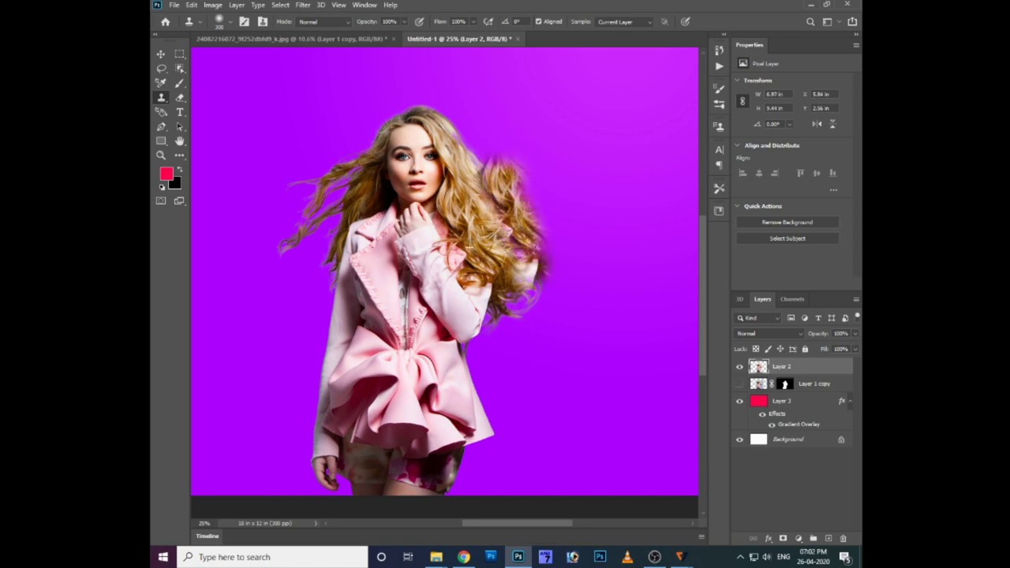
mouse_move(521, 249)
mouse_down()
mouse_move(514, 304)
mouse_move(546, 217)
mouse_move(513, 166)
mouse_move(525, 186)
mouse_up()
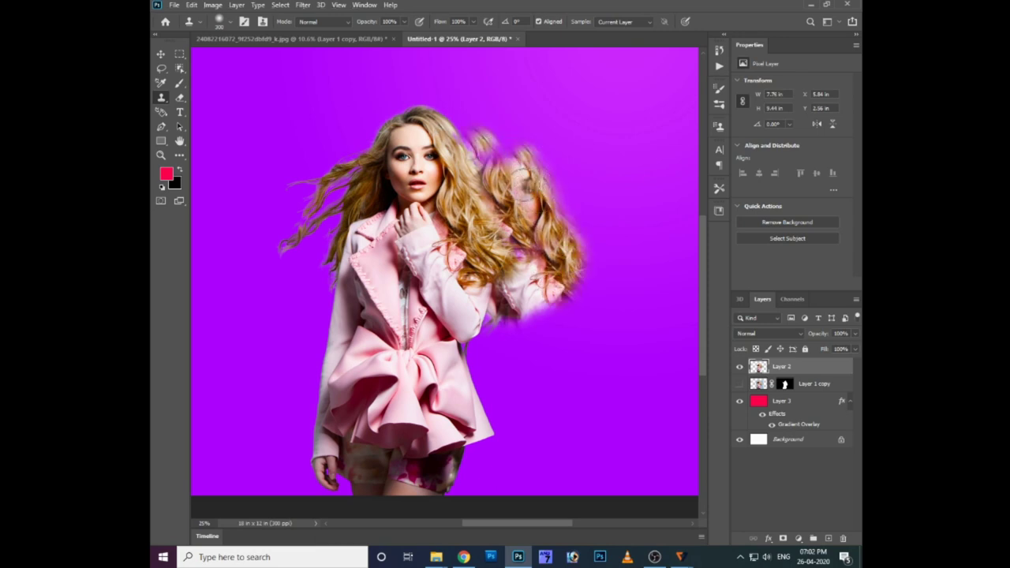
key(ctrl+z)
- Clone staggered copies of her jacket, ruffled hem and hair to the right
mouse_move(503, 324)
mouse_down()
mouse_move(570, 306)
mouse_move(564, 339)
mouse_up()
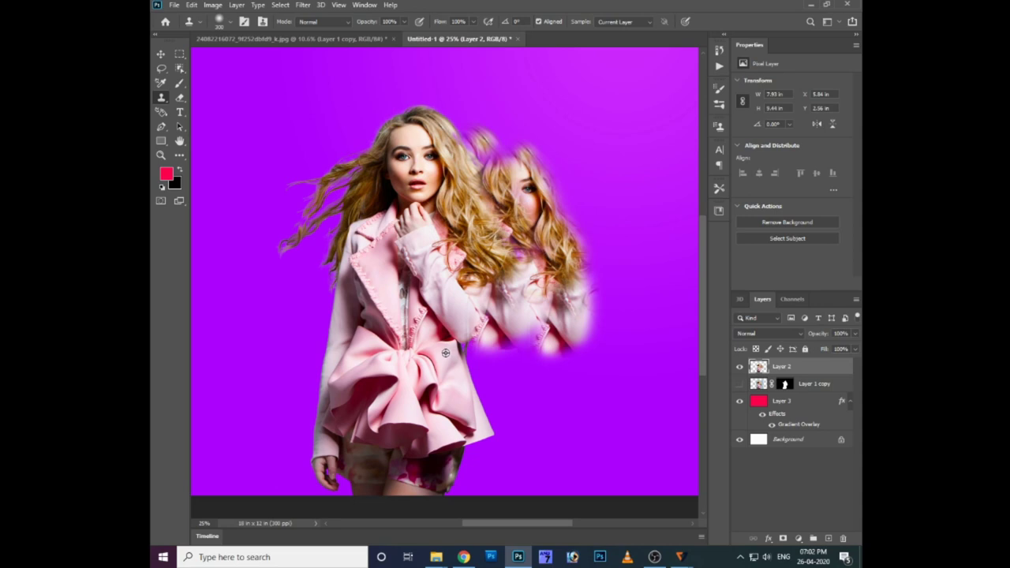
drag(473, 351, 568, 361)
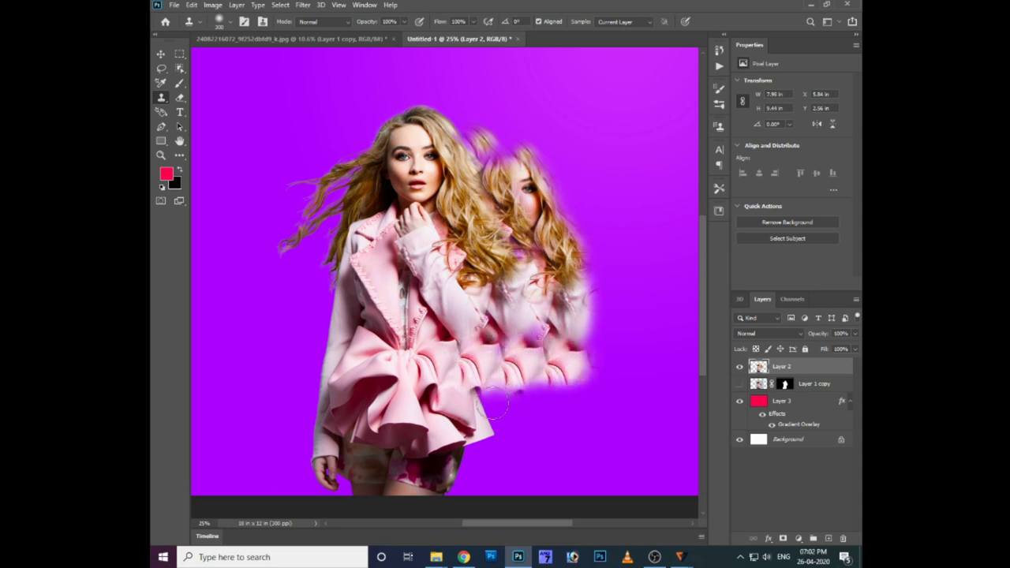
drag(495, 401, 582, 397)
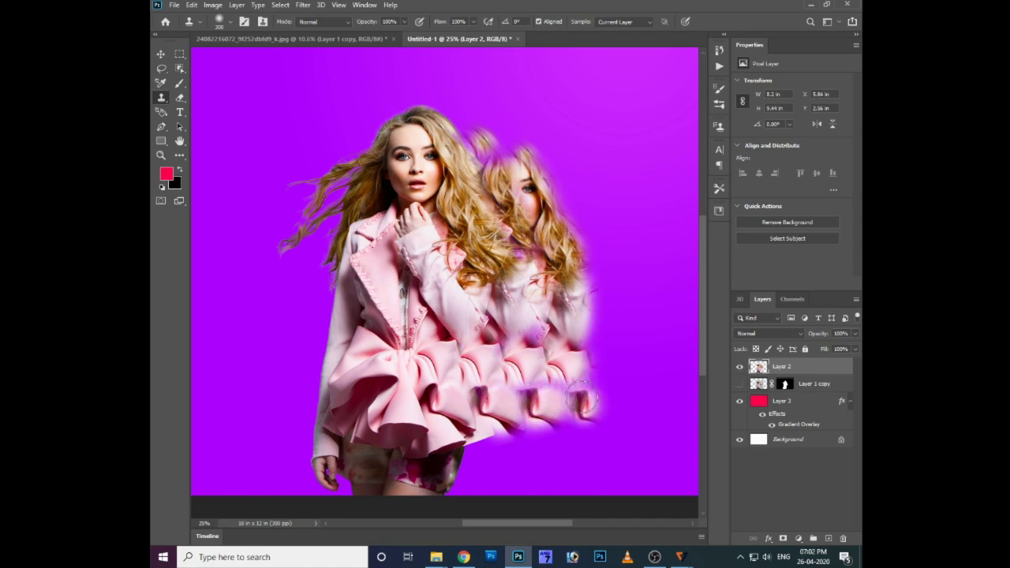
scroll(442, 343, down, 3)
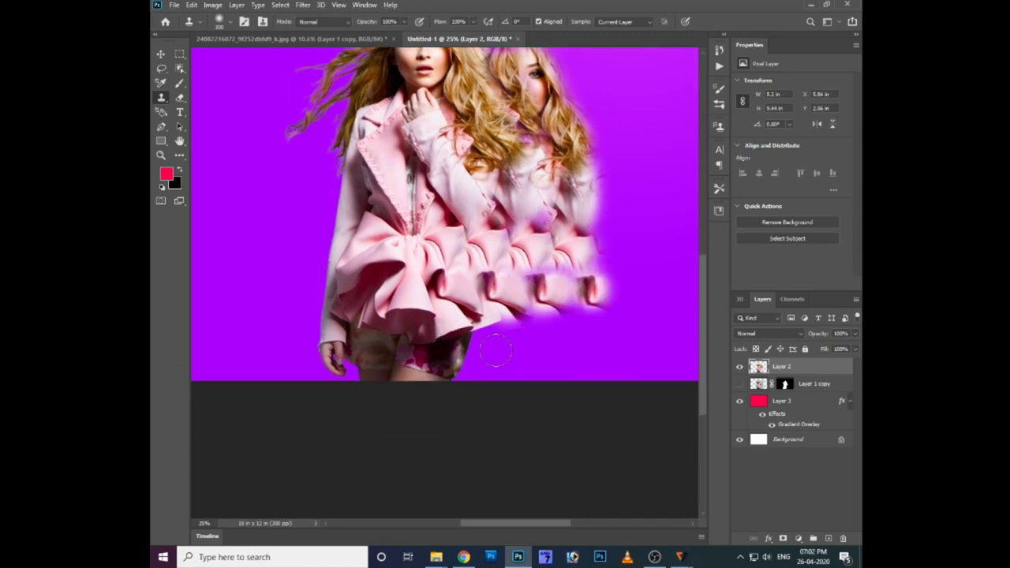
mouse_move(495, 350)
mouse_down()
mouse_move(591, 319)
mouse_move(608, 327)
mouse_up()
drag(454, 348, 635, 340)
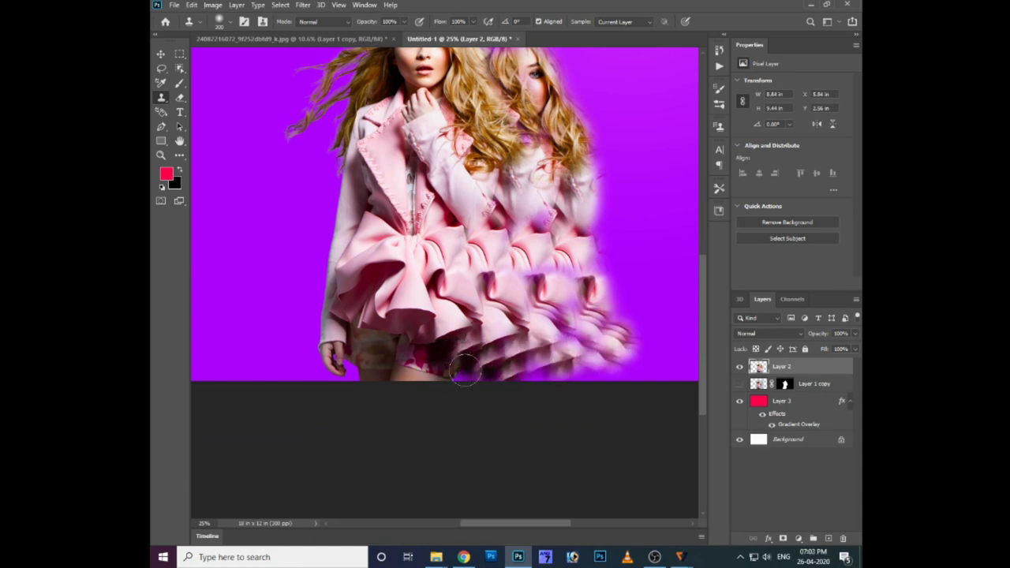
mouse_move(465, 369)
mouse_down()
mouse_move(471, 379)
mouse_move(432, 359)
mouse_move(433, 368)
mouse_move(586, 384)
mouse_move(584, 334)
mouse_up()
drag(605, 268, 600, 154)
scroll(602, 174, up, 3)
mouse_move(601, 203)
mouse_down()
mouse_move(573, 105)
mouse_move(546, 95)
mouse_move(517, 111)
mouse_move(477, 99)
mouse_move(490, 79)
mouse_move(517, 73)
mouse_move(588, 90)
mouse_up()
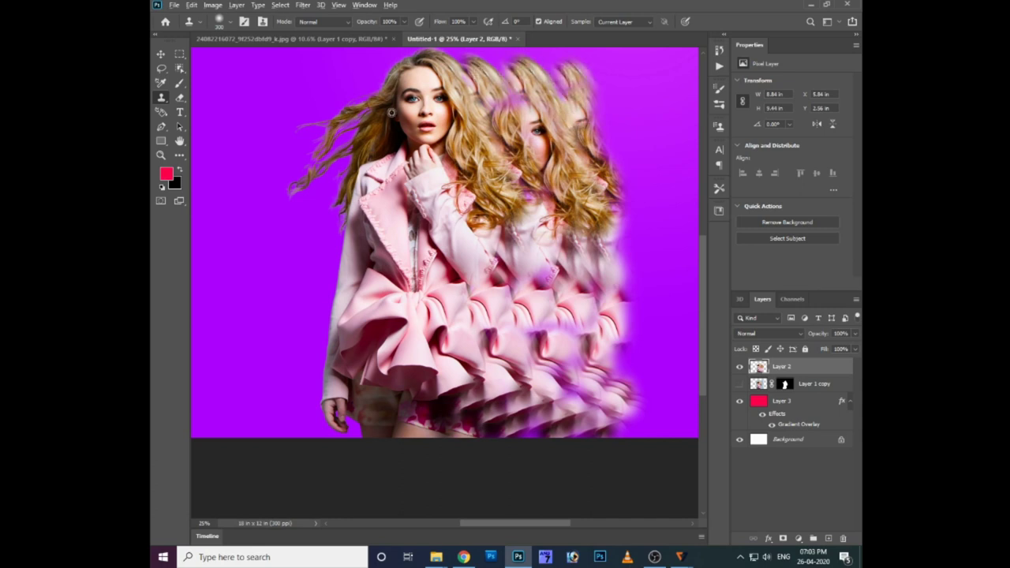
- Clone a second face and jacket copies trailing to her left
mouse_move(366, 127)
mouse_down()
mouse_move(347, 111)
mouse_move(379, 79)
mouse_move(386, 95)
mouse_move(372, 140)
mouse_move(324, 206)
mouse_move(341, 82)
mouse_move(359, 87)
mouse_move(324, 229)
mouse_move(367, 227)
mouse_move(340, 252)
mouse_move(331, 237)
mouse_move(374, 274)
mouse_up()
mouse_move(313, 310)
mouse_down()
mouse_move(293, 296)
mouse_move(288, 324)
mouse_up()
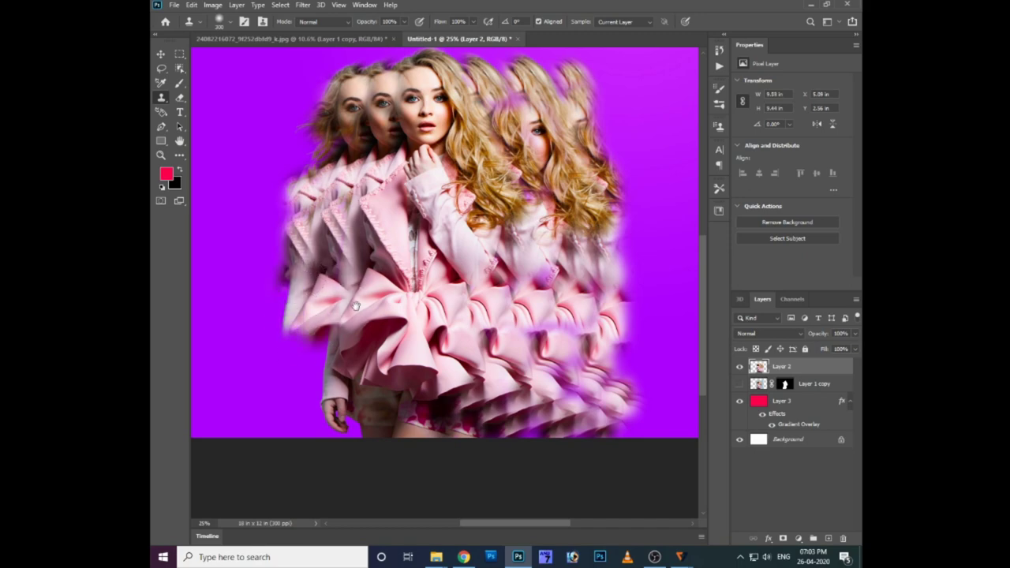
scroll(308, 332, down, 2)
mouse_move(309, 262)
mouse_down()
mouse_move(296, 252)
mouse_move(281, 261)
mouse_move(292, 316)
mouse_up()
mouse_move(344, 349)
mouse_down()
mouse_move(296, 304)
mouse_move(281, 308)
mouse_up()
mouse_move(371, 287)
mouse_down()
mouse_move(448, 265)
mouse_move(457, 98)
mouse_up()
mouse_move(456, 151)
mouse_down()
mouse_move(448, 203)
mouse_move(490, 111)
mouse_move(428, 162)
mouse_up()
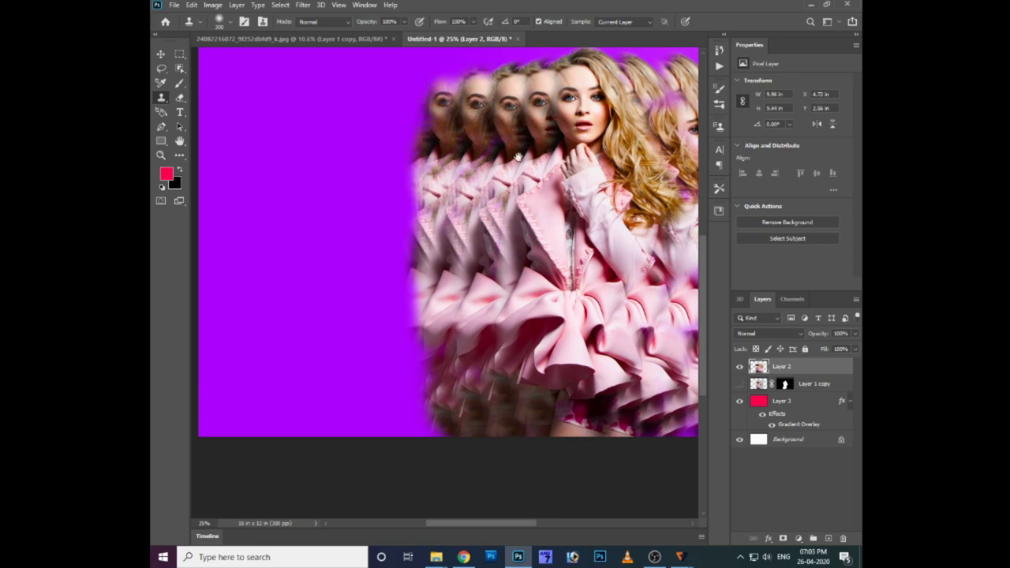
drag(509, 126, 438, 154)
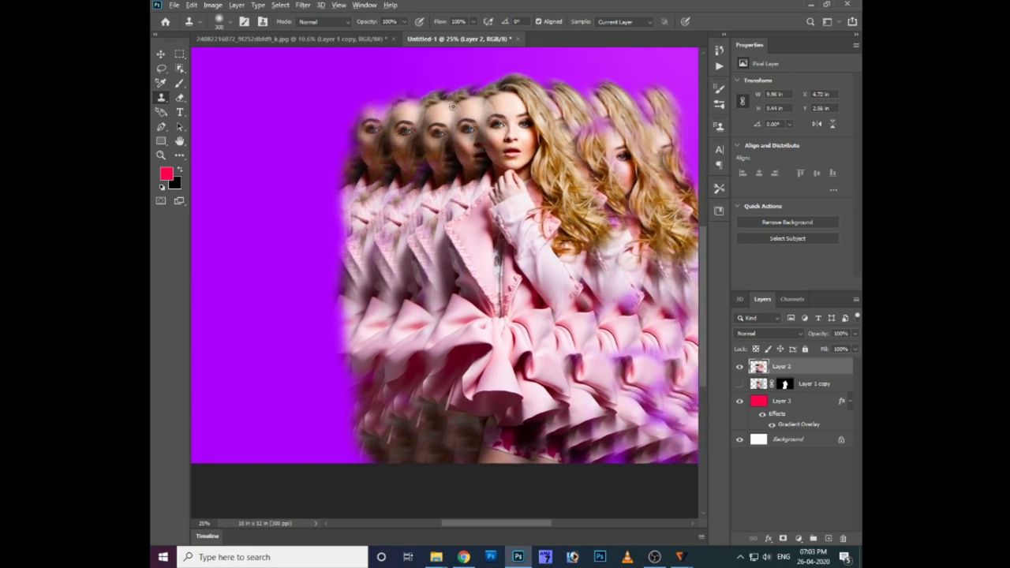
scroll(376, 204, down, 3)
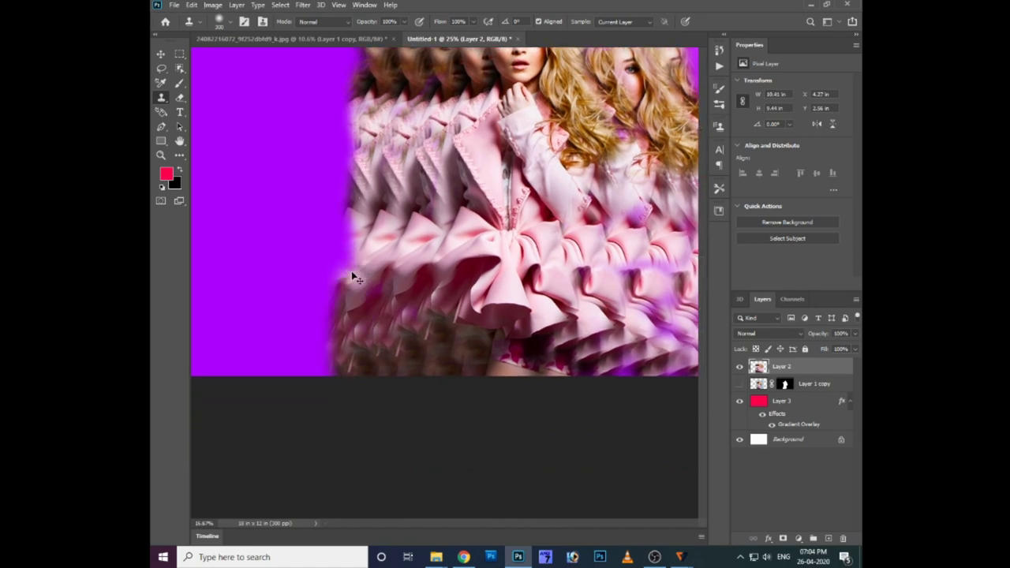
- Duplicate the cloned figure layer and apply a Radial Blur of amount 52 to the copy
key(ctrl+minus)
key(ctrl+j)
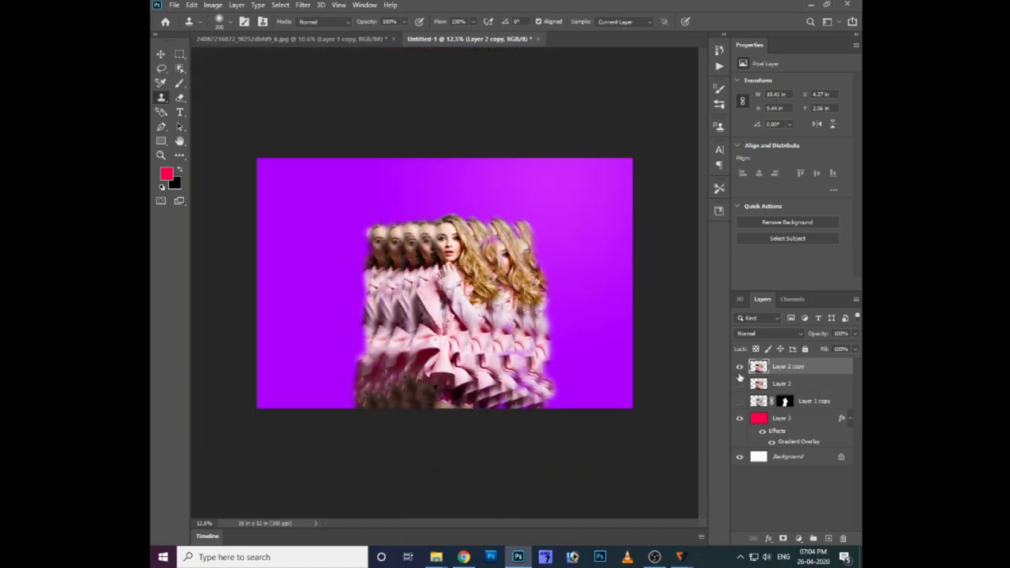
key(v)
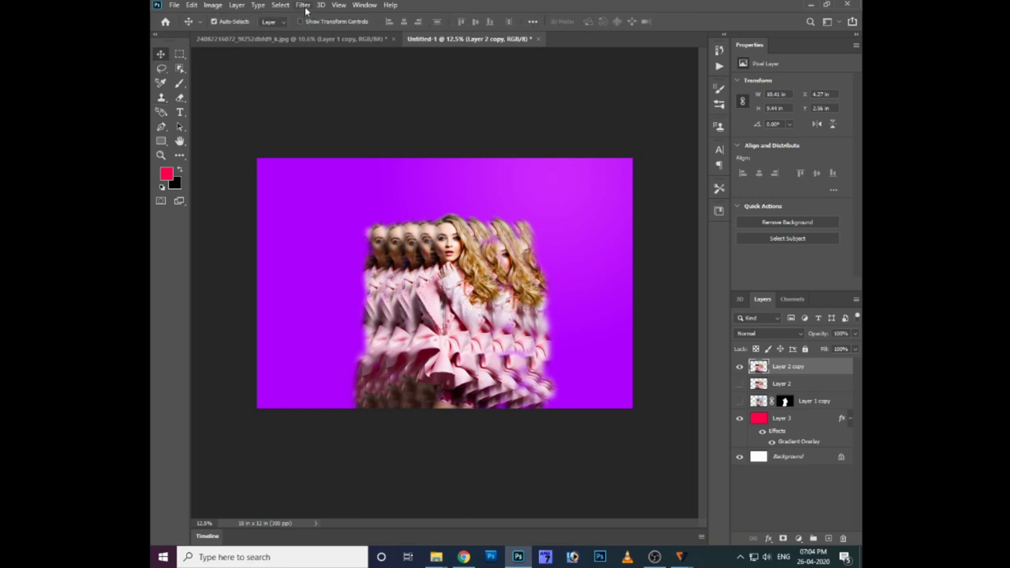
click(304, 5)
mouse_move(365, 131)
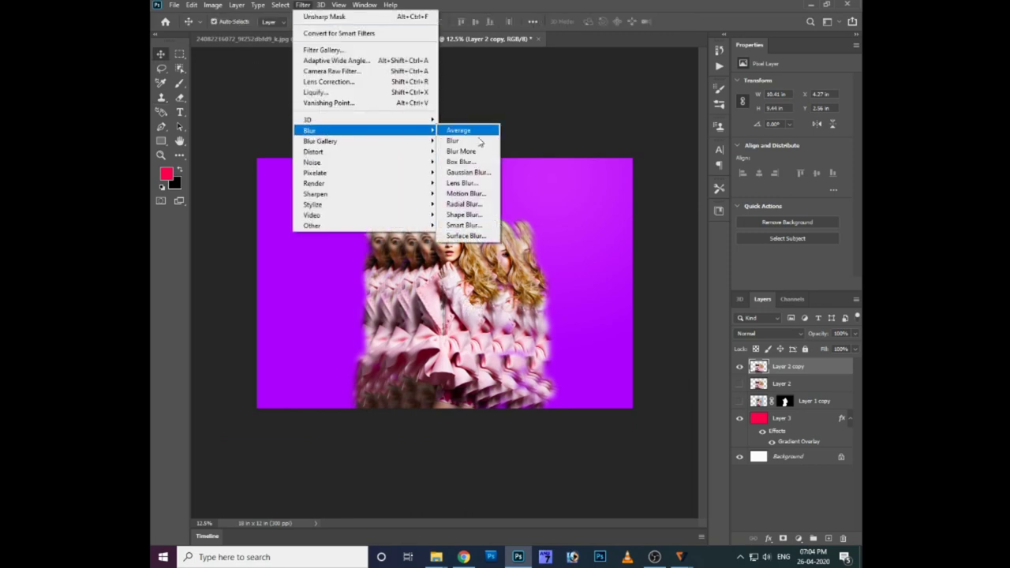
click(464, 205)
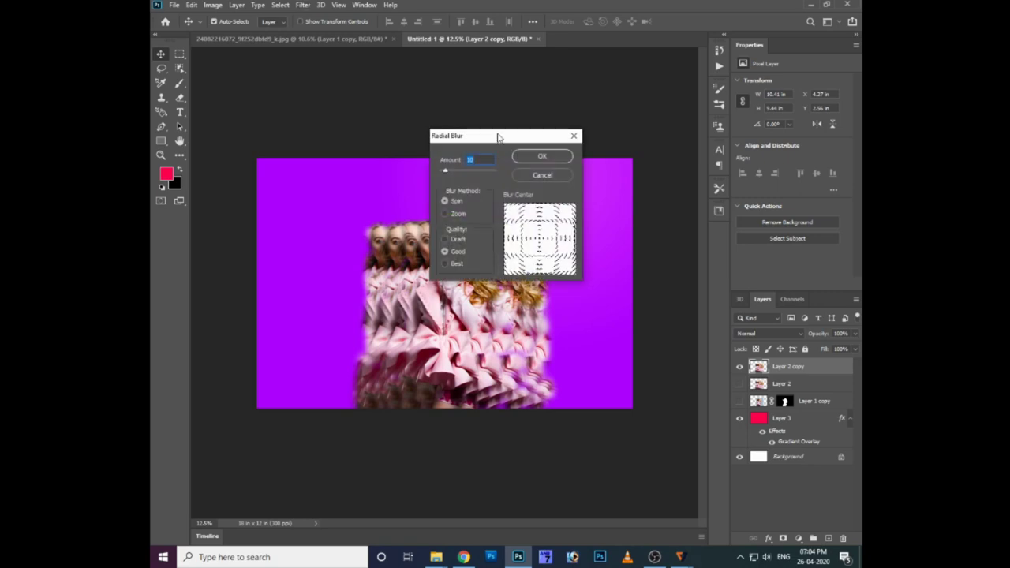
drag(494, 140, 624, 149)
click(599, 181)
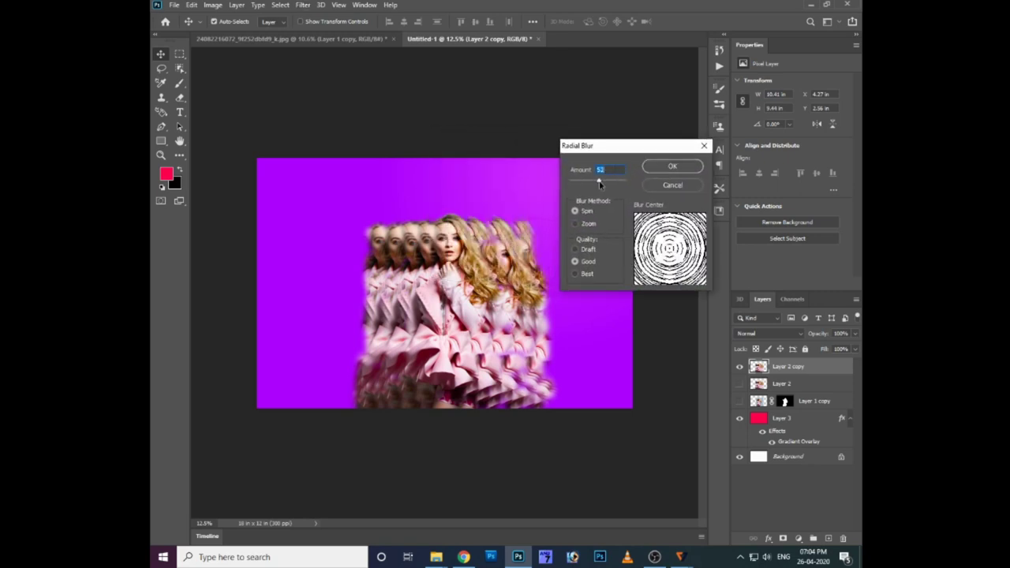
click(675, 166)
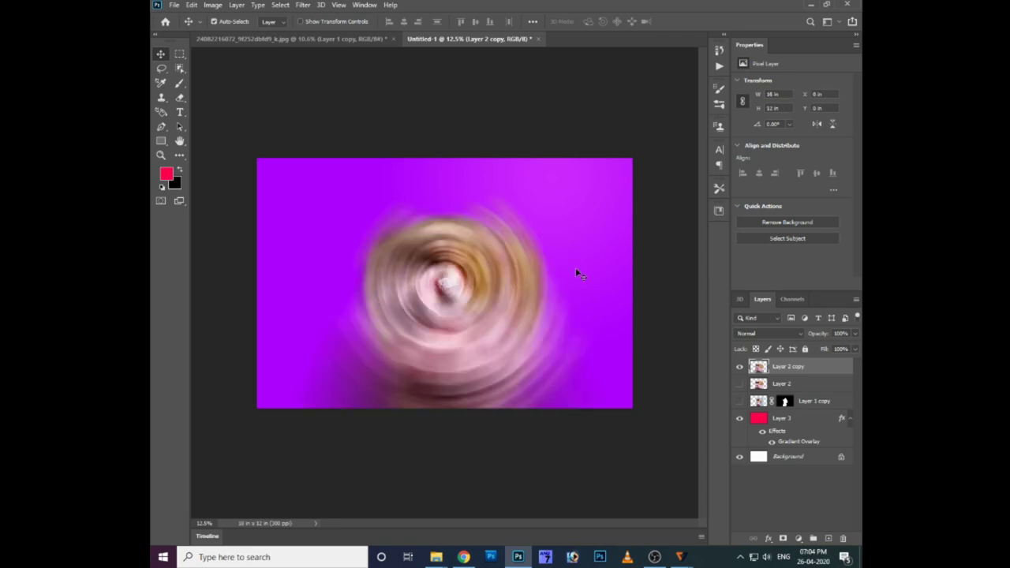
- Make two extra copies of the blurred layer, then delete them
key(ctrl+j)
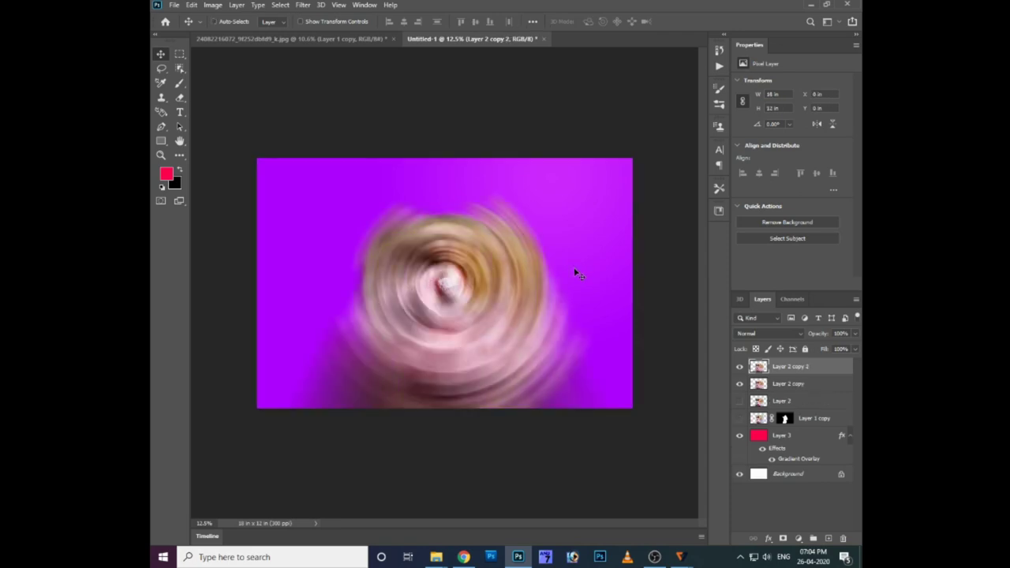
key(ctrl+j)
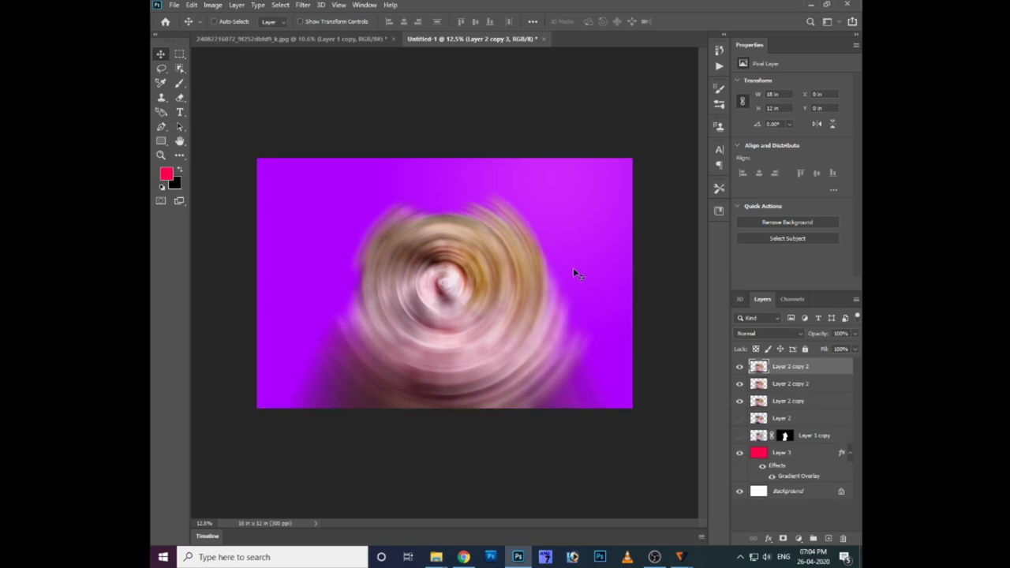
key(Delete)
key(Delete)
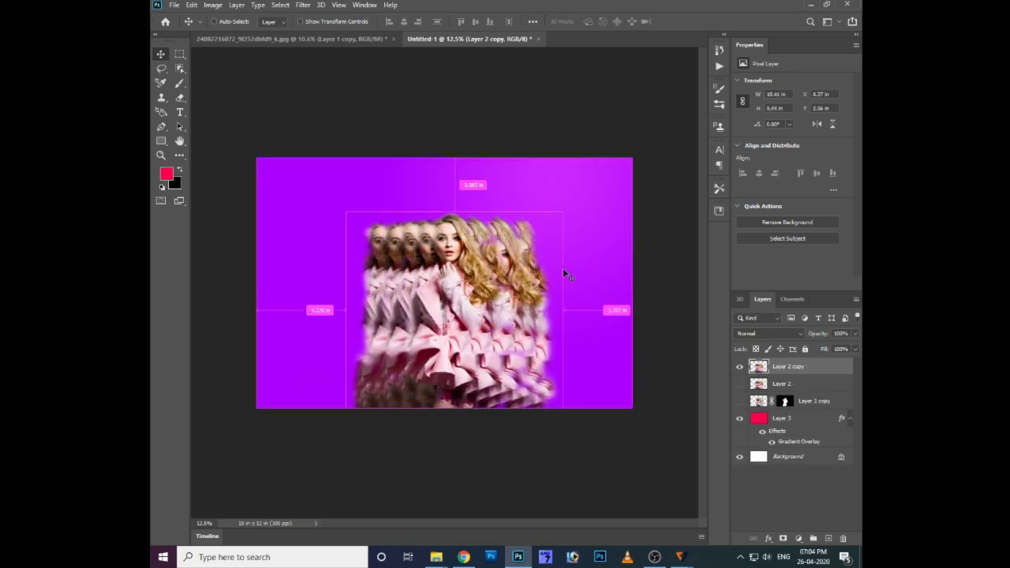
- Move Layer 2 copy upward and enlarge it slightly with Free Transform
click(280, 6)
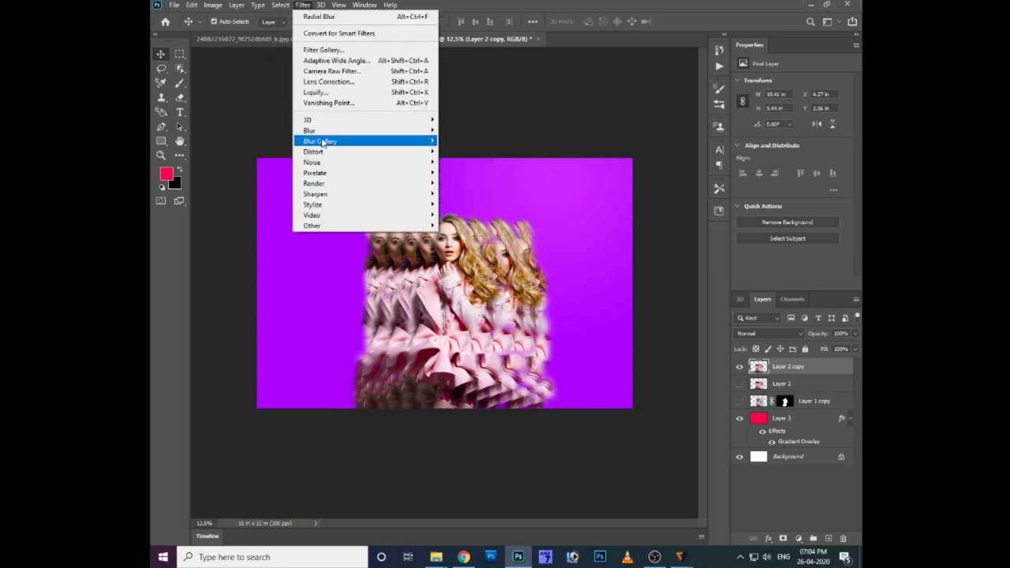
click(456, 273)
drag(463, 294, 463, 274)
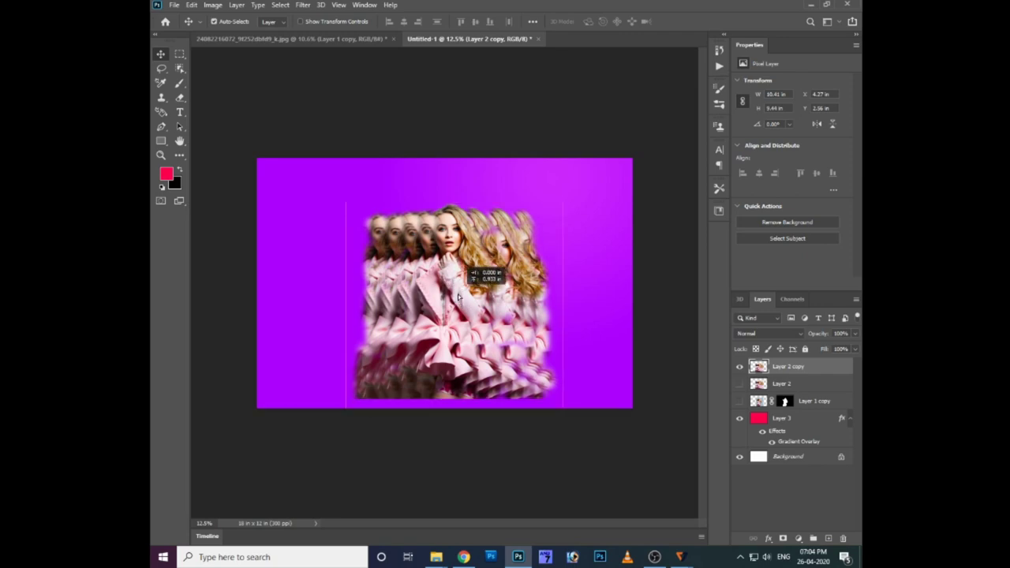
drag(466, 314, 460, 302)
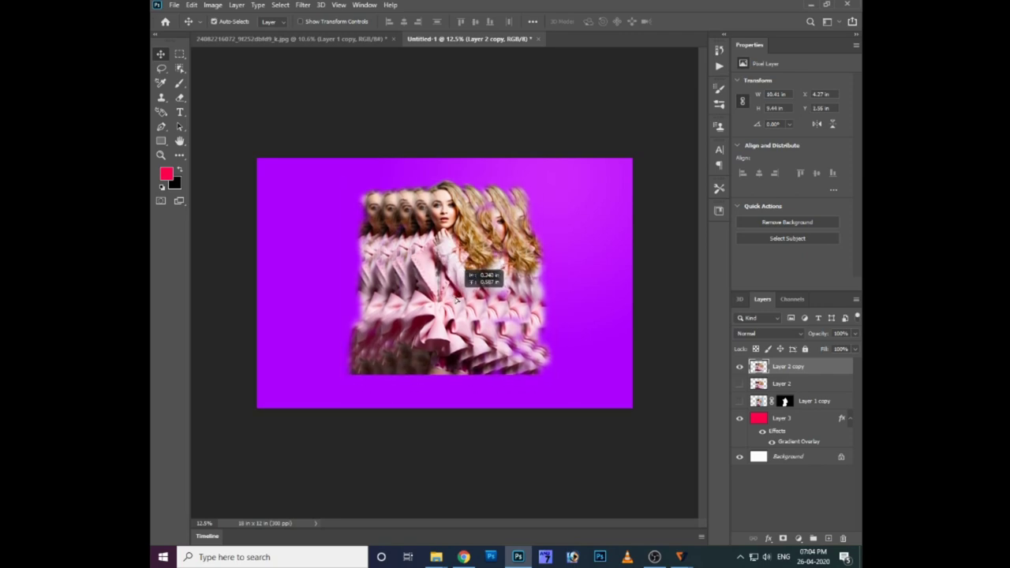
key(ctrl+t)
drag(556, 387, 562, 390)
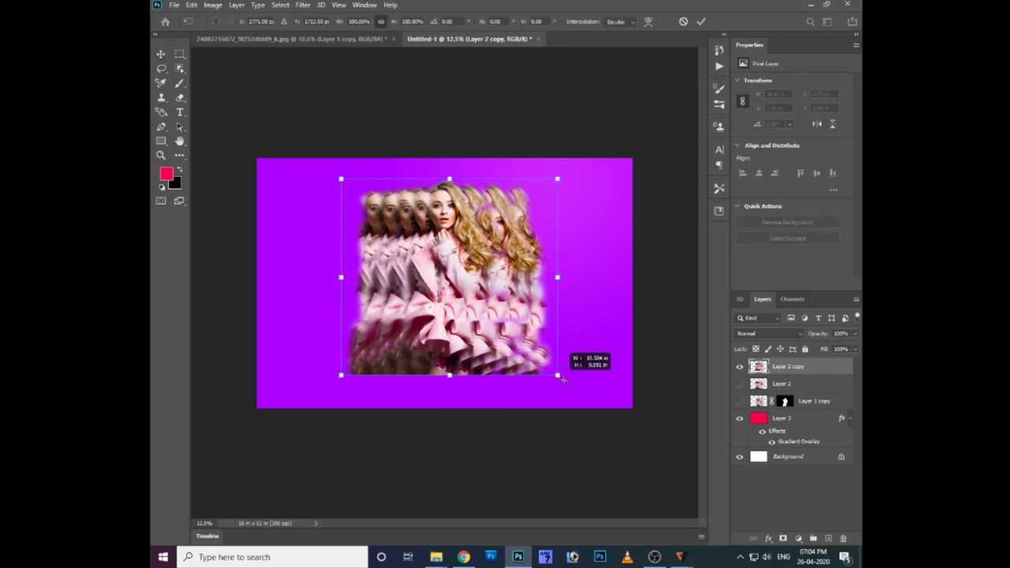
key(Return)
- Apply a Spin Radial Blur of amount 52 to Layer 2 copy
click(302, 4)
mouse_move(364, 130)
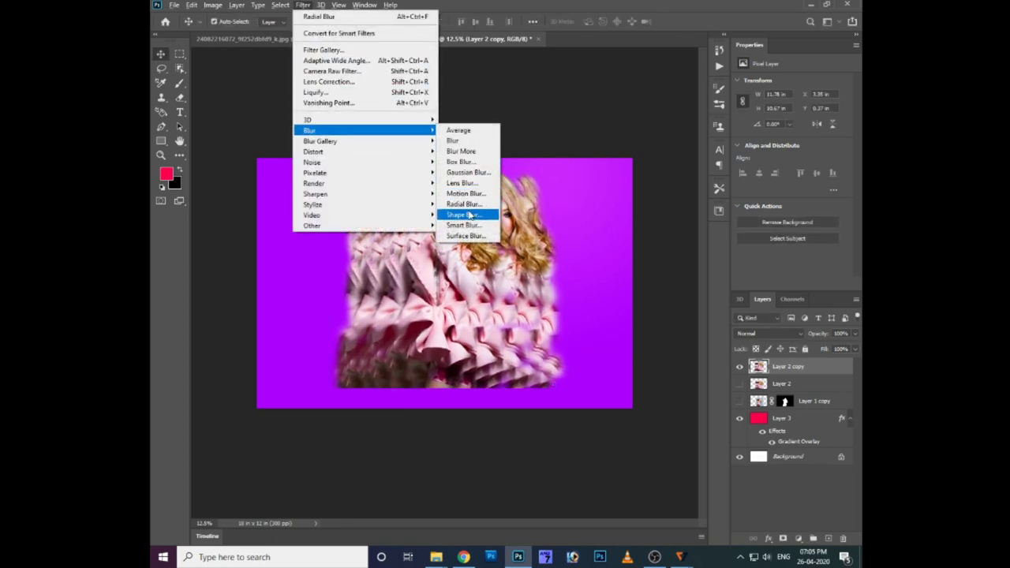
click(464, 204)
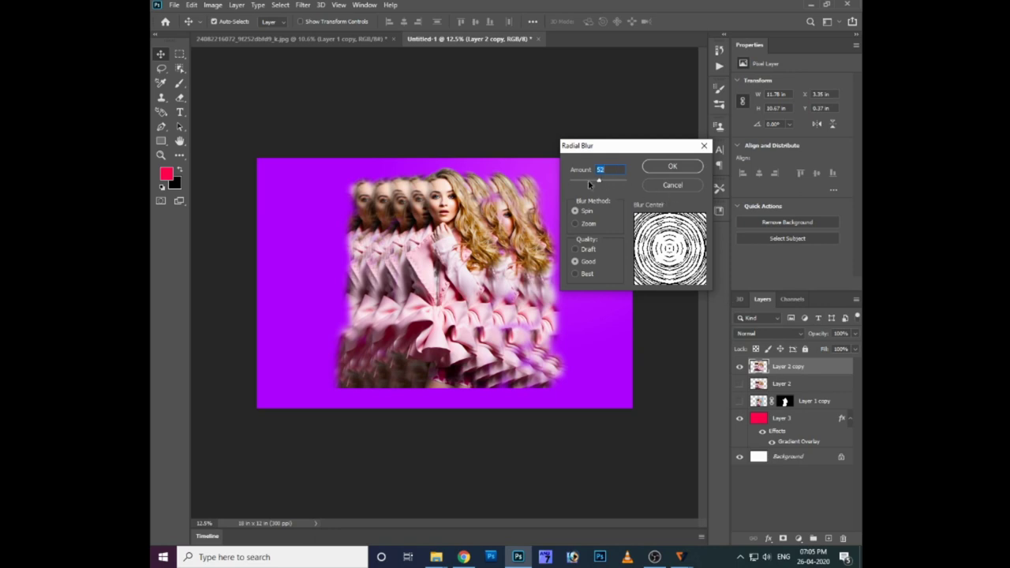
click(693, 166)
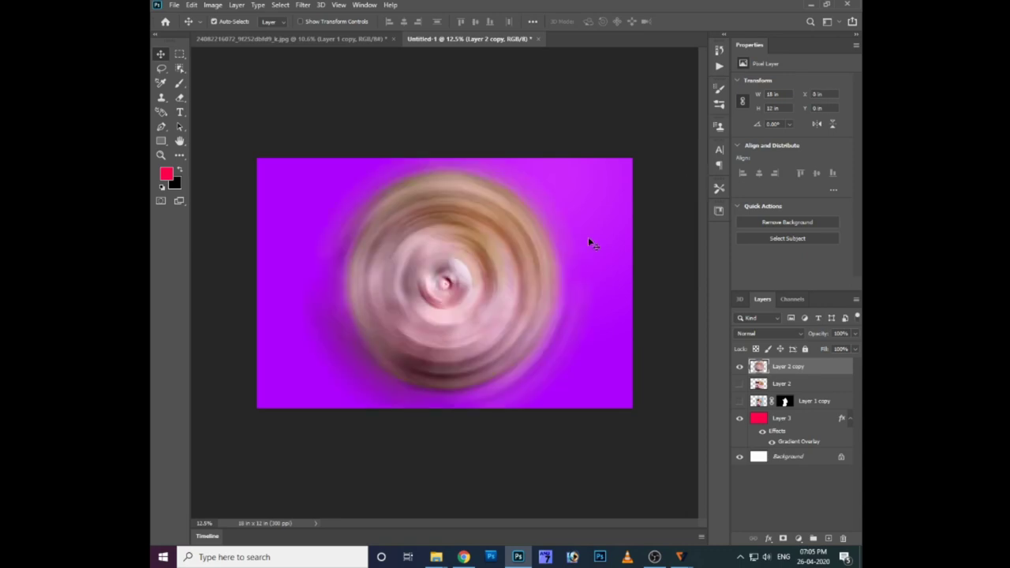
- Apply a Brightness/Contrast adjustment to the swirl
drag(180, 54, 237, 66)
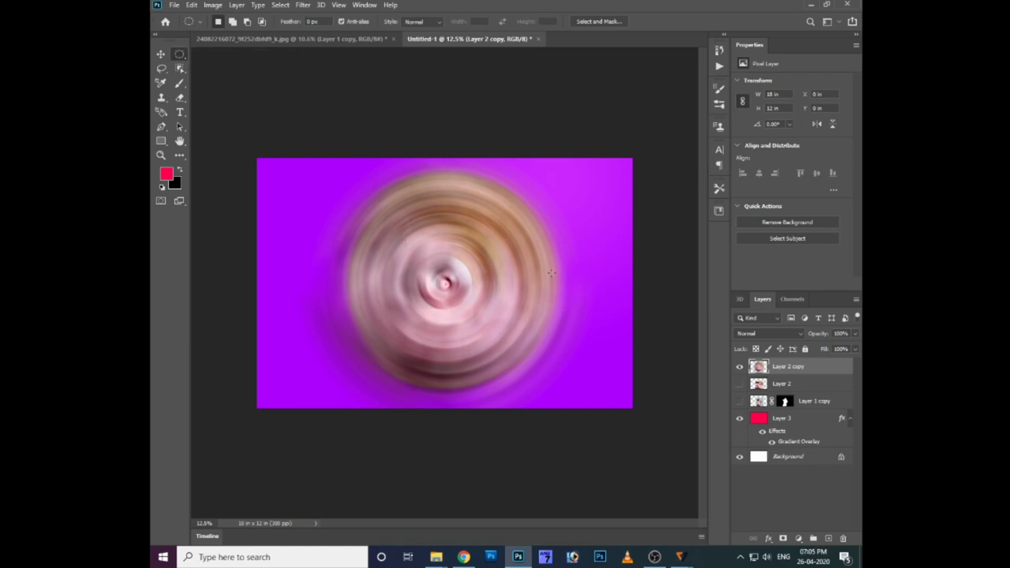
key(alt+i)
key(j)
key(b)
key(Return)
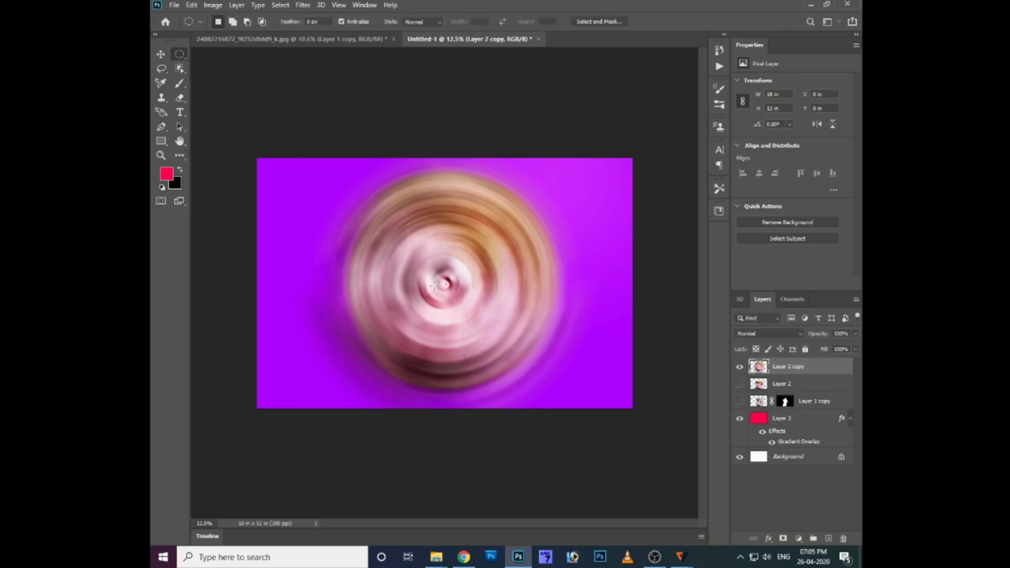
- Dodge the centre and lower swirl with the range set to Shadows
key(o)
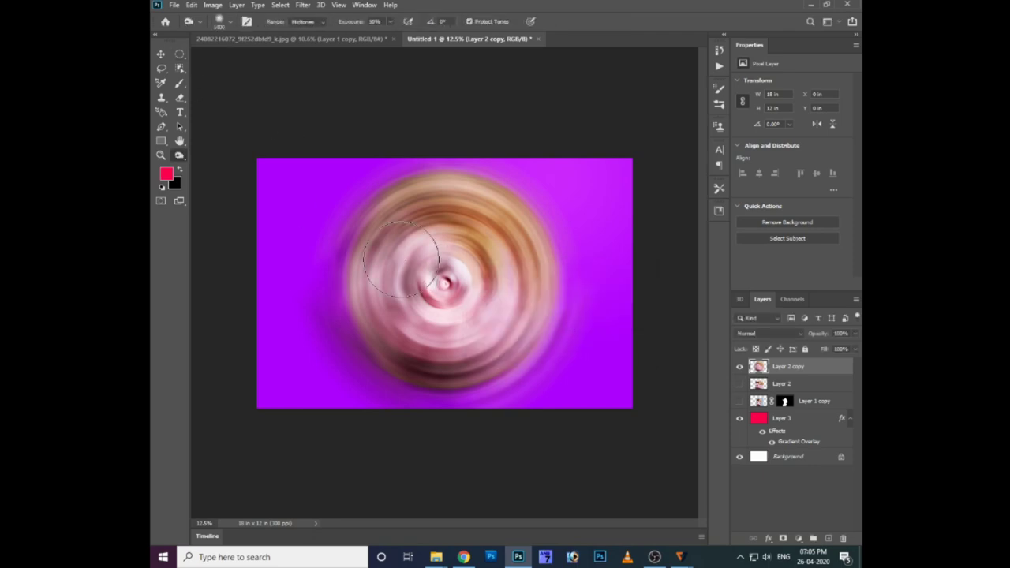
click(305, 21)
click(301, 31)
drag(382, 274, 431, 401)
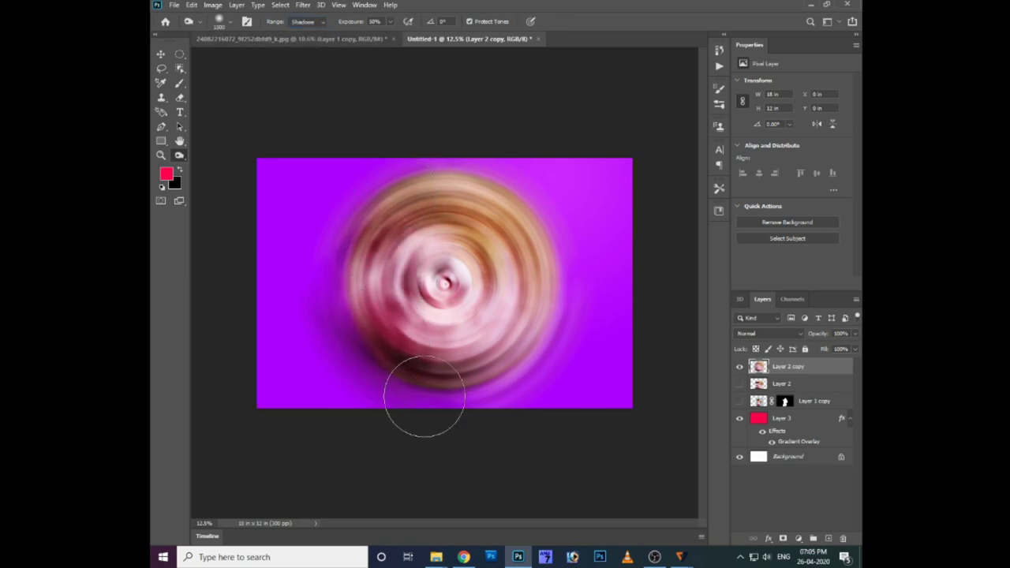
- Copy a circular selection around the swirl's rings onto new Layer 4
click(179, 54)
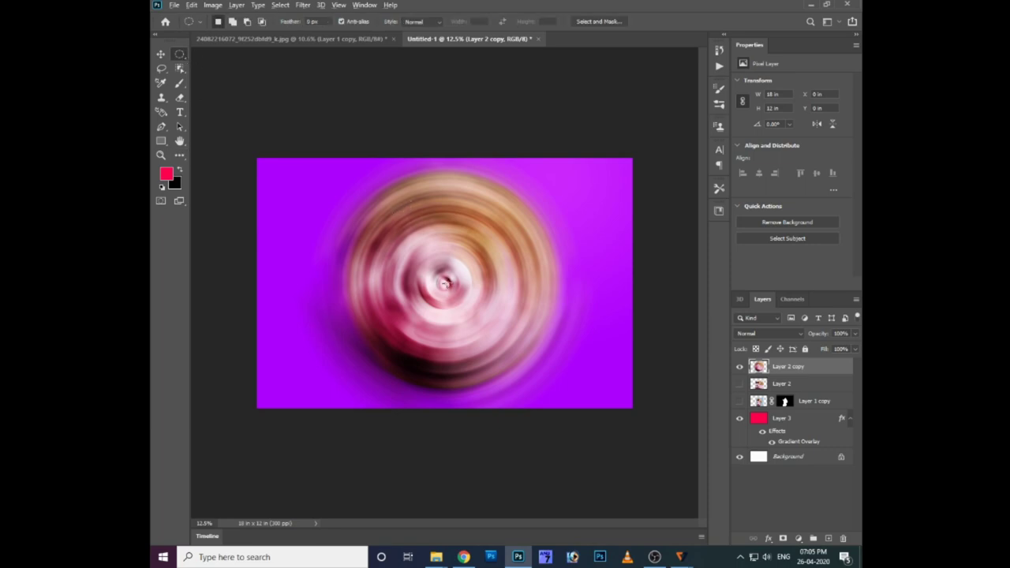
drag(444, 283, 528, 197)
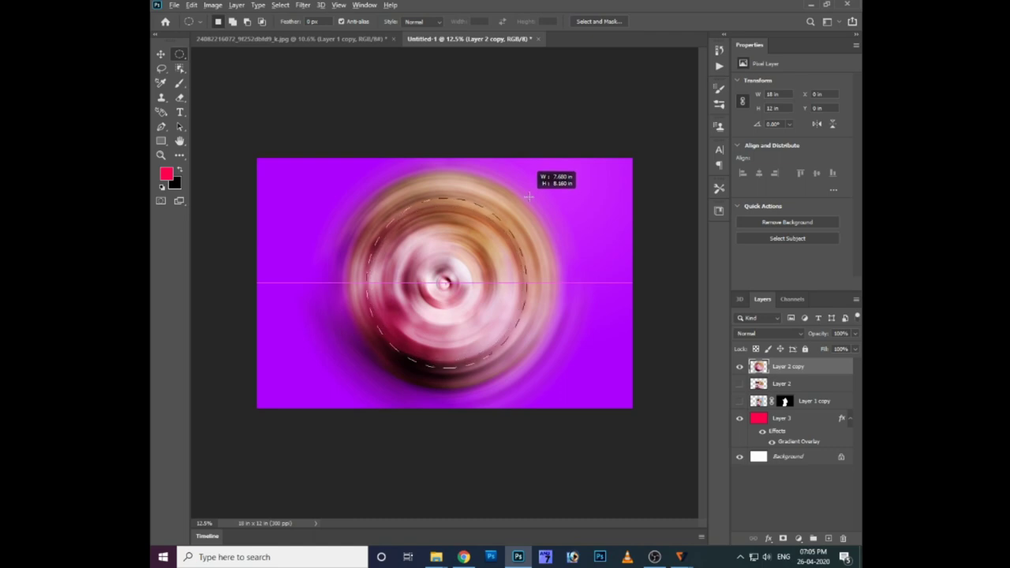
drag(528, 197, 548, 183)
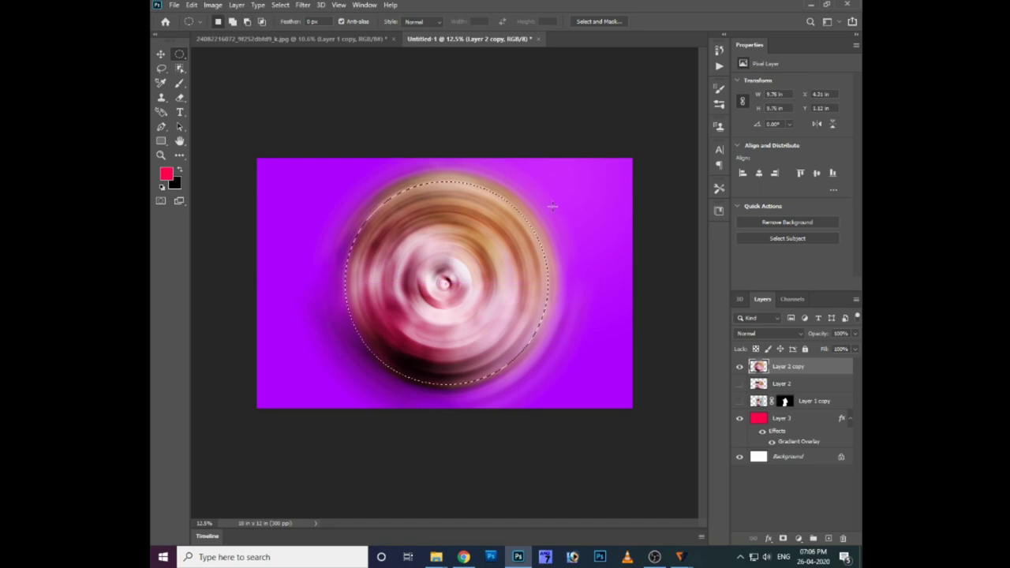
key(ctrl+j)
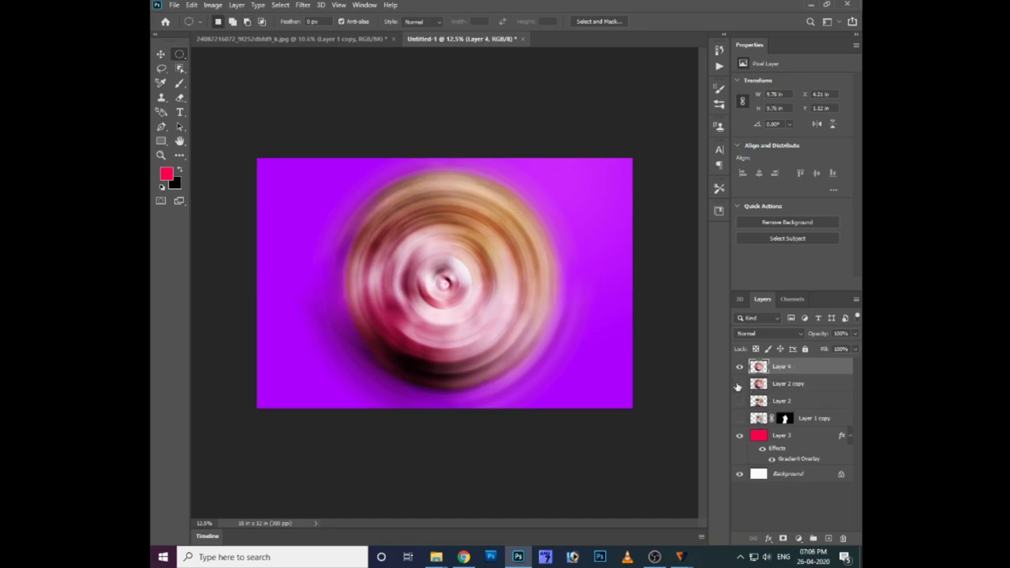
- Hide the blurred Layer 2 copy halo and make Layer 4 the working layer
click(739, 384)
key(v)
right_click(506, 305)
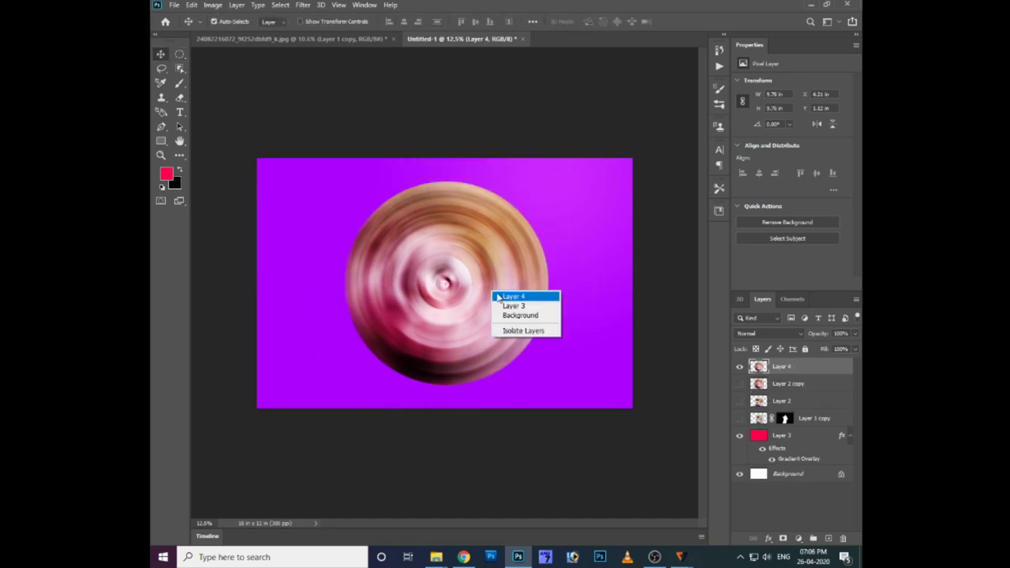
click(487, 319)
- Duplicate the woman's Layer 1 copy cut-out, show it, and move it to the top of the stack
click(809, 425)
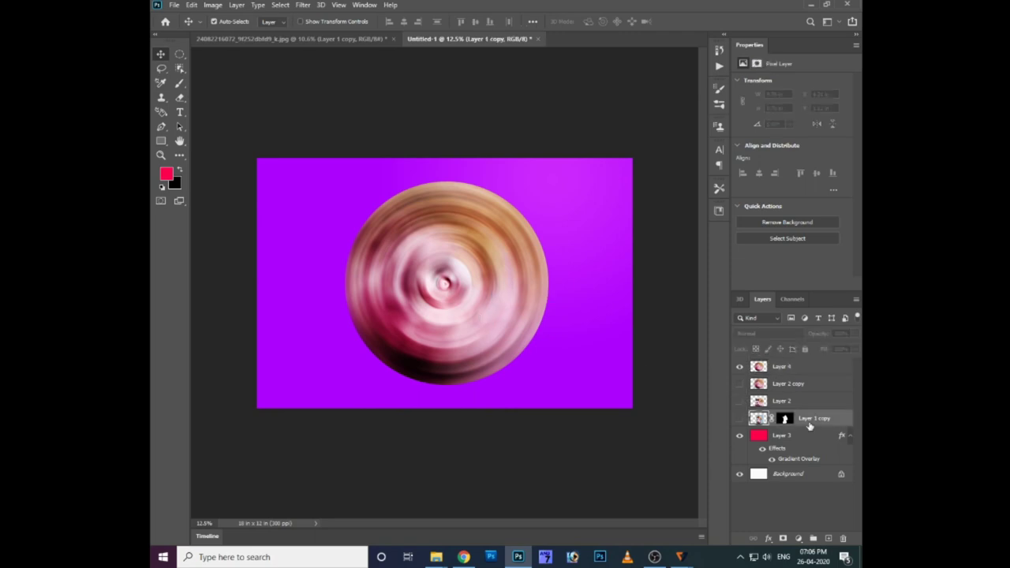
key(ctrl+j)
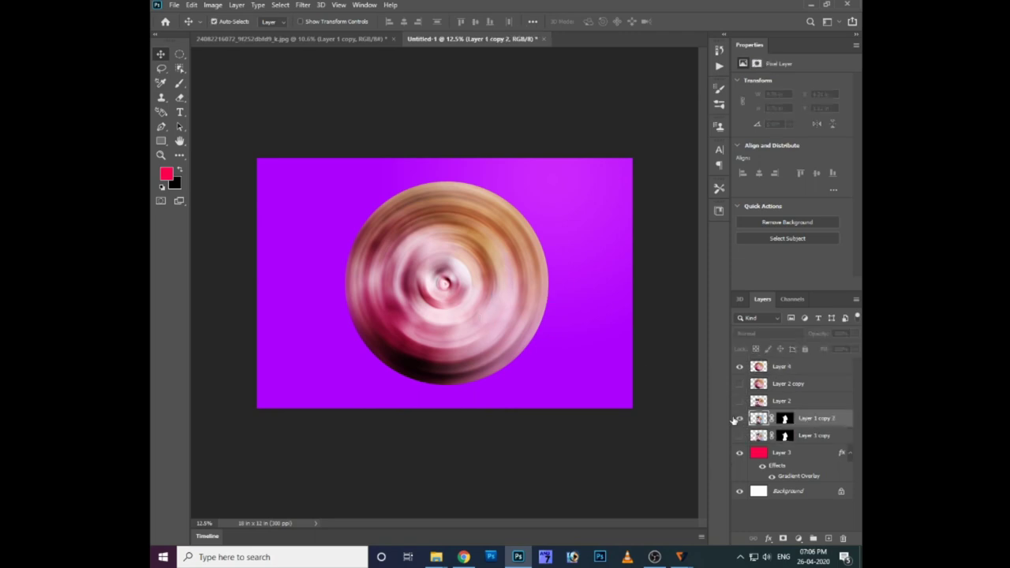
click(739, 418)
drag(784, 420, 784, 368)
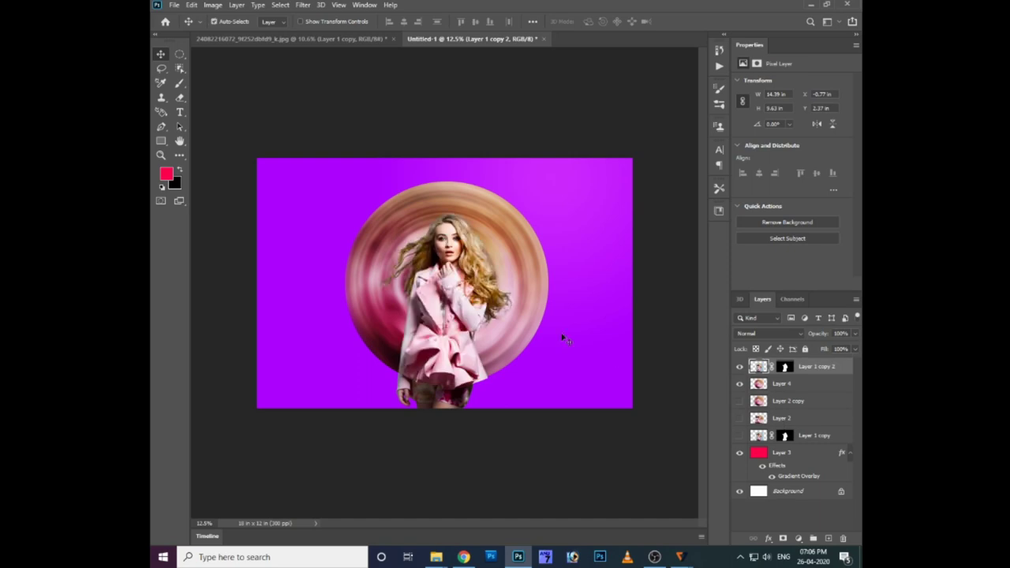
- Move the Layer 4 circle down behind the woman
right_click(514, 269)
click(531, 268)
drag(515, 282, 515, 315)
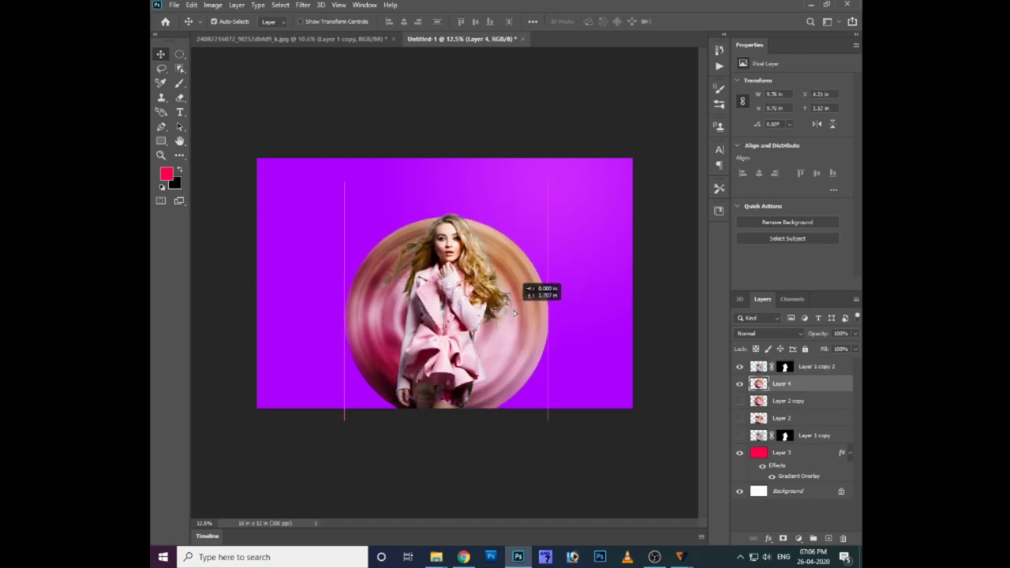
drag(515, 314, 514, 332)
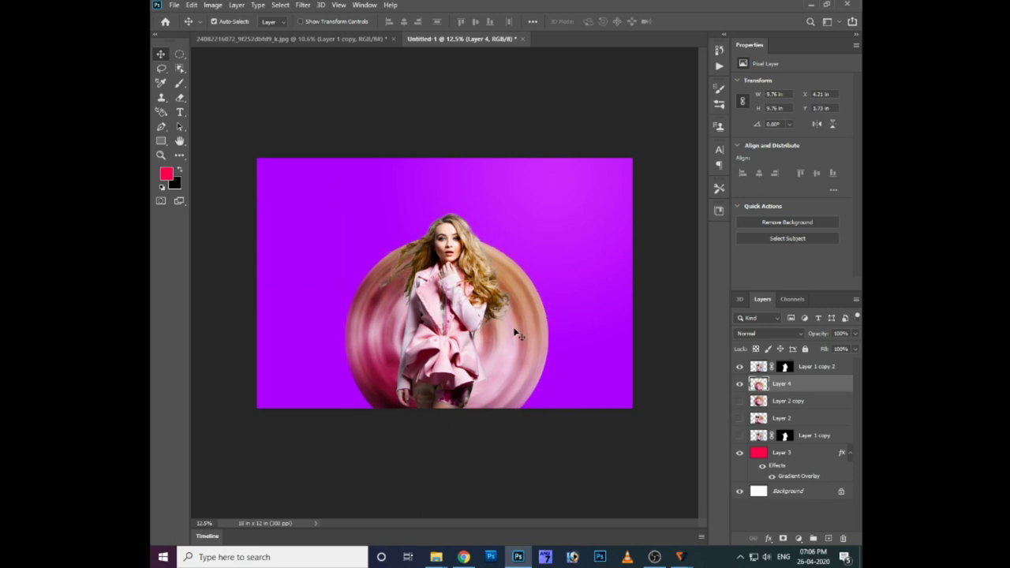
- Free-transform the circle to about 91.56% and reposition it
key(ctrl+t)
drag(549, 235, 531, 251)
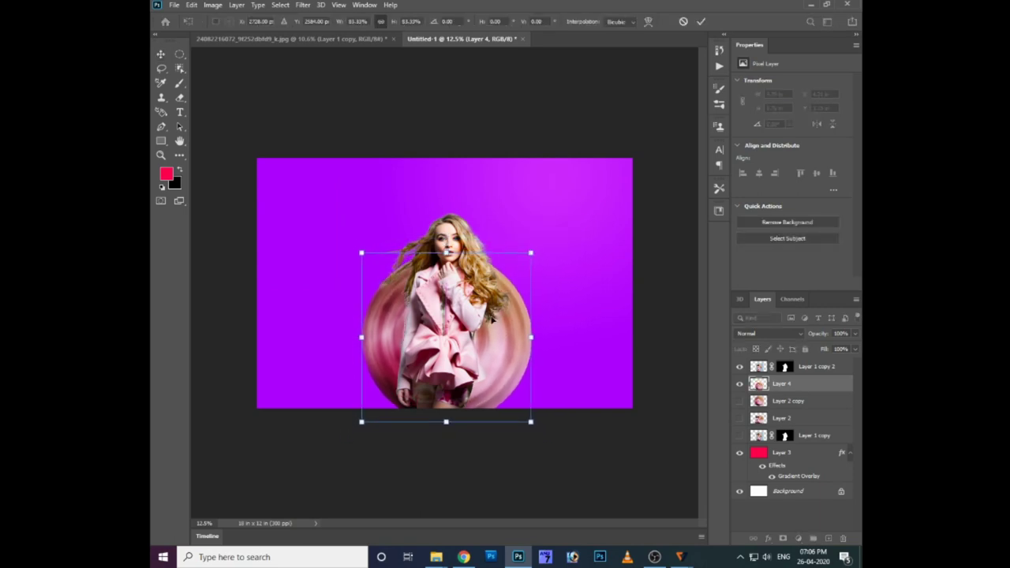
drag(495, 319, 486, 349)
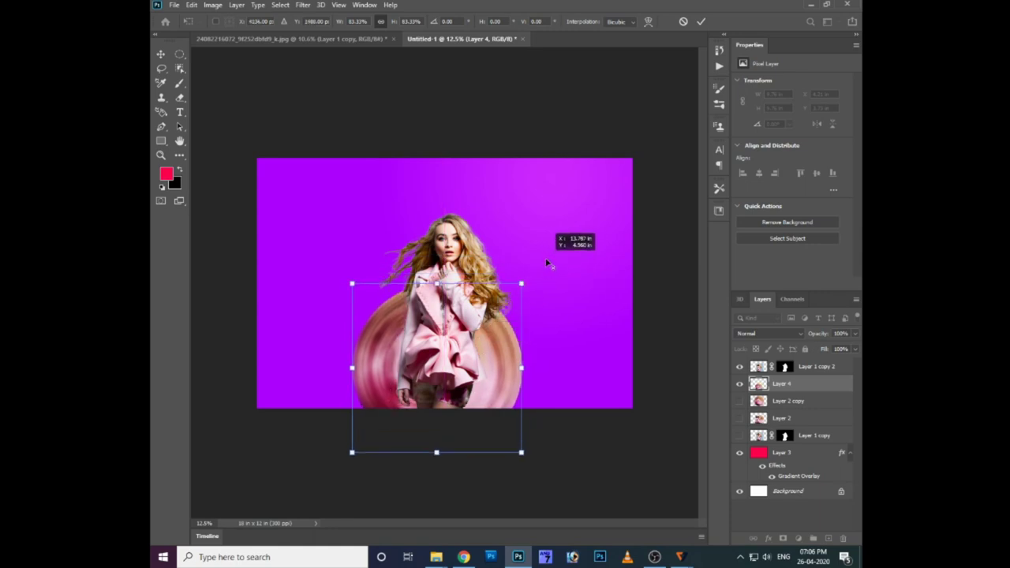
drag(523, 283, 525, 289)
drag(389, 415, 334, 471)
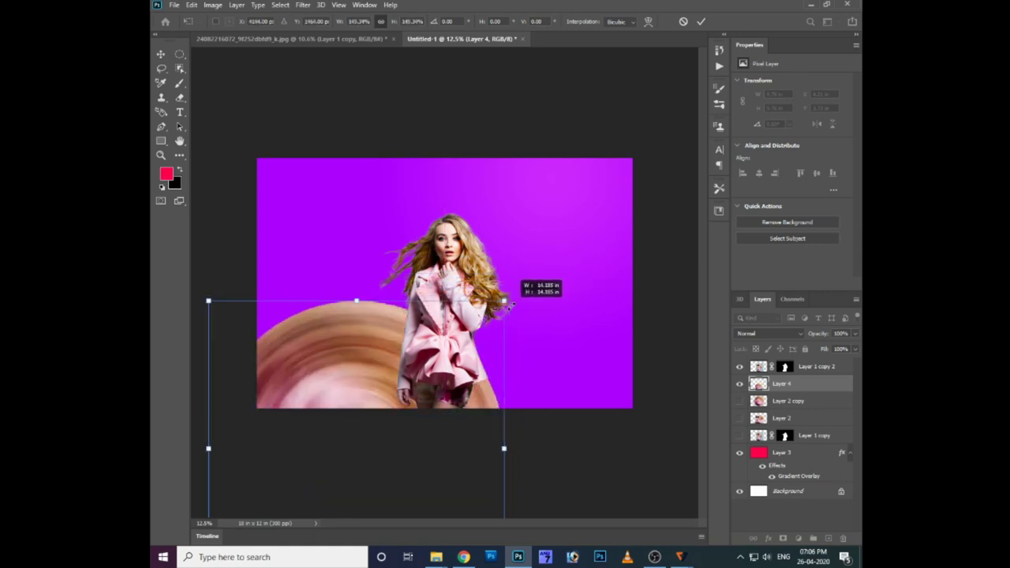
drag(454, 355, 469, 358)
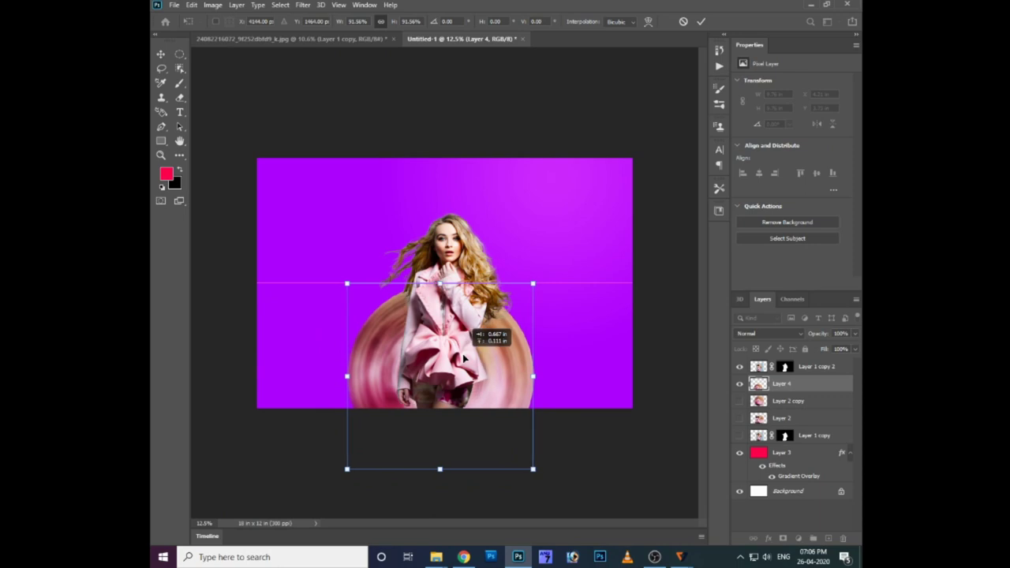
key(Return)
- Zoom in and nudge Layer 3 slightly on the canvas
key(ctrl+plus)
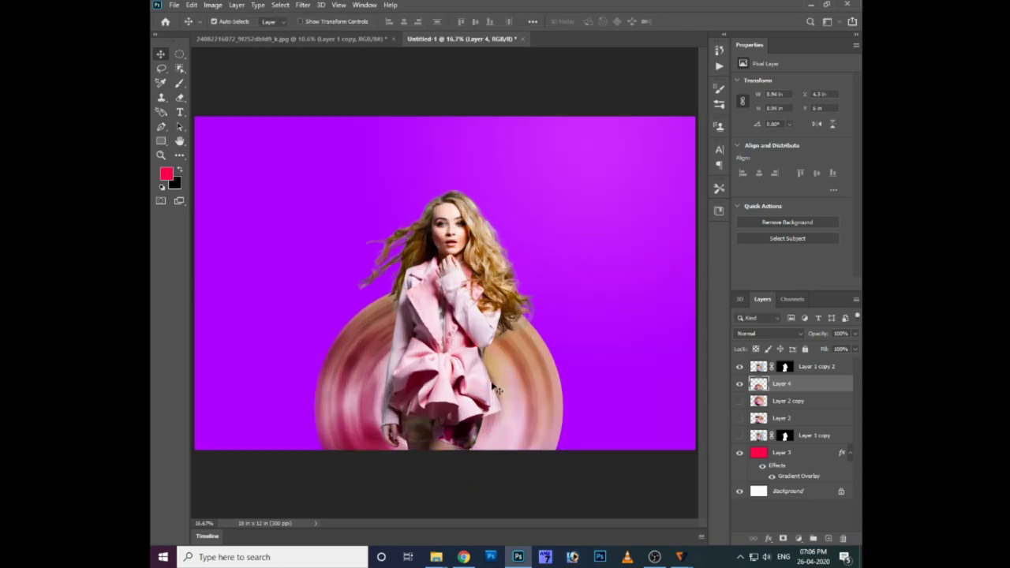
right_click(513, 364)
click(531, 383)
drag(529, 384, 525, 389)
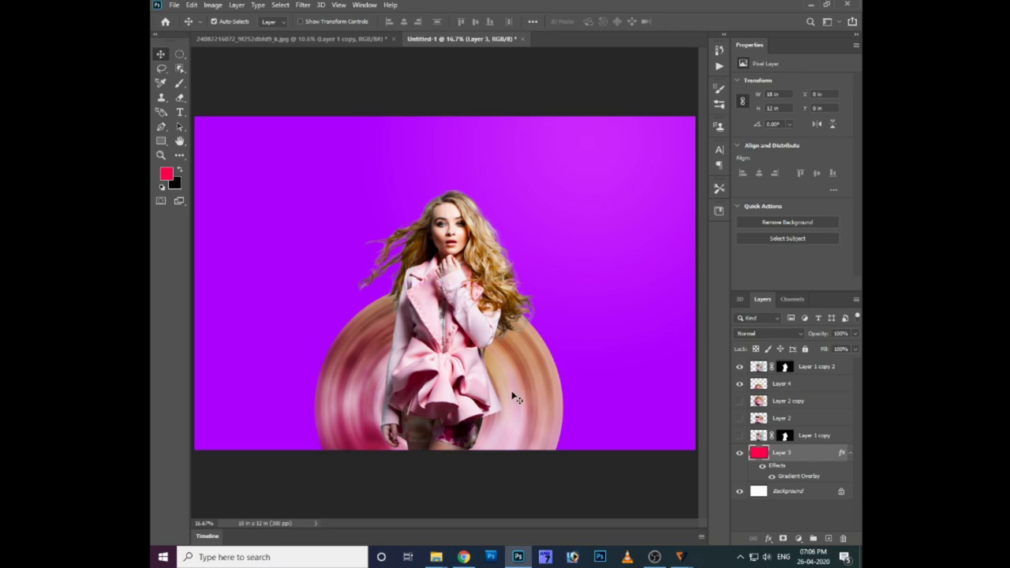
- Undo the accidental red gradient duplicate and duplicate the spin-blurred ring layer instead
drag(514, 399, 539, 389)
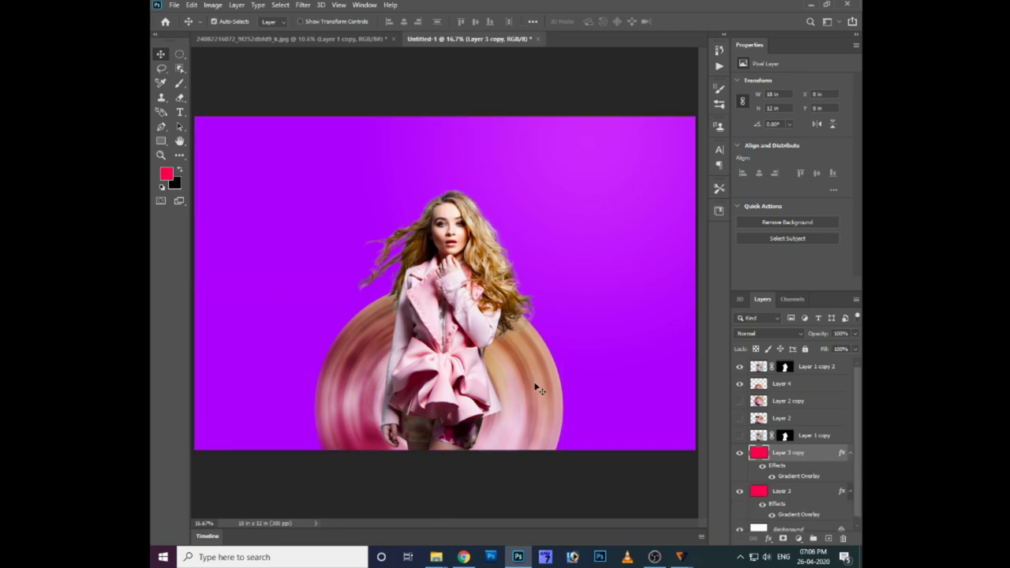
key(ctrl+t)
key(Escape)
key(ctrl+z)
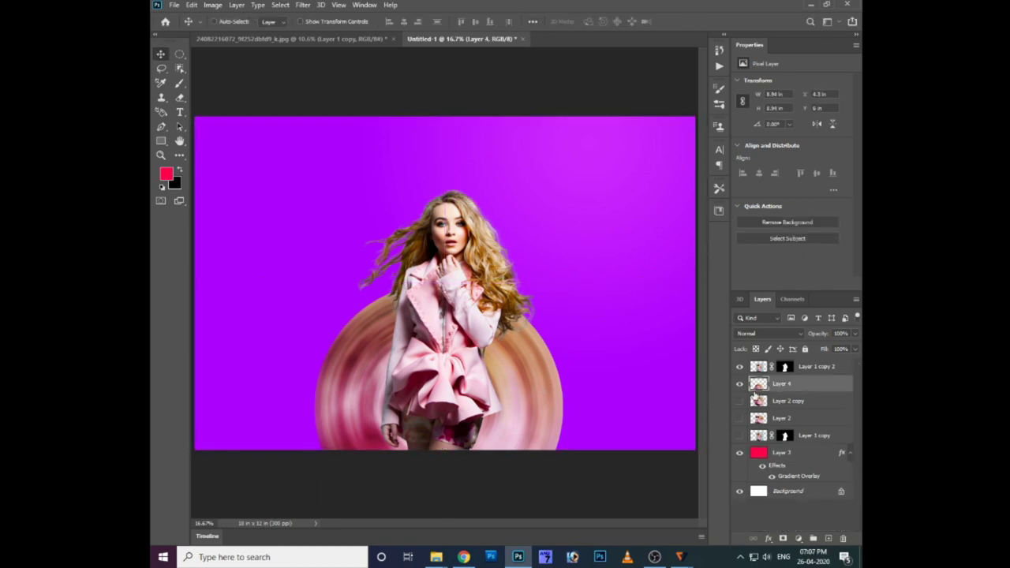
key(ctrl+j)
key(ctrl+t)
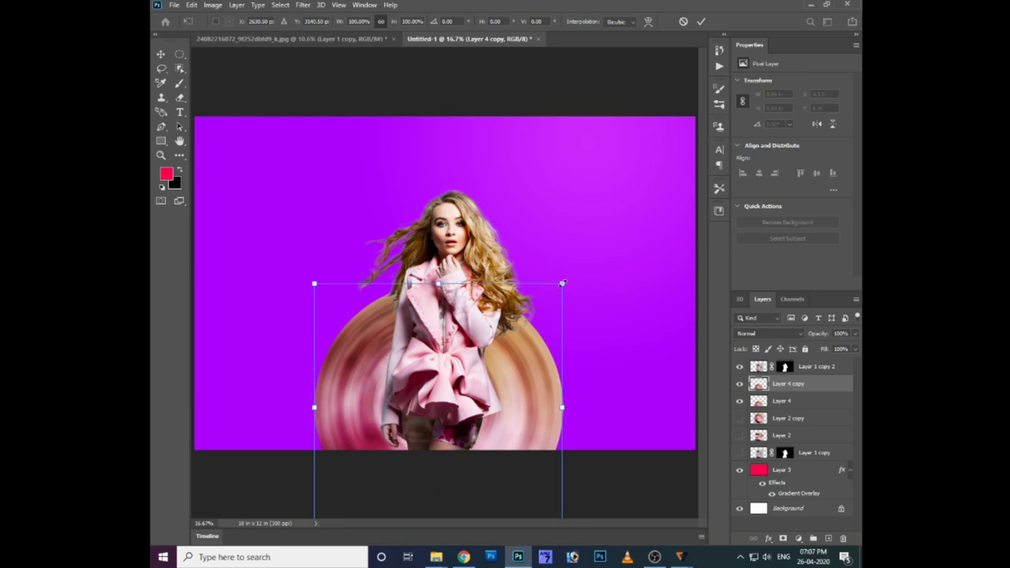
- Enlarge the ring copy to about 114% and move it beneath the original ring
drag(563, 282, 582, 269)
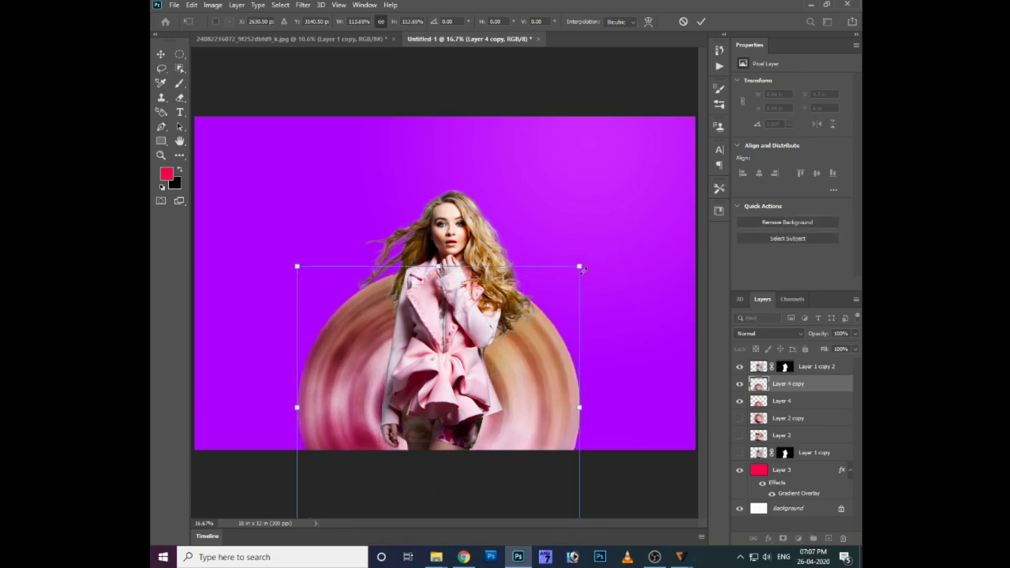
key(Return)
key(ctrl+bracketleft)
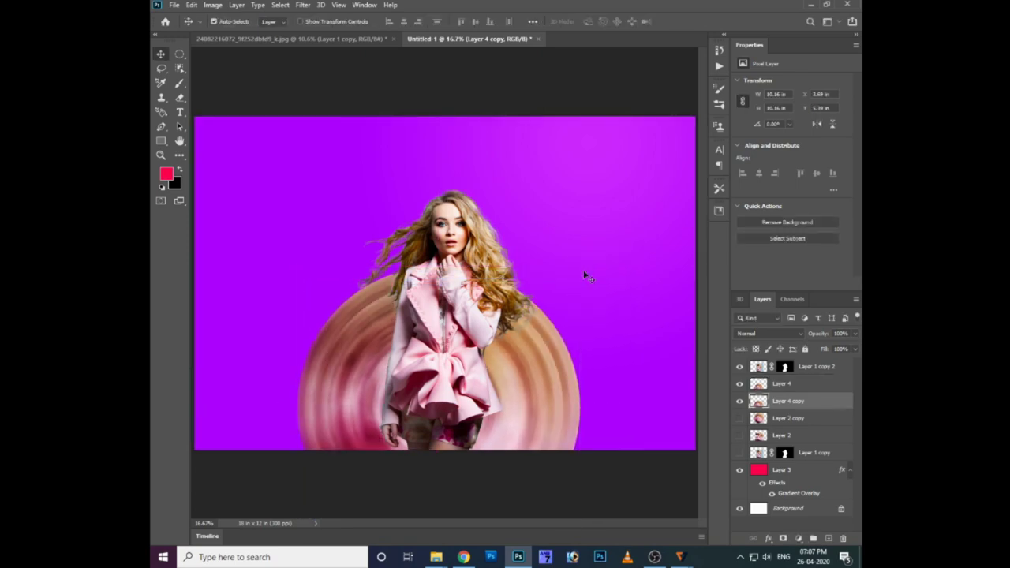
right_click(565, 346)
click(584, 356)
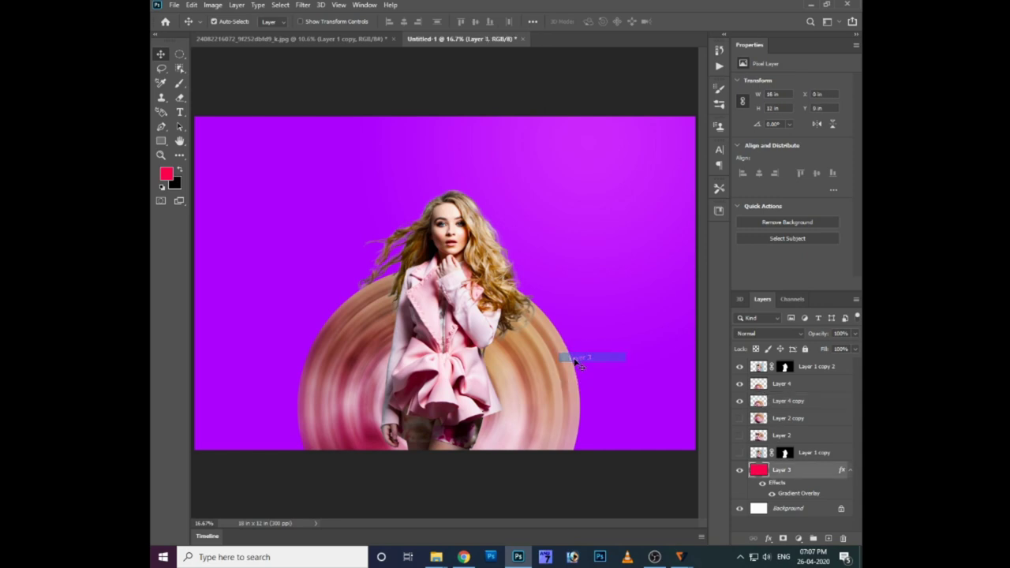
click(786, 402)
- Create three more ring copies, each enlarged one step further with Ctrl+Shift+T
key(ctrl+j)
click(779, 420)
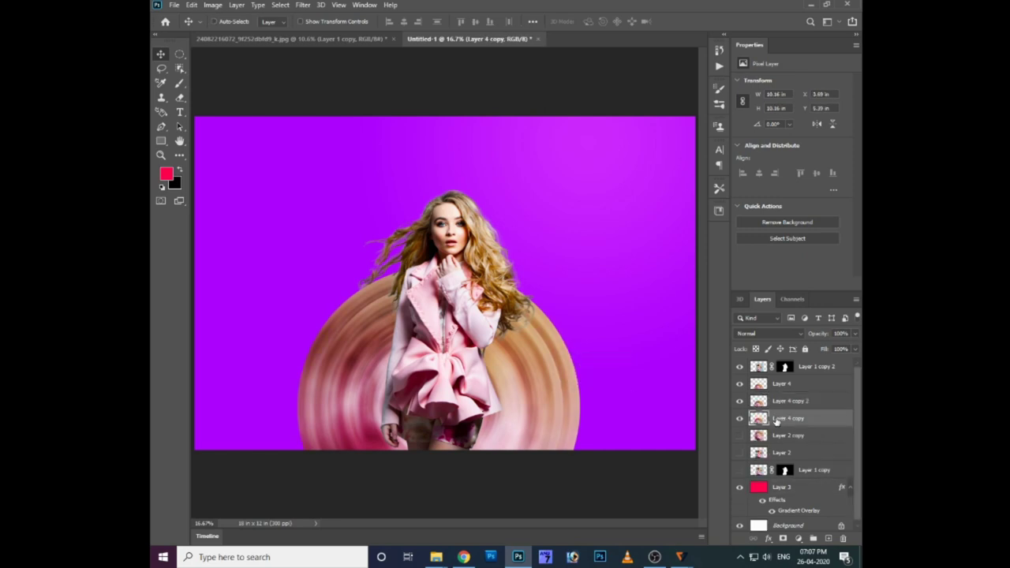
key(ctrl+shift+t)
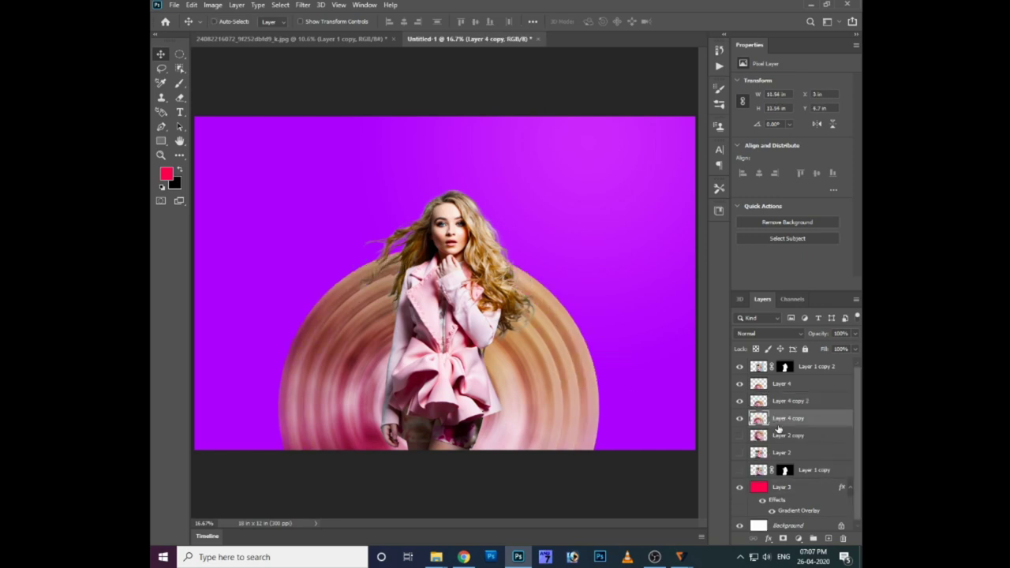
key(ctrl+j)
click(779, 437)
key(ctrl+shift+t)
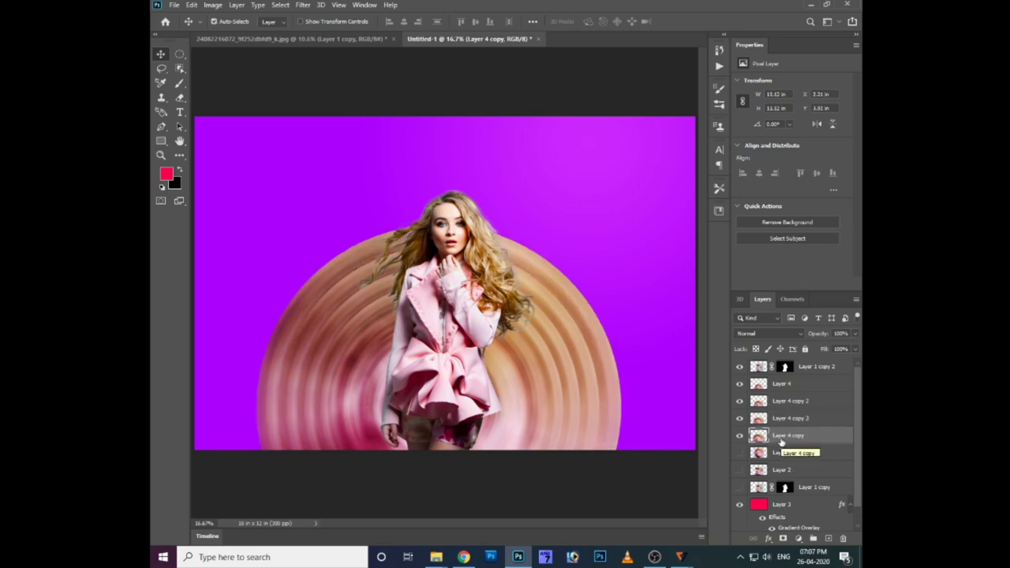
key(ctrl+j)
click(780, 453)
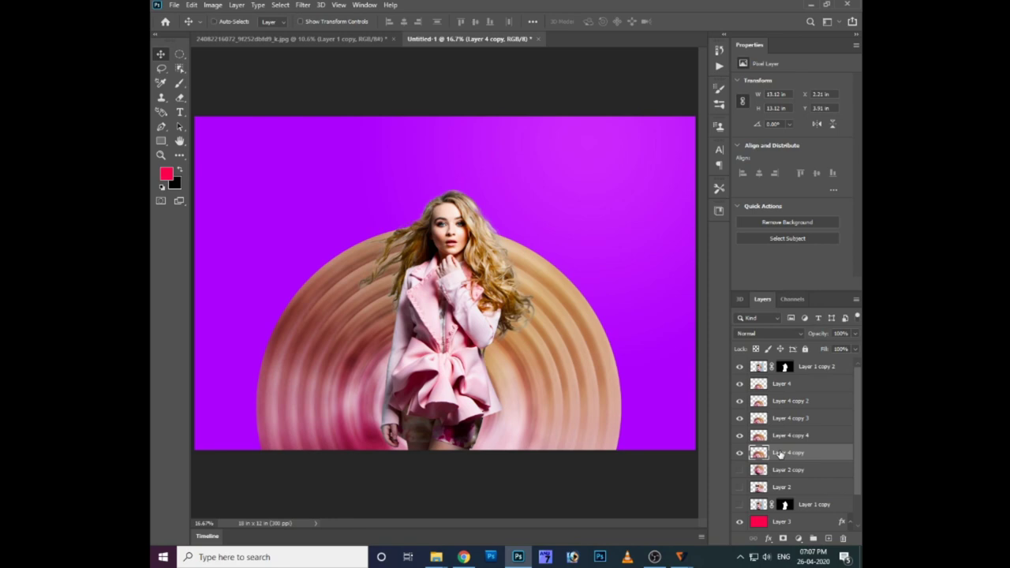
key(ctrl+shift+t)
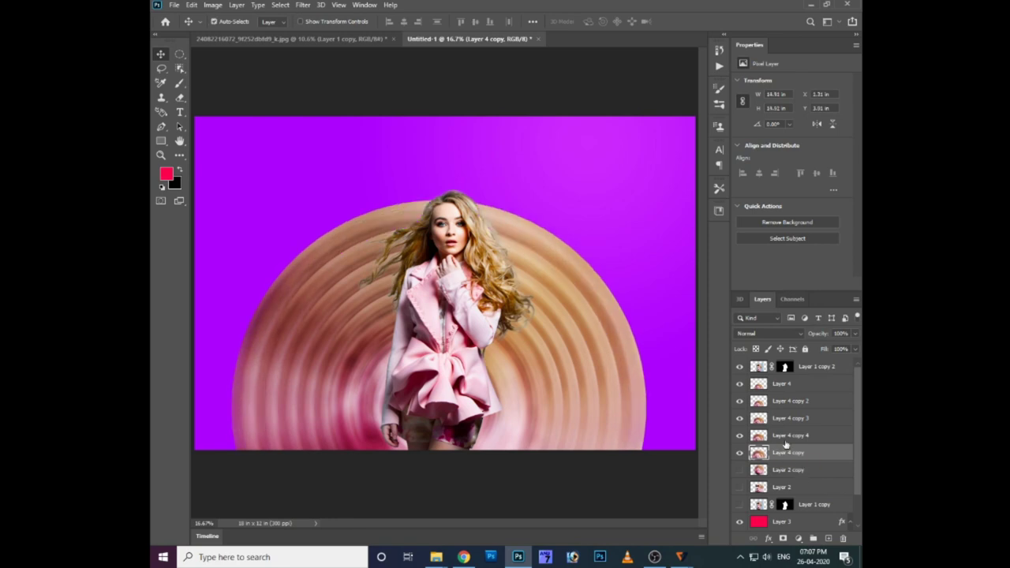
- Enlarge all ring layers together to about 110%, shifting them slightly right and down
shift+click(778, 437)
shift+click(782, 419)
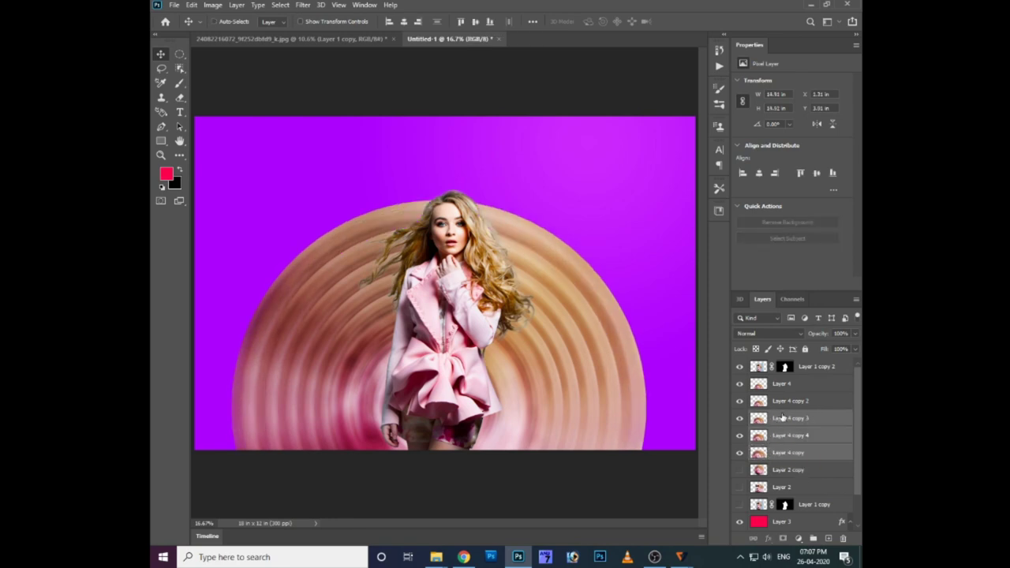
shift+click(781, 401)
shift+click(782, 384)
key(ctrl+t)
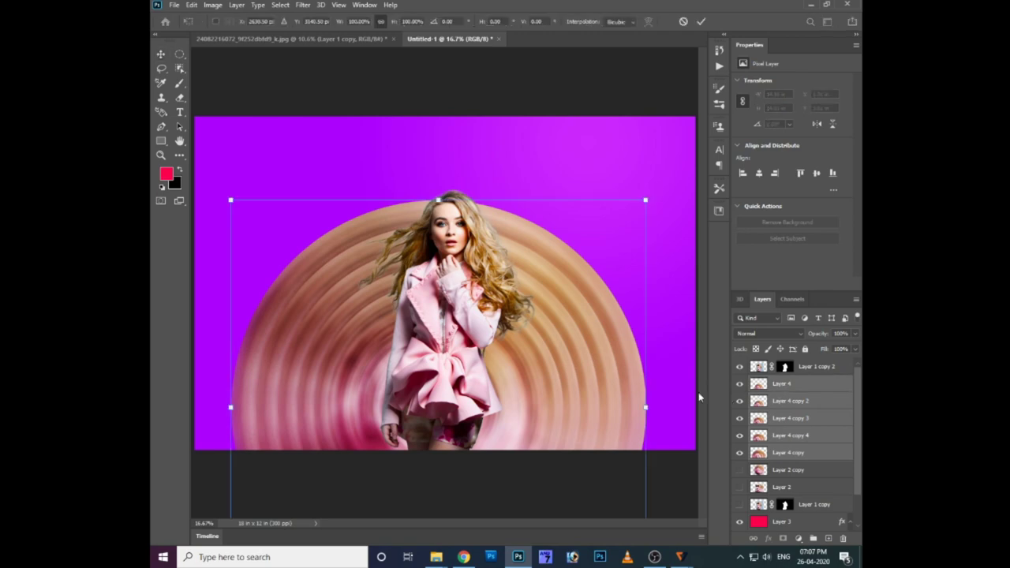
drag(648, 199, 667, 179)
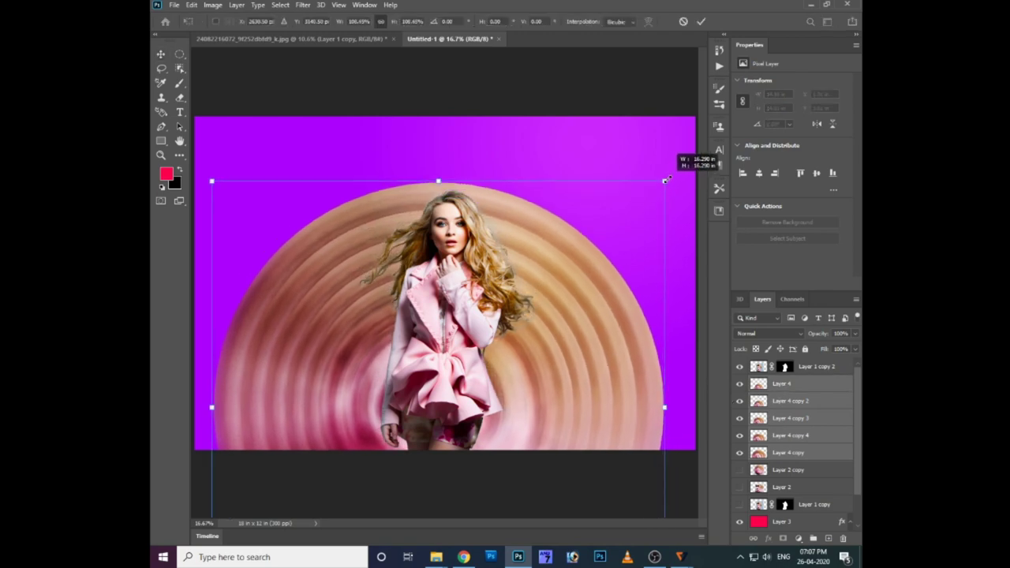
drag(575, 247, 581, 245)
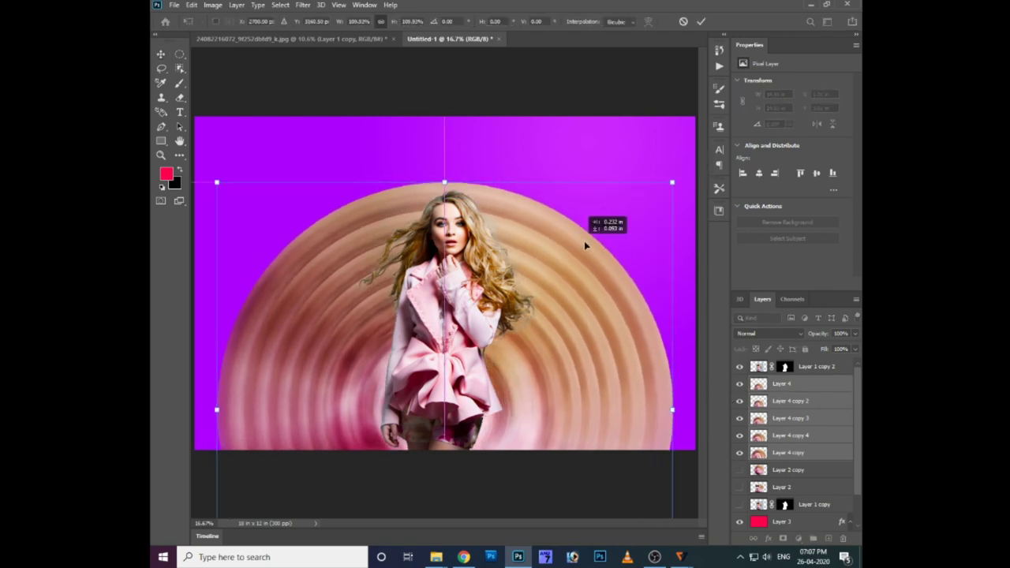
key(Return)
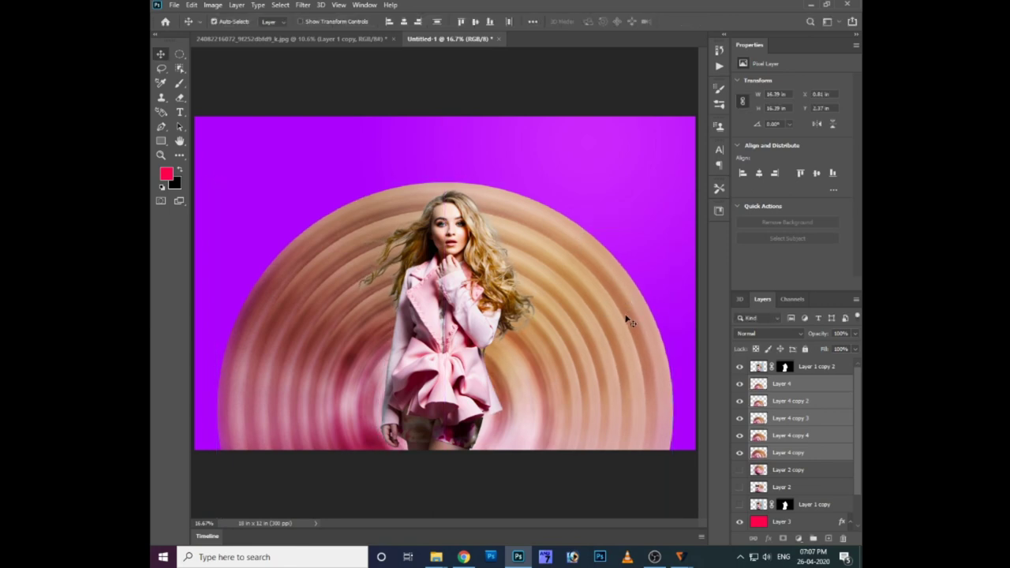
- Select Layer 4 copy 2 and drop its opacity to 20%
right_click(531, 383)
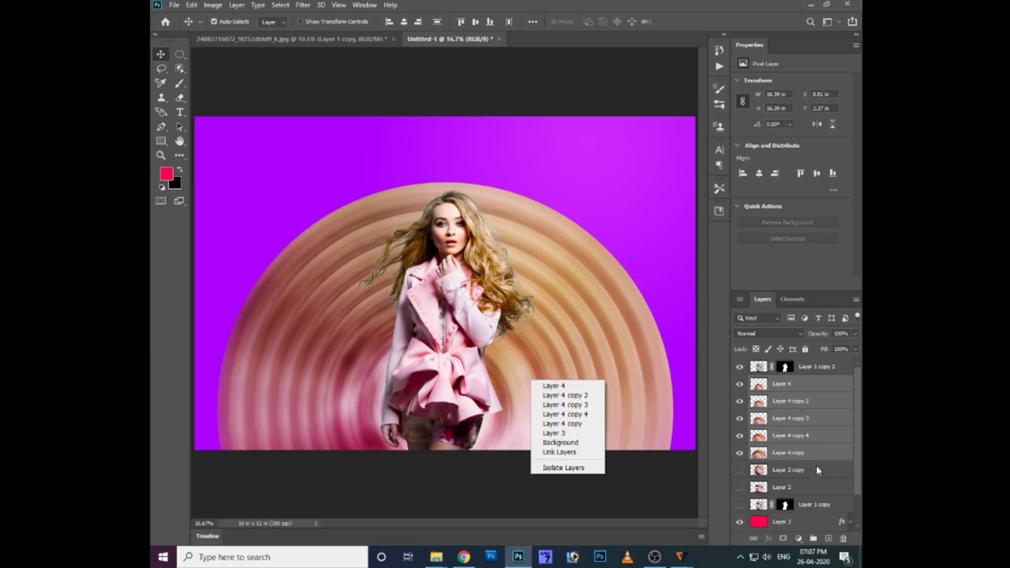
click(792, 454)
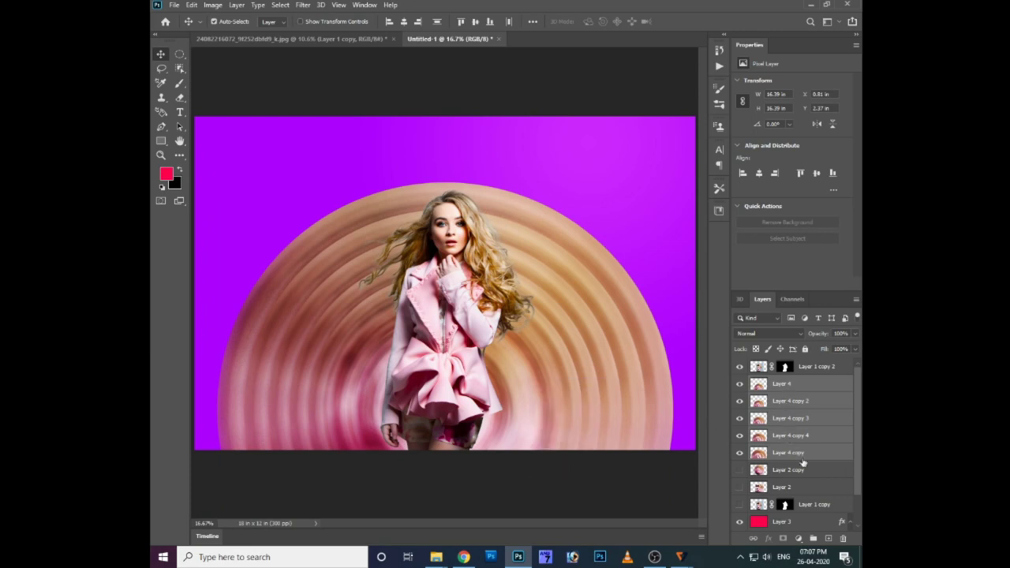
click(783, 387)
click(784, 403)
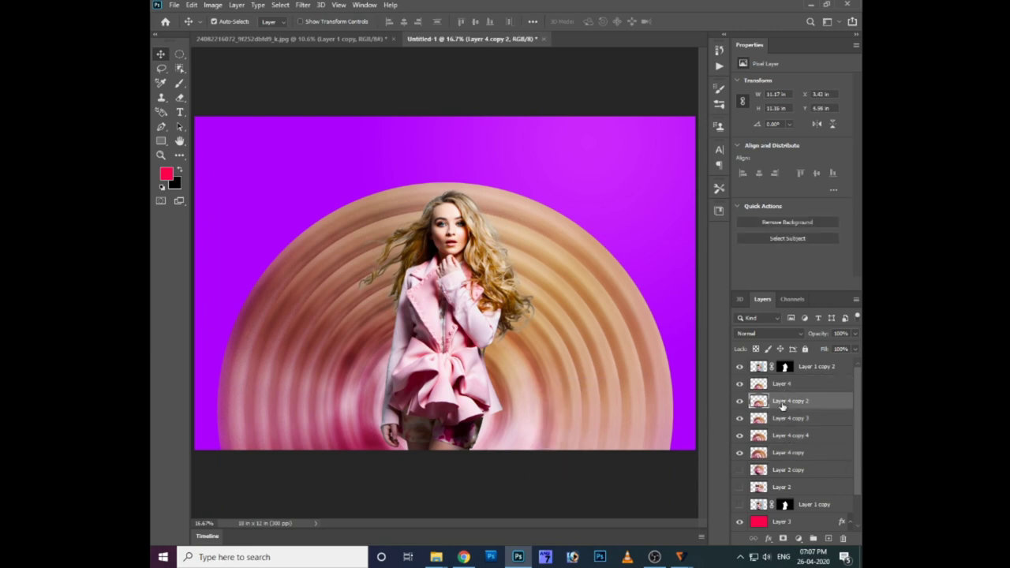
key(8)
key(2)
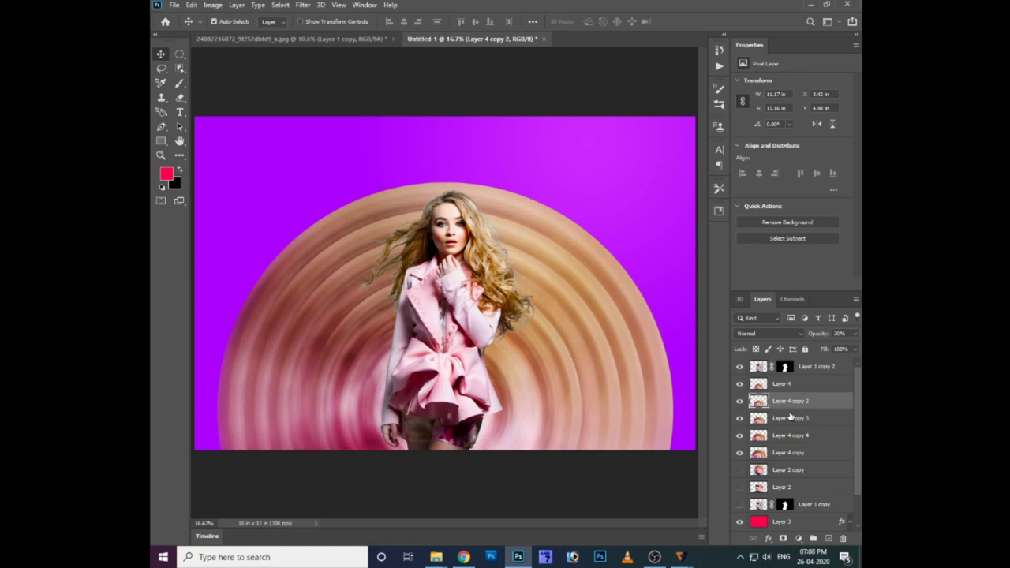
- Fade Layer 4 copy 4 to 40% and Layer 4 copy to 20% opacity
click(790, 417)
click(790, 437)
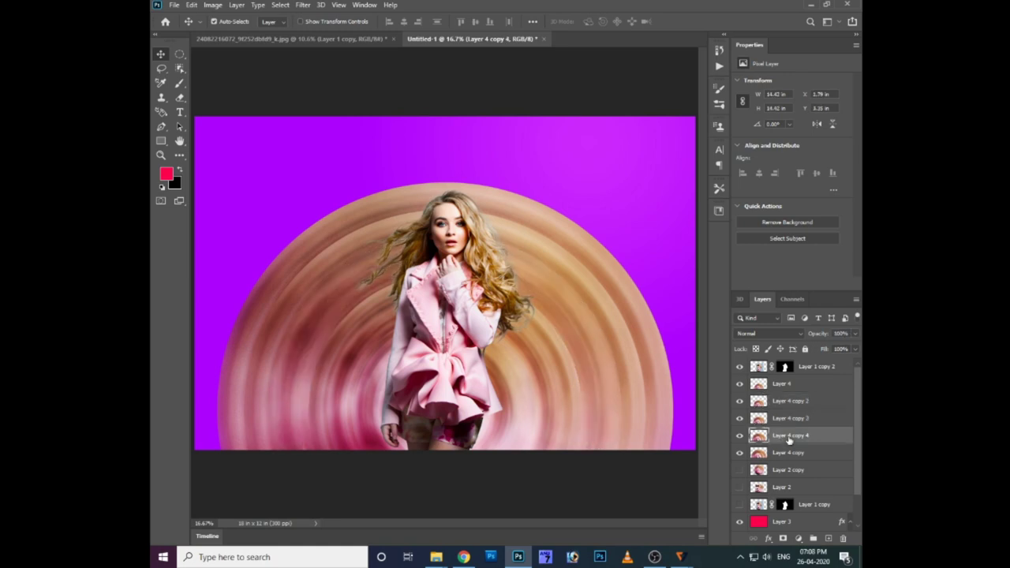
key(4)
click(790, 454)
key(2)
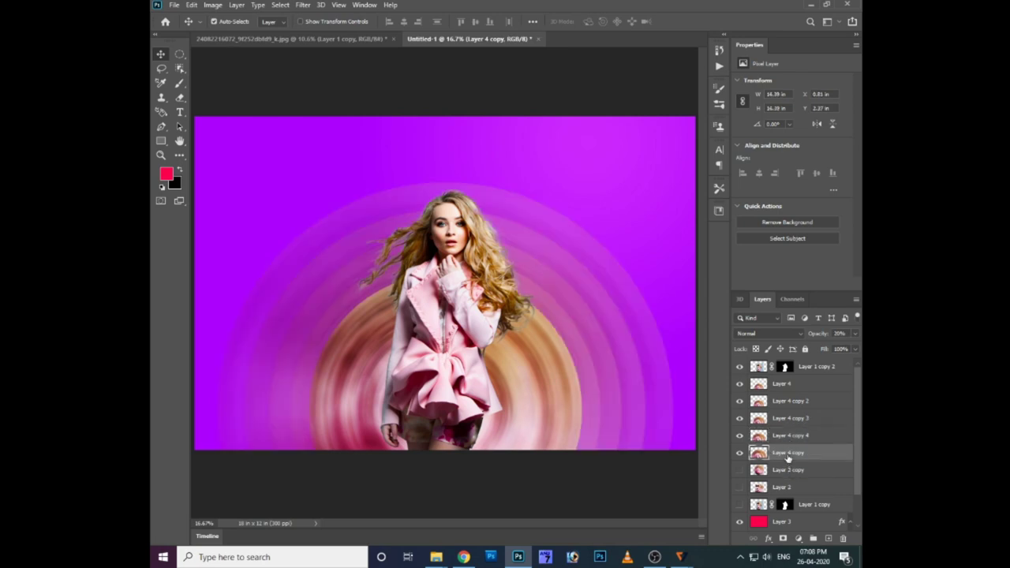
- Raise Layer 4 copy 2 to about 80% and adjust Layer 4 copy 3's opacity
click(578, 355)
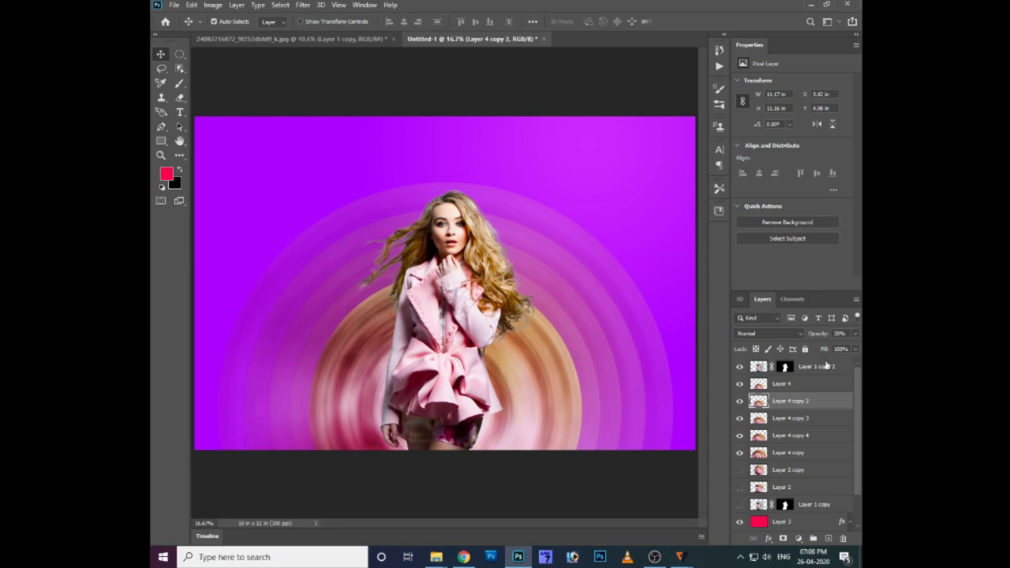
key(4)
key(8)
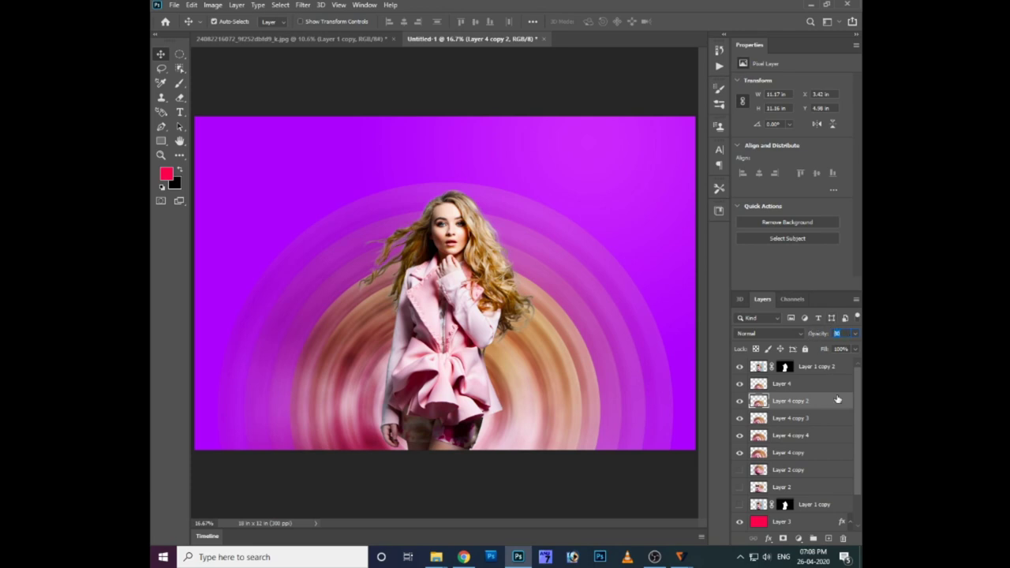
right_click(585, 329)
click(594, 338)
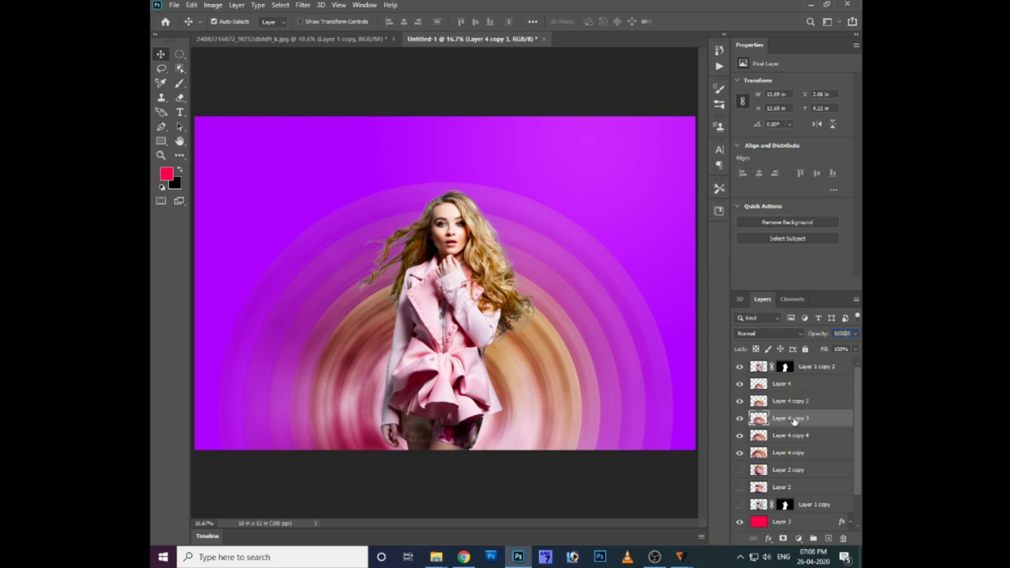
key(Return)
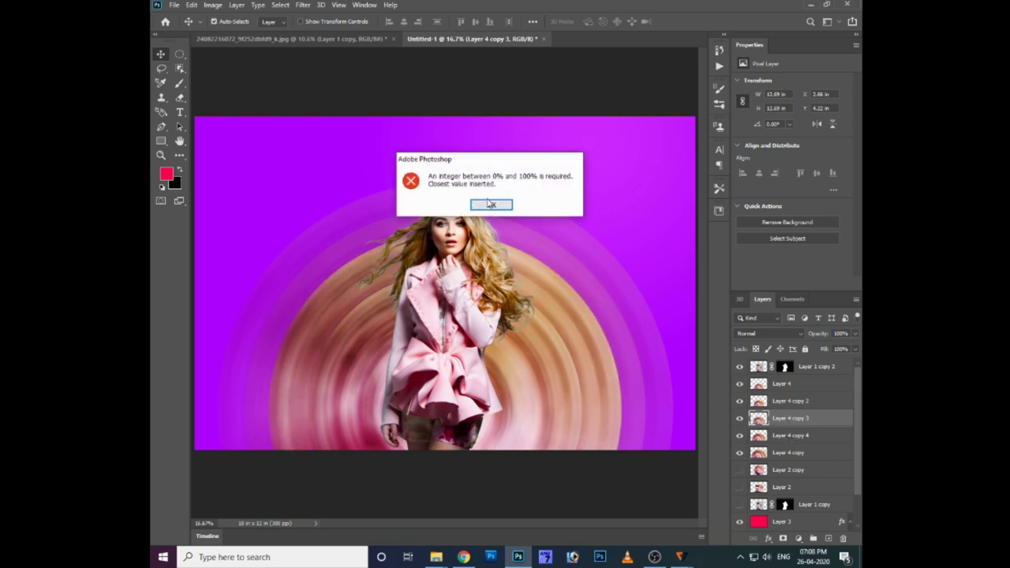
click(493, 204)
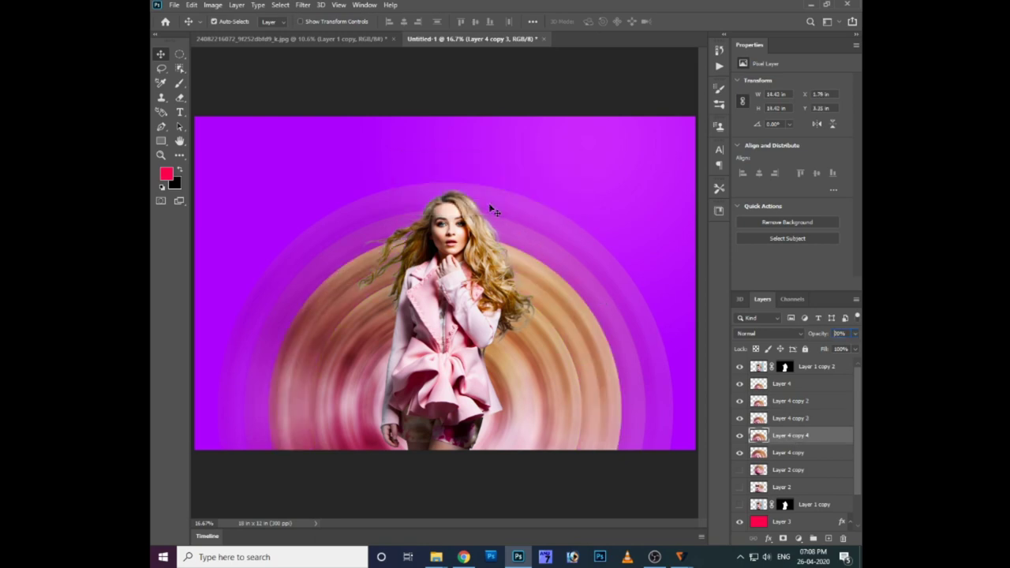
- Set Layer 4 copy to about 53% and Layer 4 copy 4 to 50%, then load the woman's outline
click(788, 454)
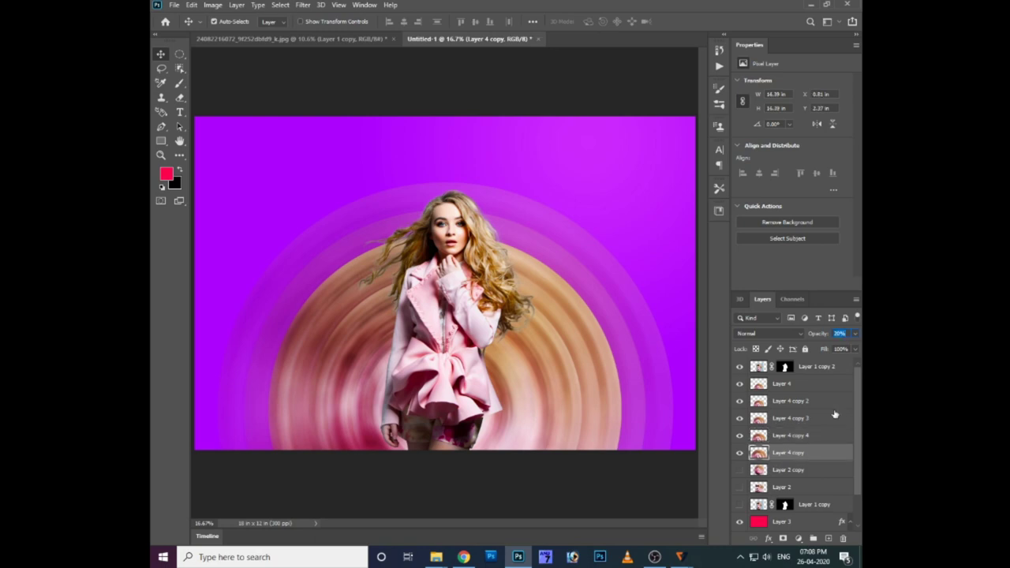
click(856, 334)
drag(828, 347, 829, 349)
click(792, 436)
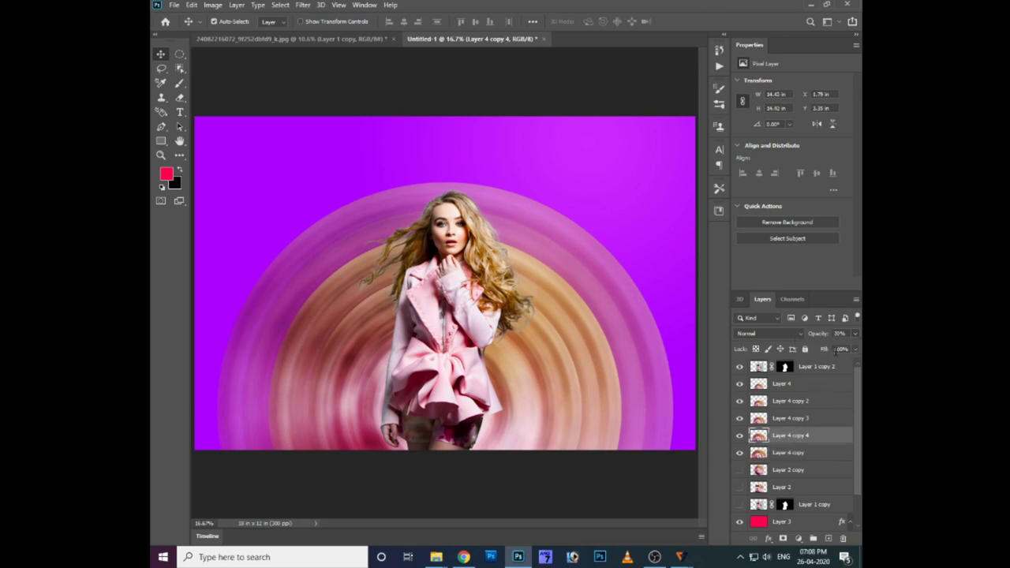
click(855, 334)
drag(825, 350, 831, 348)
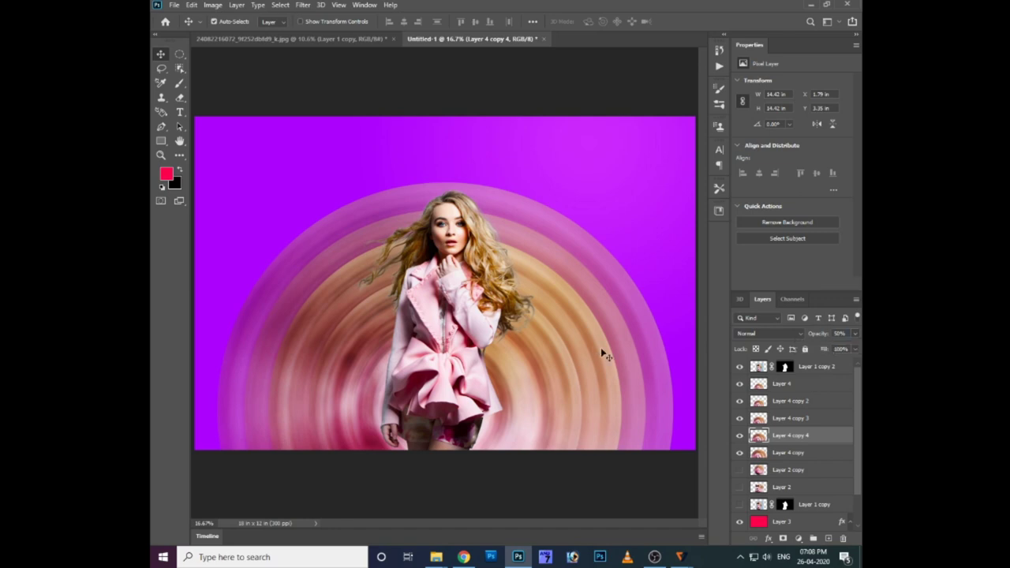
ctrl+click(786, 368)
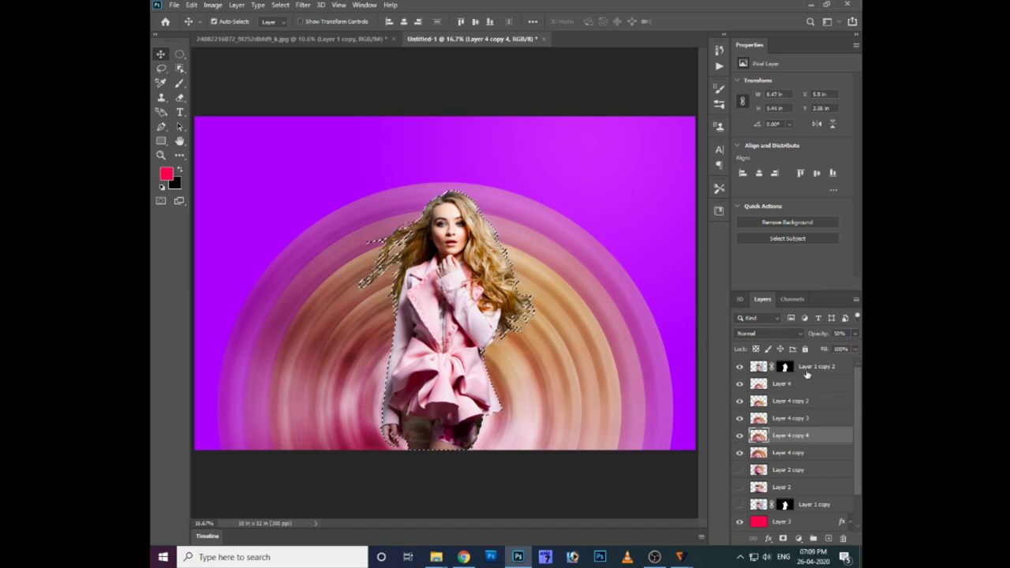
- Copy the woman to a new layer, darken it to solid black with Curves, and place it beneath her
click(759, 369)
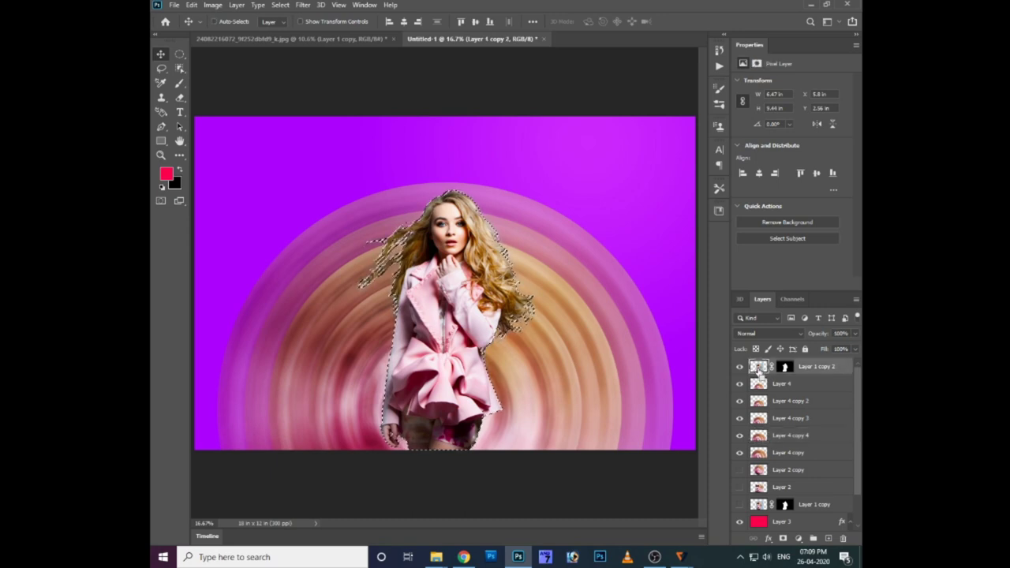
key(ctrl+j)
key(ctrl+m)
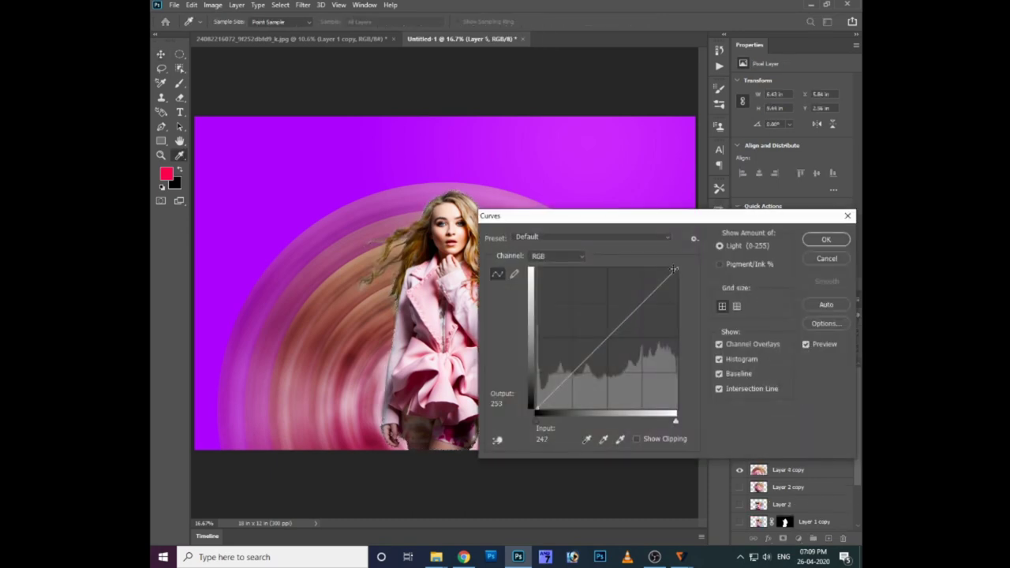
drag(624, 302, 607, 422)
key(Return)
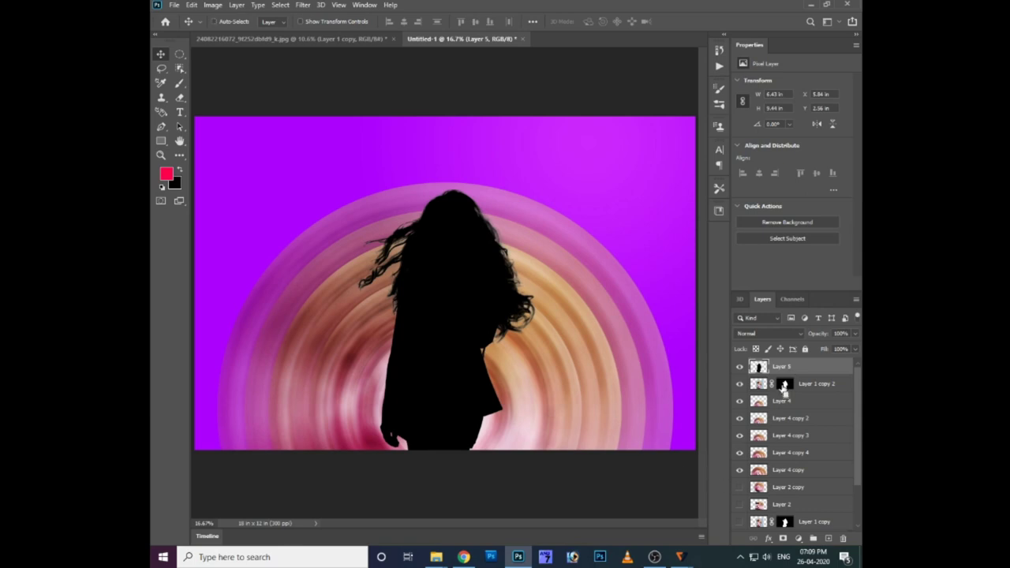
drag(789, 374, 780, 389)
- Apply a 107.1-pixel Gaussian Blur to the silhouette and set it to Multiply
key(alt+t)
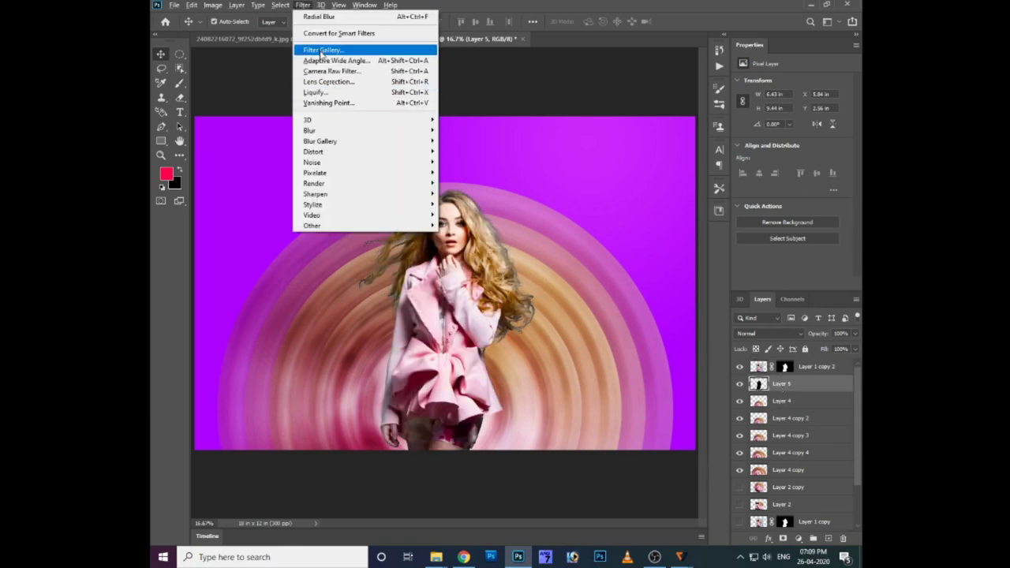
mouse_move(310, 130)
click(467, 171)
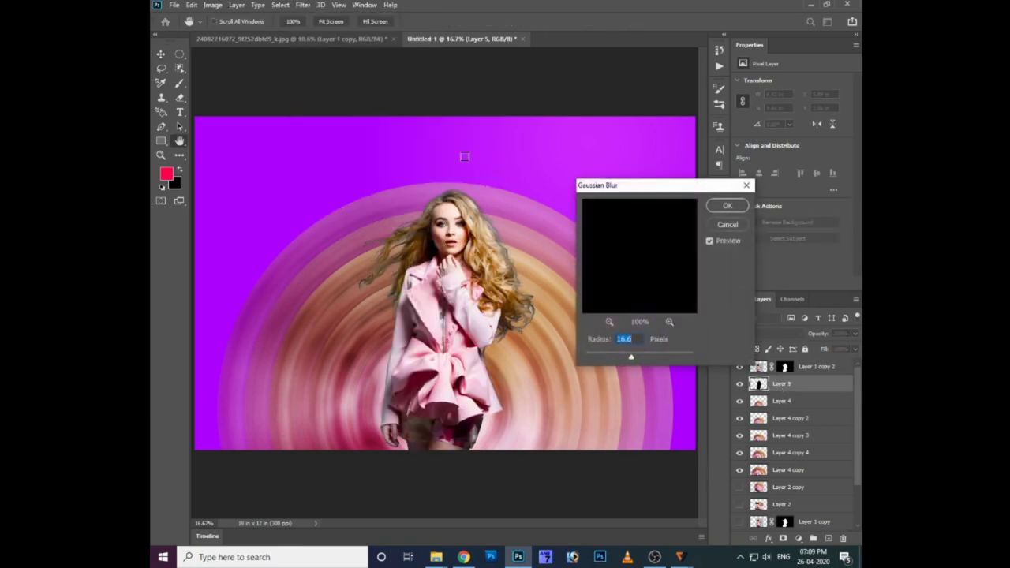
drag(631, 354, 659, 360)
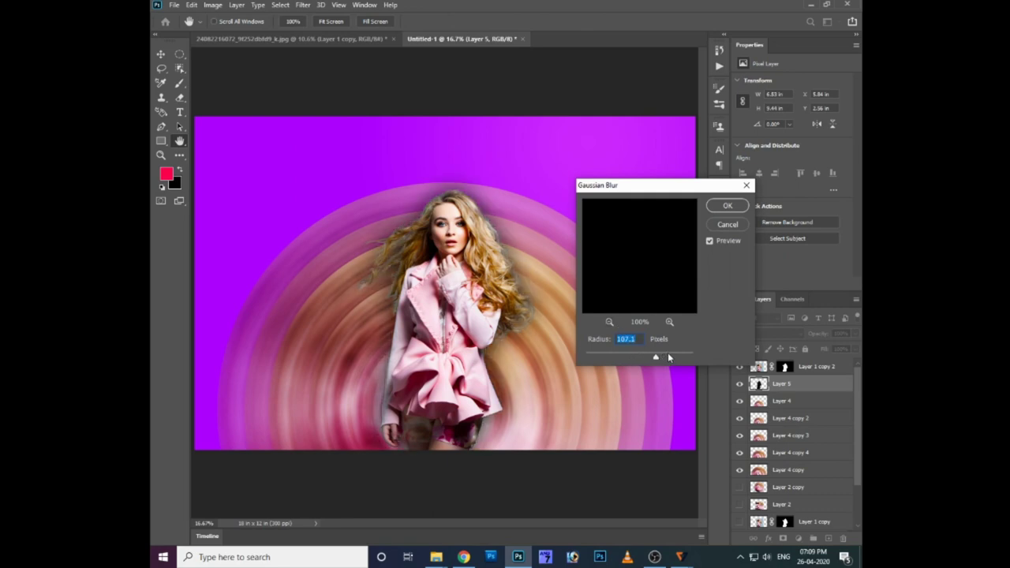
key(Return)
click(756, 335)
click(754, 318)
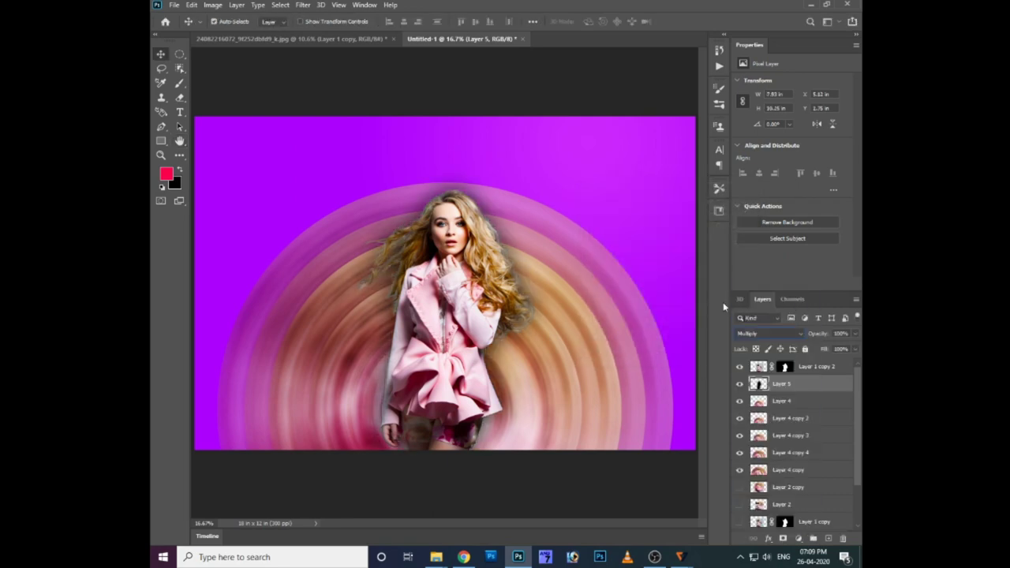
- Shift the Layer 5 shadow about 0.74 in to the left of the woman
drag(476, 343, 463, 343)
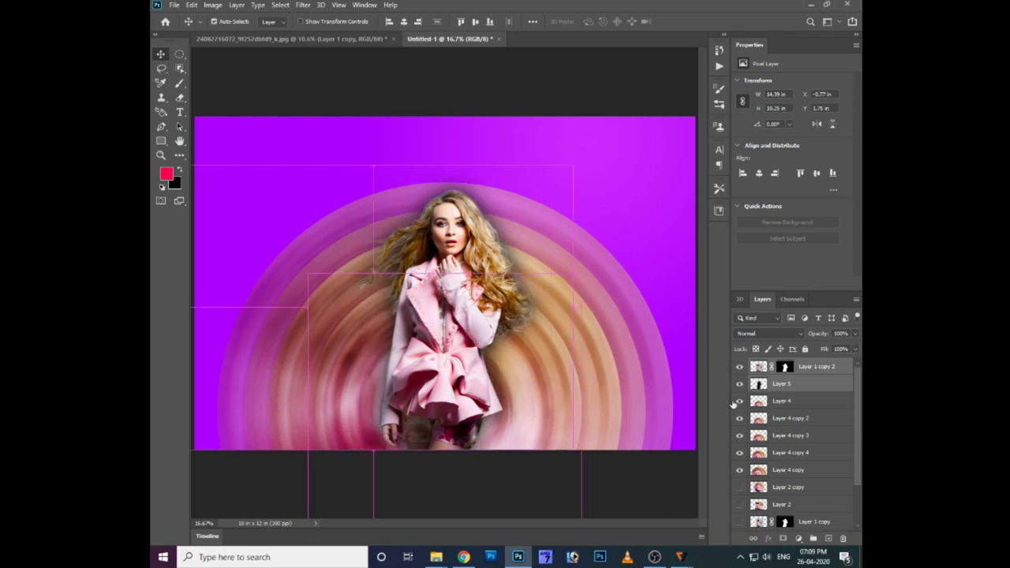
mouse_move(404, 320)
mouse_down()
mouse_move(388, 317)
mouse_move(409, 318)
mouse_up()
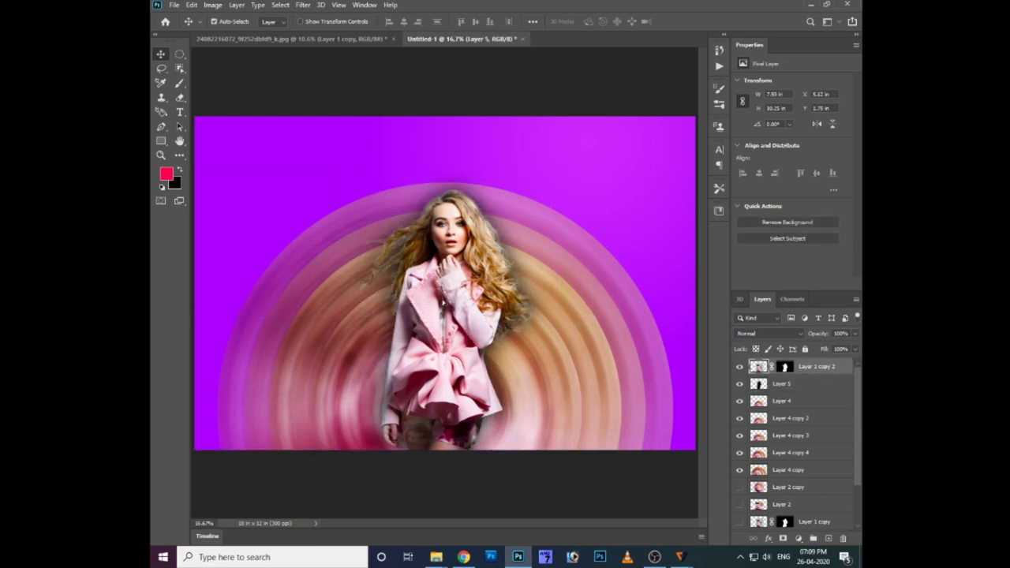
click(786, 384)
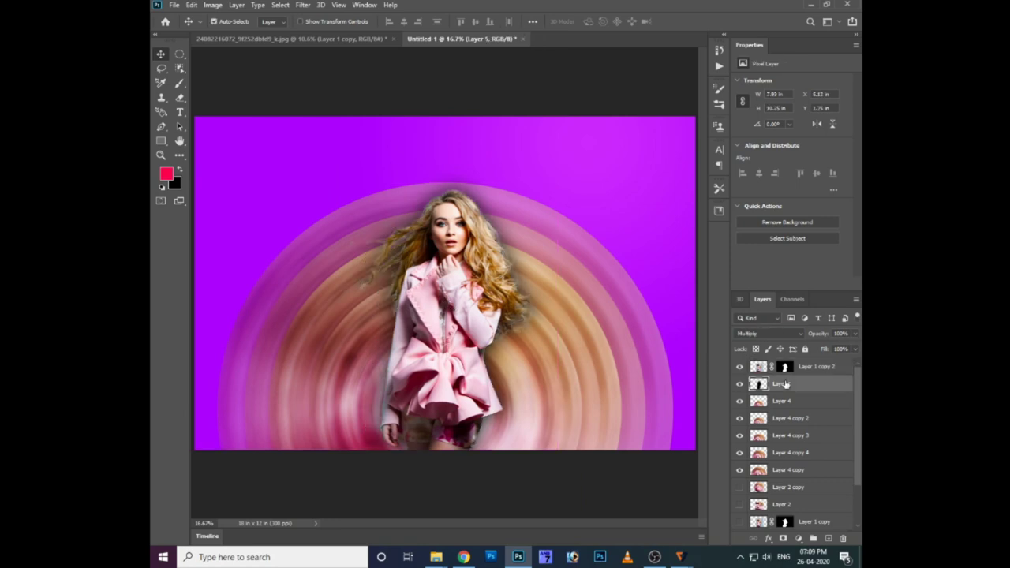
drag(452, 283, 433, 281)
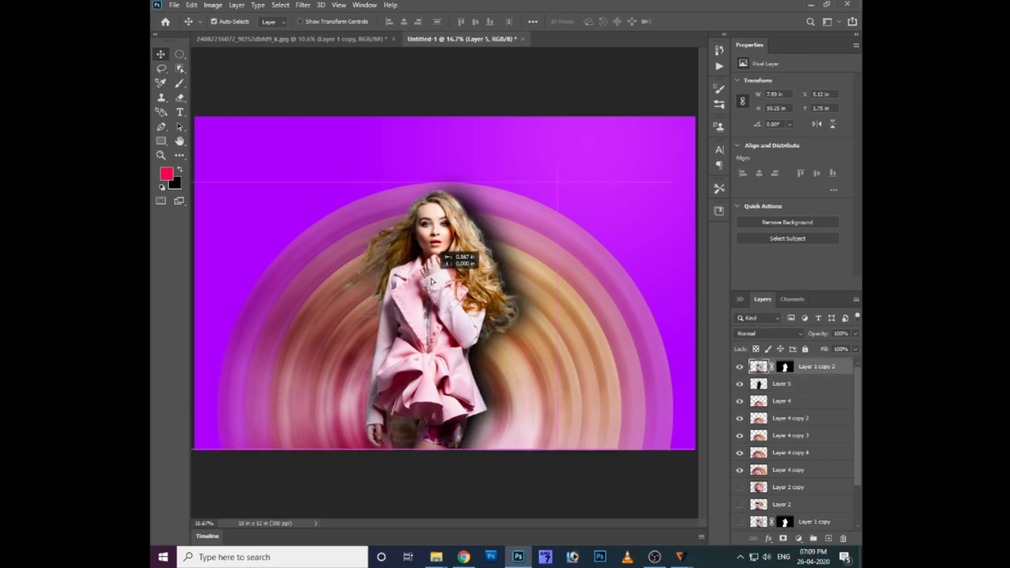
key(ctrl+z)
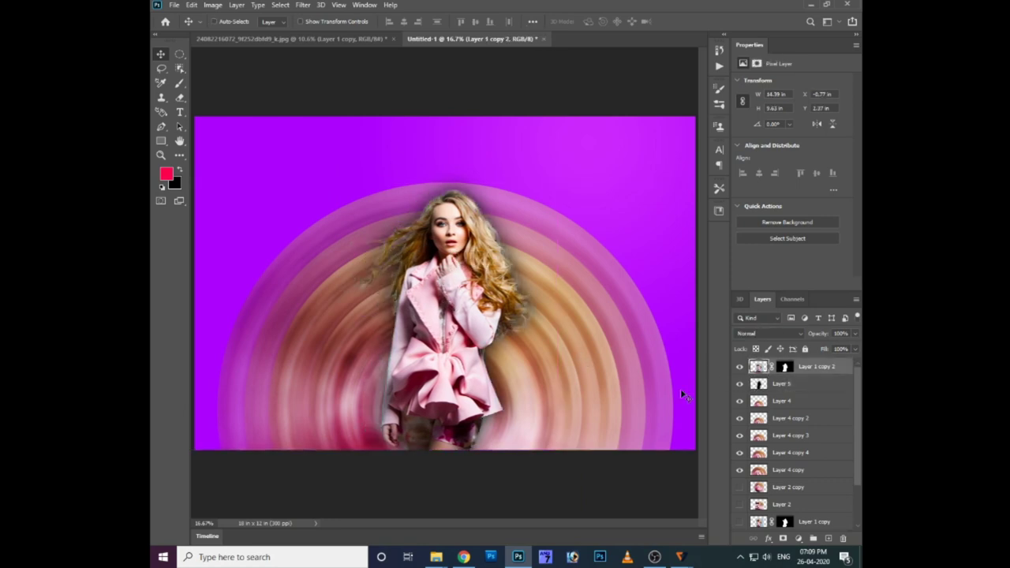
click(789, 386)
right_click(448, 289)
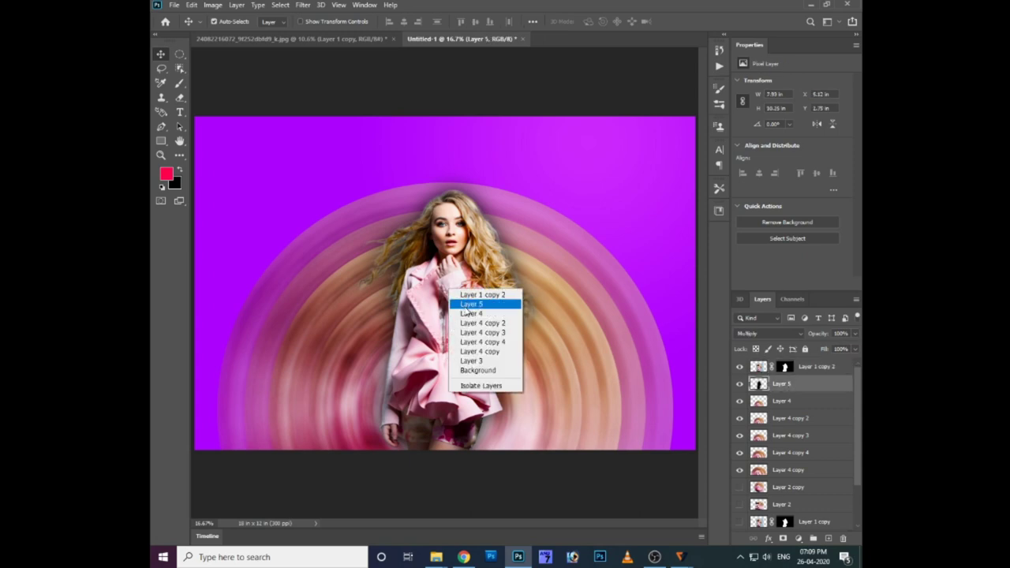
click(474, 304)
drag(460, 315, 442, 313)
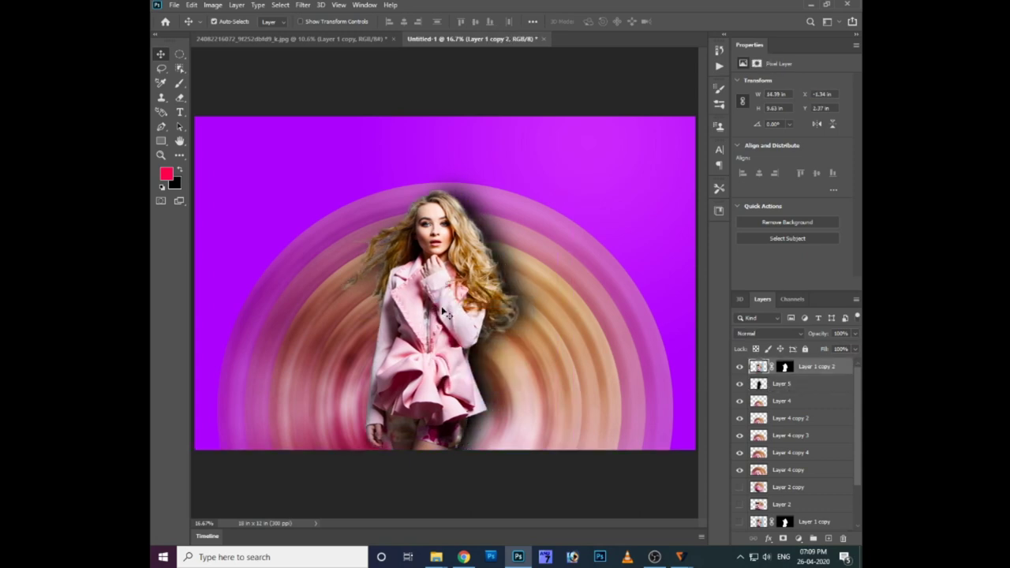
key(ctrl+z)
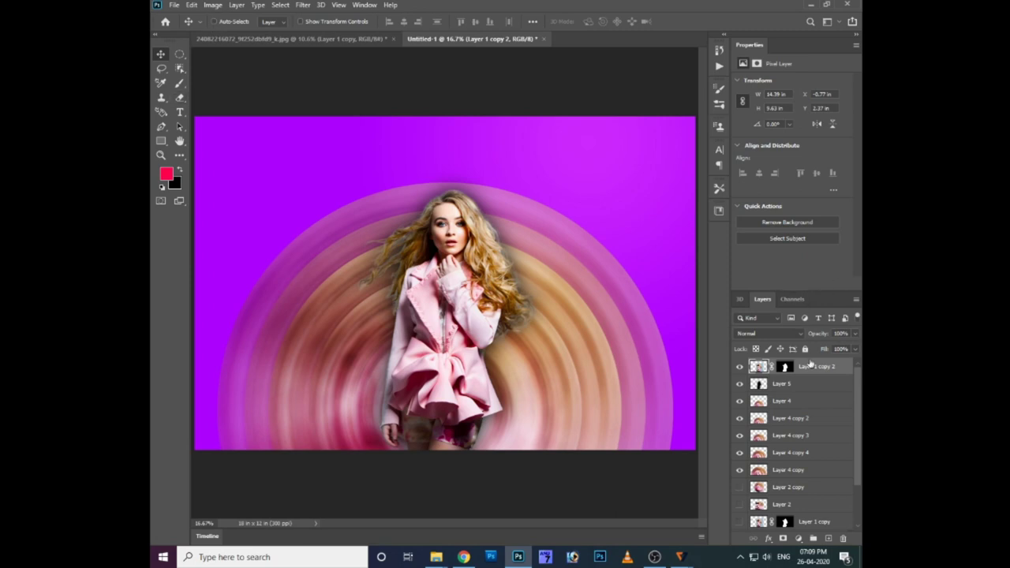
click(801, 384)
drag(443, 314, 417, 313)
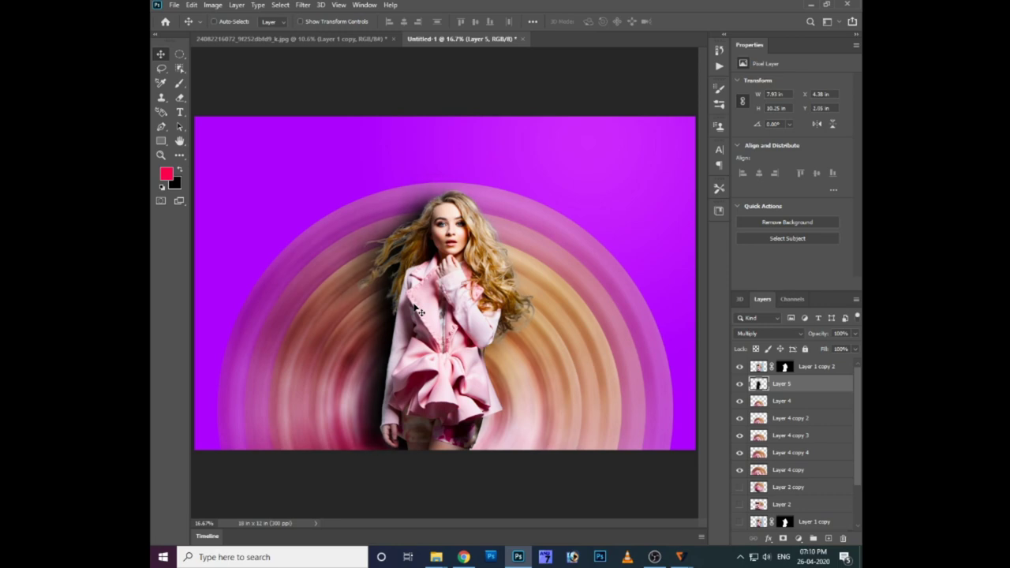
- Lower the shadow's opacity to about 72%
click(855, 334)
drag(841, 348, 842, 349)
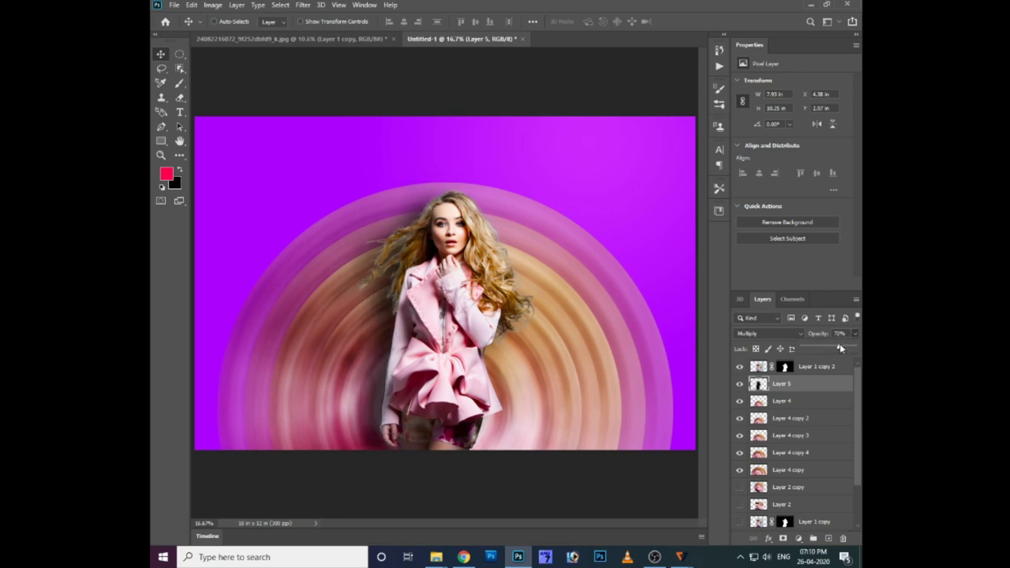
key(Return)
- Stamp all visible layers into new Layer 6 and hide Layer 1 copy 2
ctrl+click(759, 368)
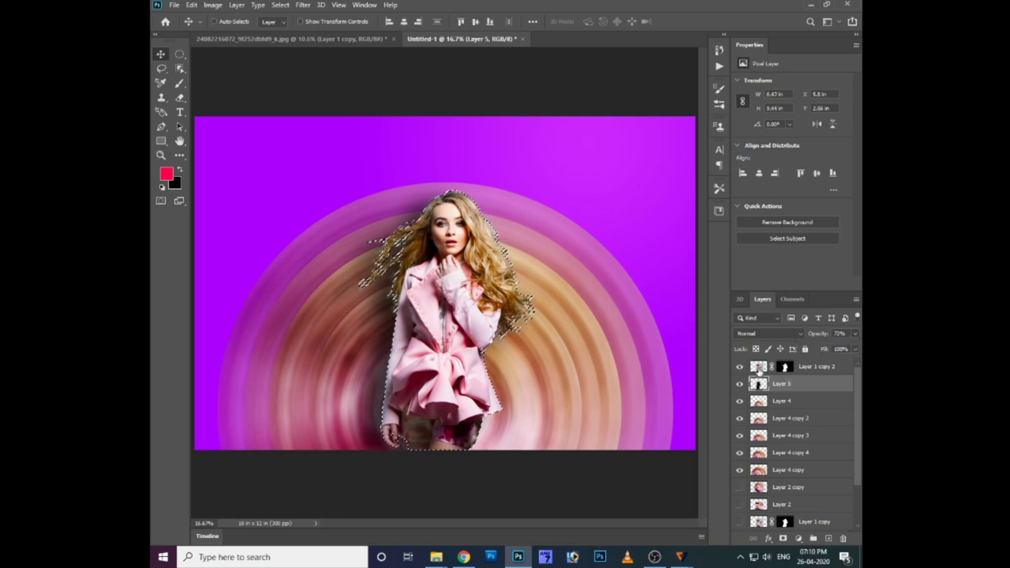
click(759, 369)
key(ctrl+shift+alt+e)
key(ctrl+d)
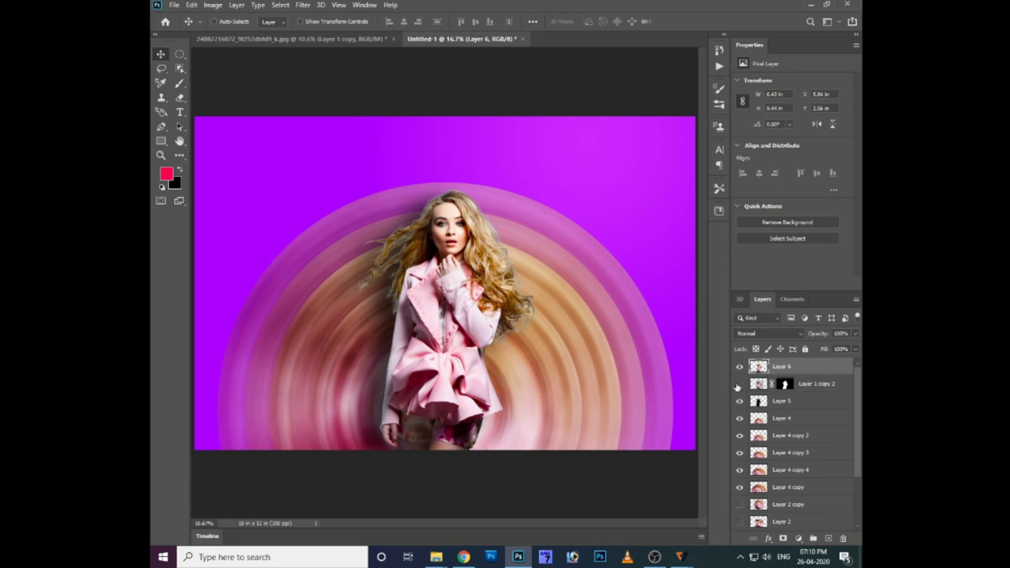
click(740, 383)
- Feather the selection around the woman by 1 and delete everything but her from Layer 6
ctrl+click(760, 368)
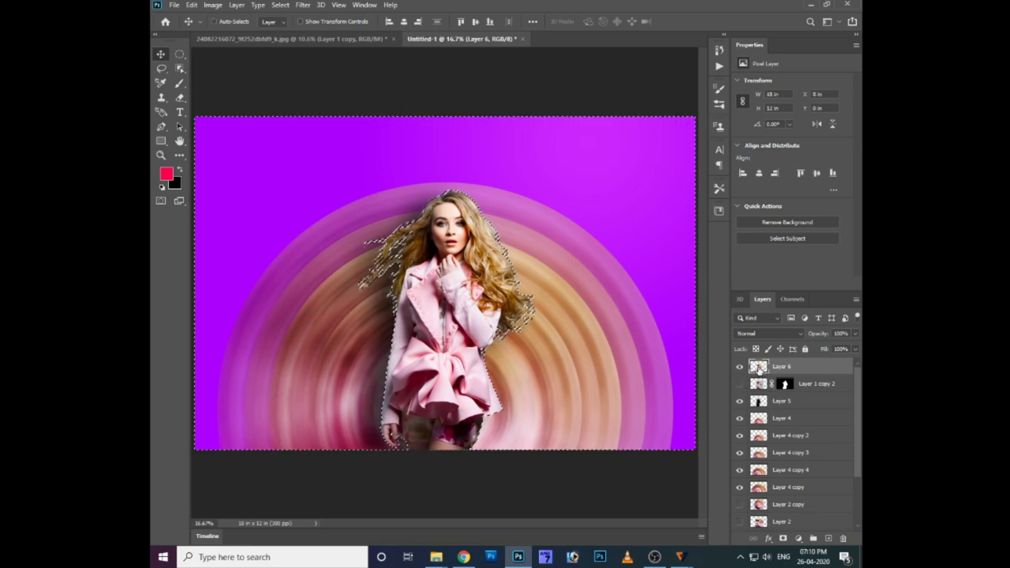
key(shift+F6)
text(1.2)
key(Return)
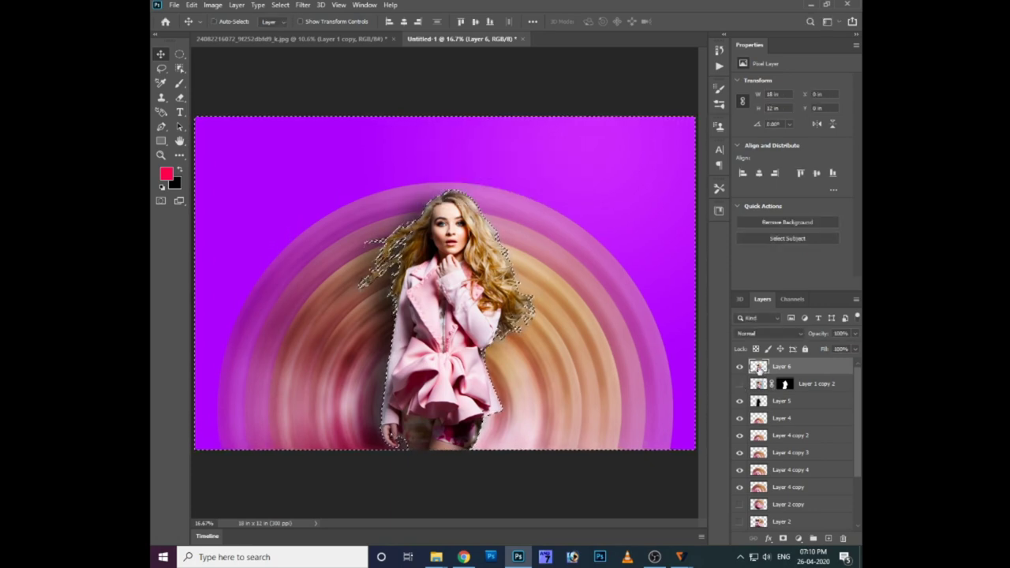
key(Delete)
key(ctrl+d)
- Zoom in to inspect the cut-out, then select the red background Layer 3
key(ctrl+plus)
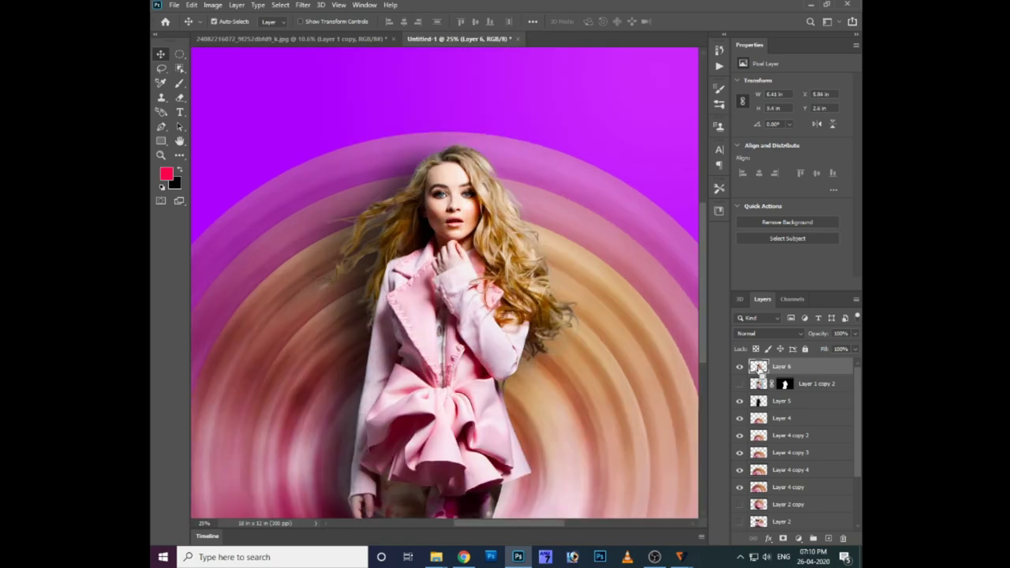
key(ctrl+minus)
key(ctrl+minus)
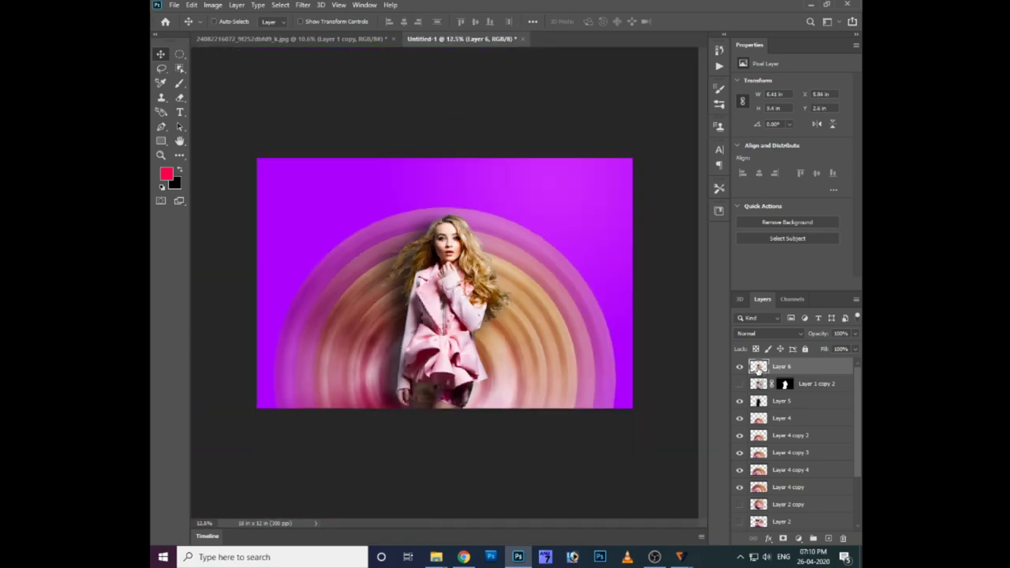
right_click(588, 242)
click(575, 218)
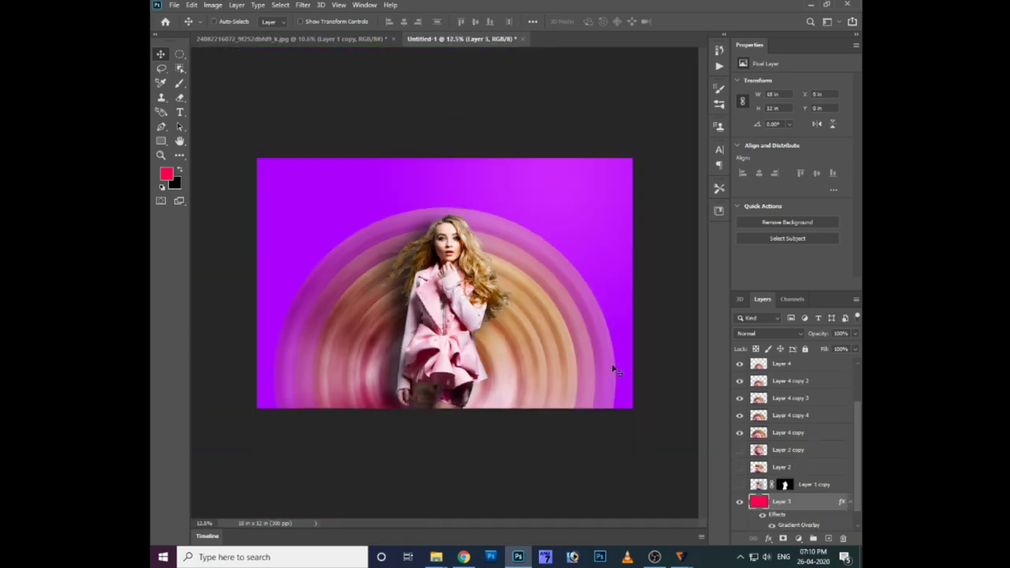
- In the background's Gradient Overlay editor, tint the left gradient stop green
double_click(801, 525)
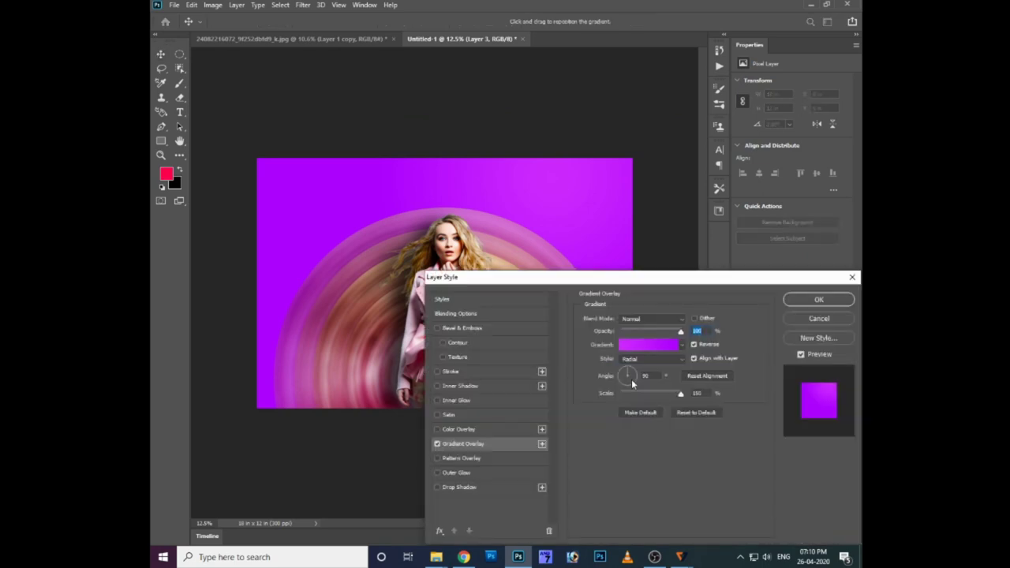
click(643, 345)
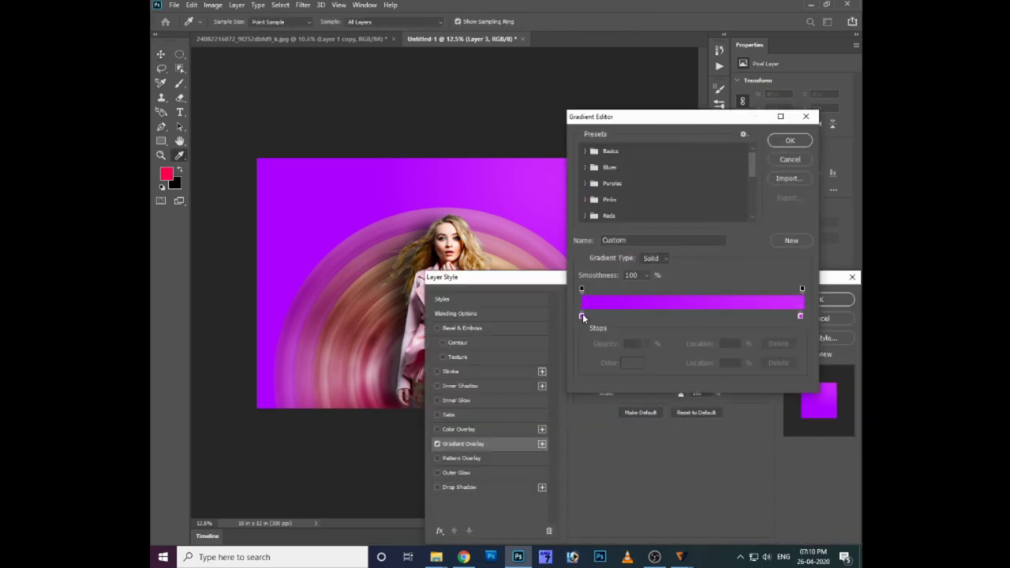
click(582, 317)
click(637, 362)
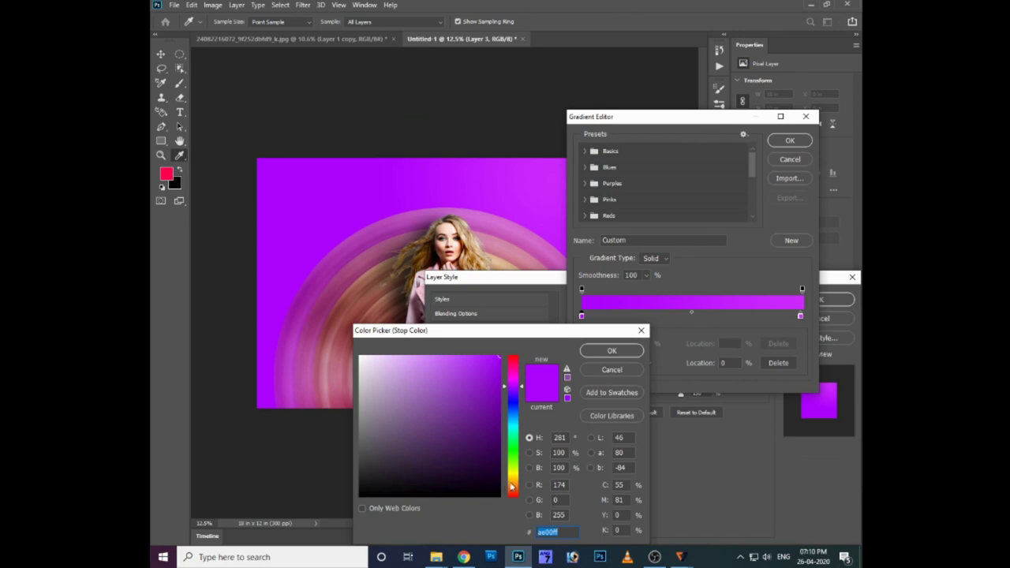
drag(512, 487, 514, 483)
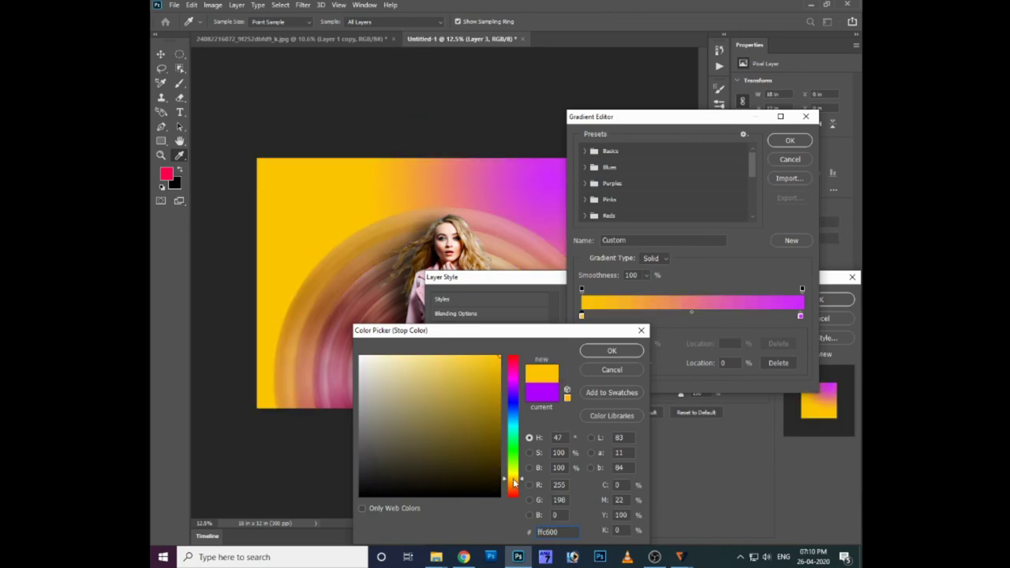
drag(514, 476, 514, 459)
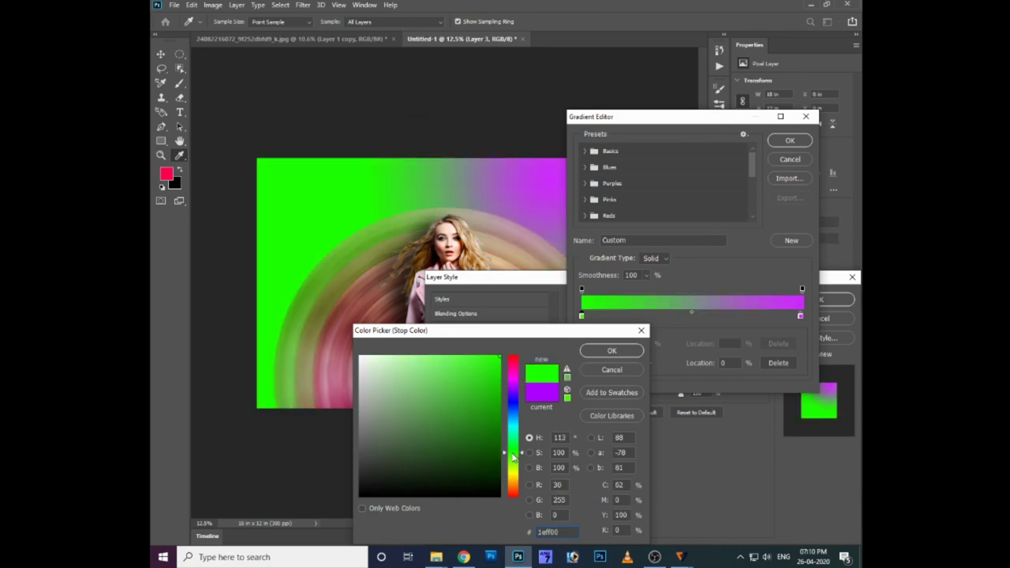
key(Return)
- Make the right stop green, then change the left stop to a deep blue
click(801, 316)
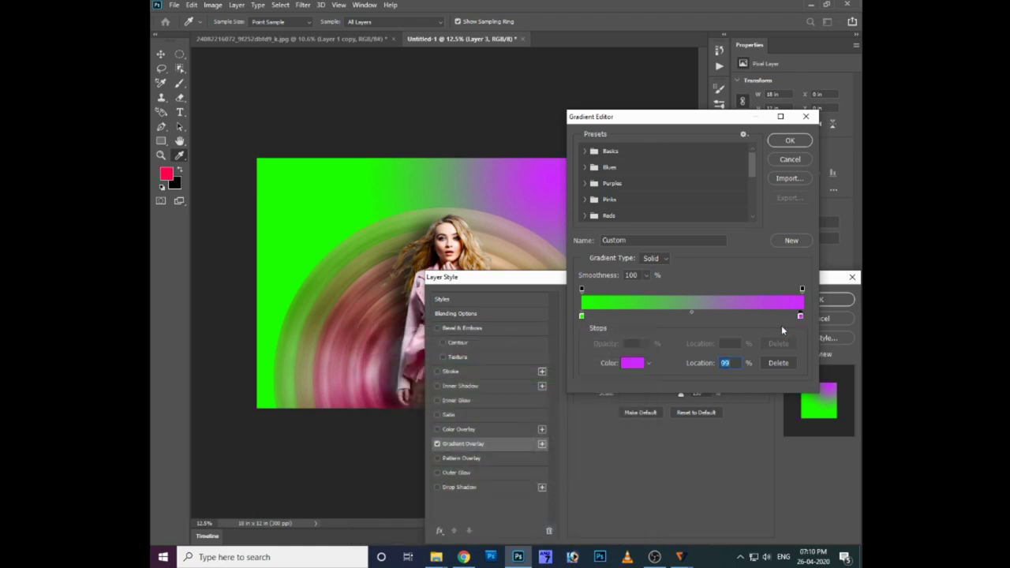
click(634, 364)
click(515, 448)
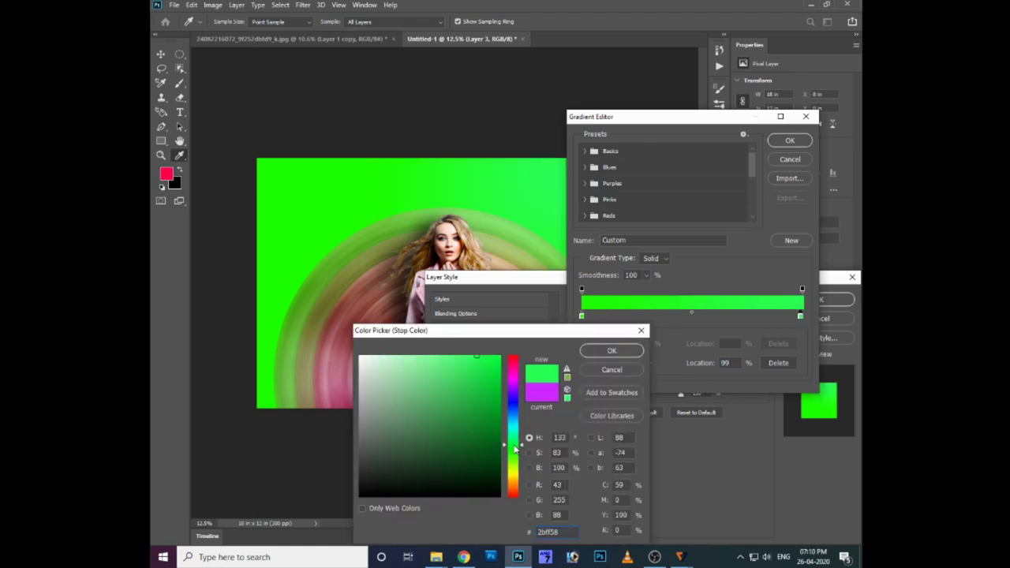
key(Return)
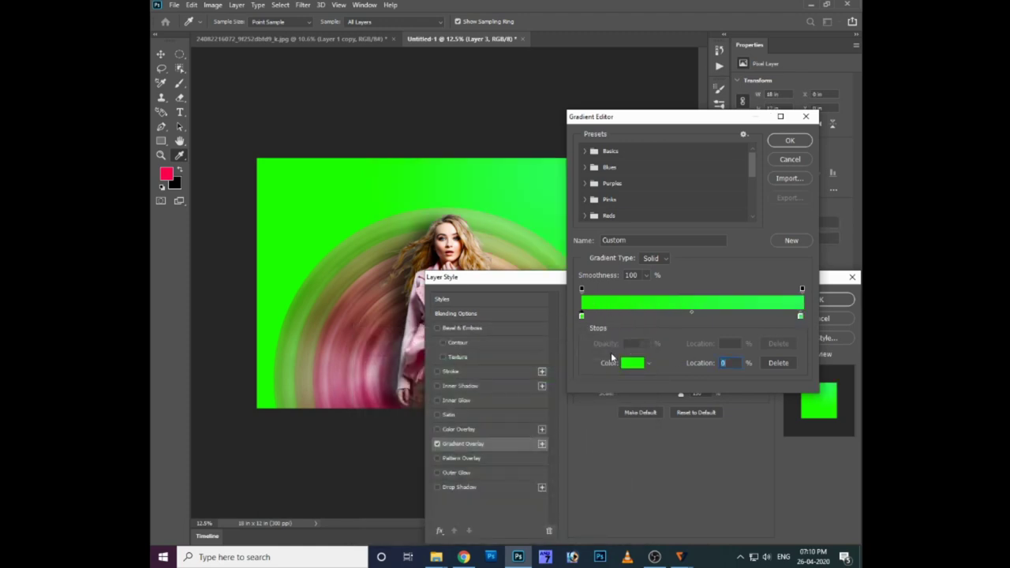
click(632, 362)
click(485, 438)
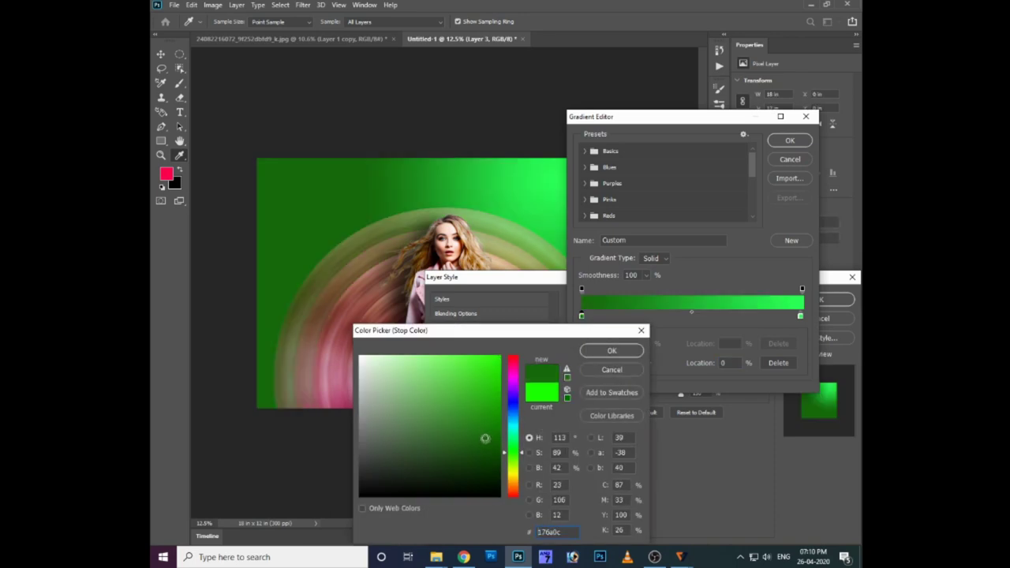
click(443, 437)
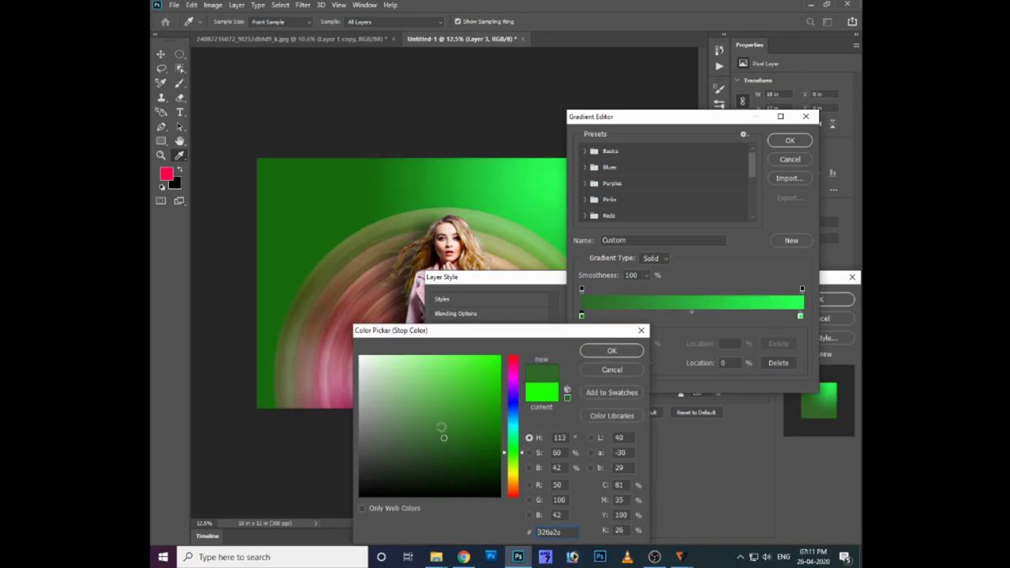
click(509, 403)
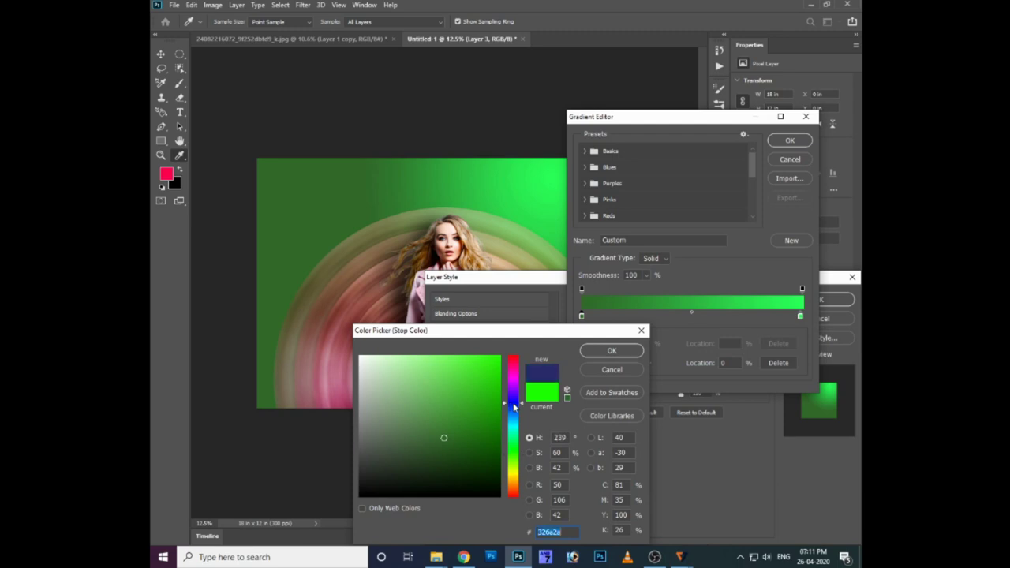
click(509, 418)
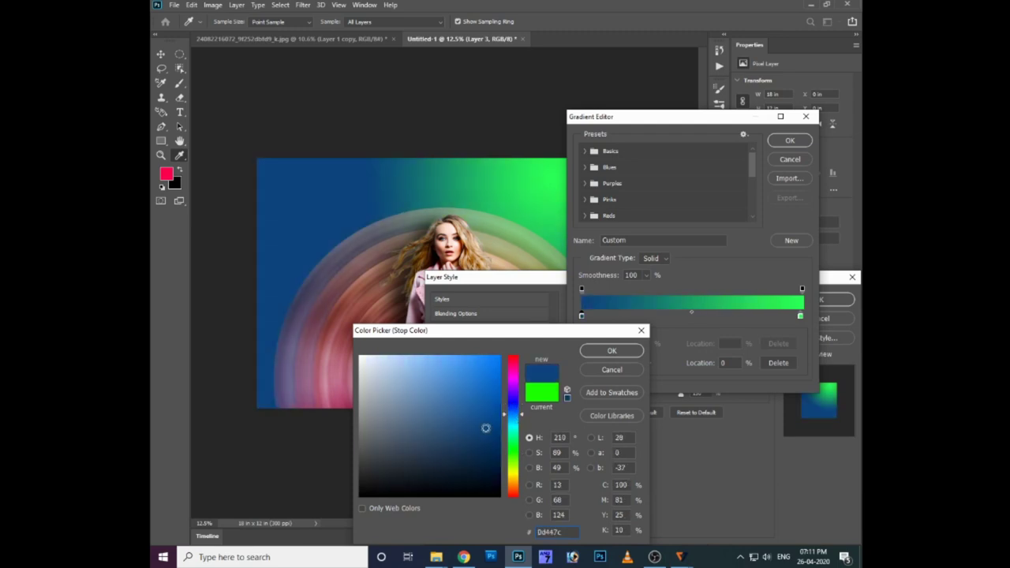
click(485, 425)
- Set the right gradient stop to cyan
click(612, 351)
click(801, 317)
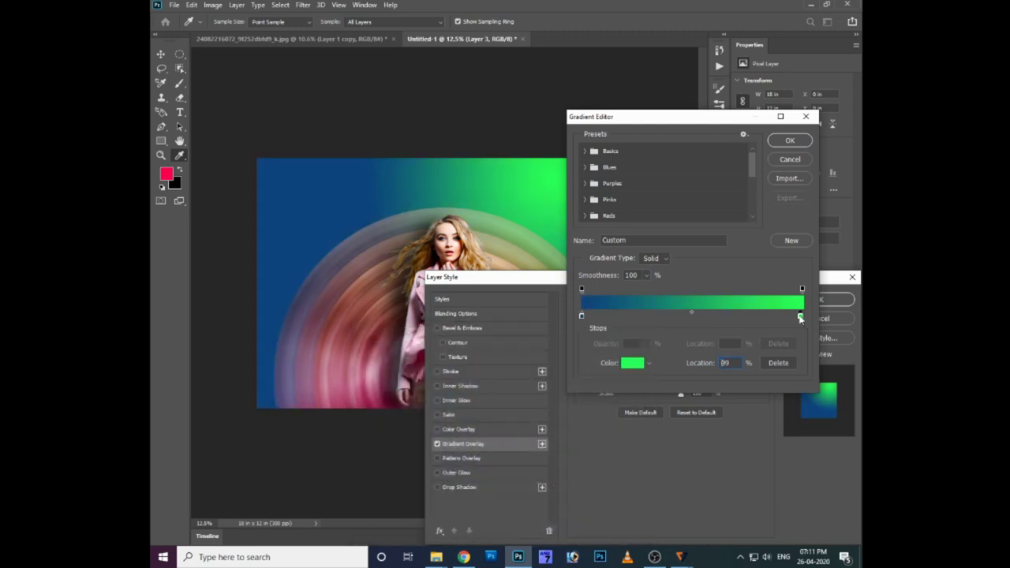
click(632, 363)
drag(515, 427, 509, 414)
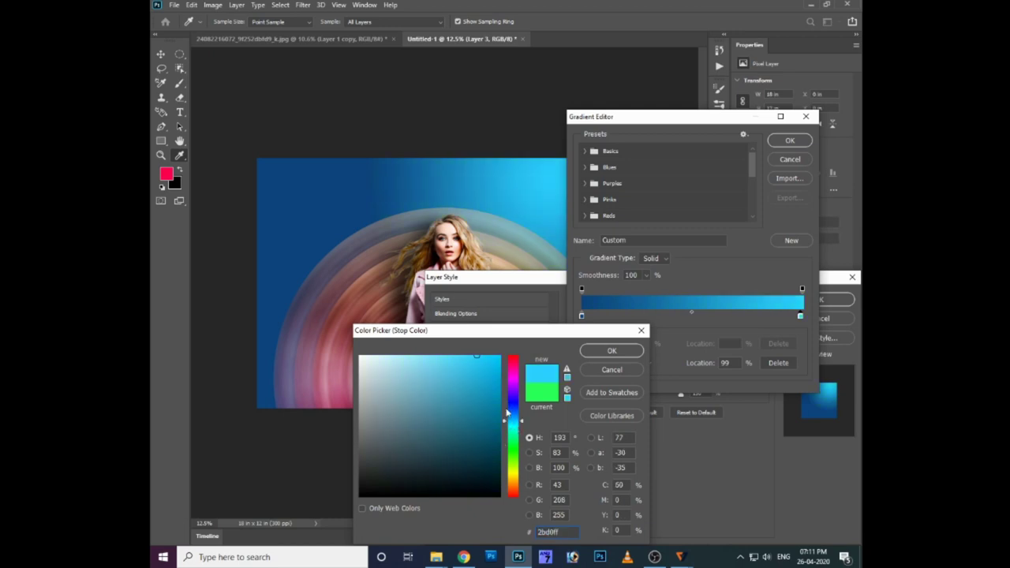
key(Return)
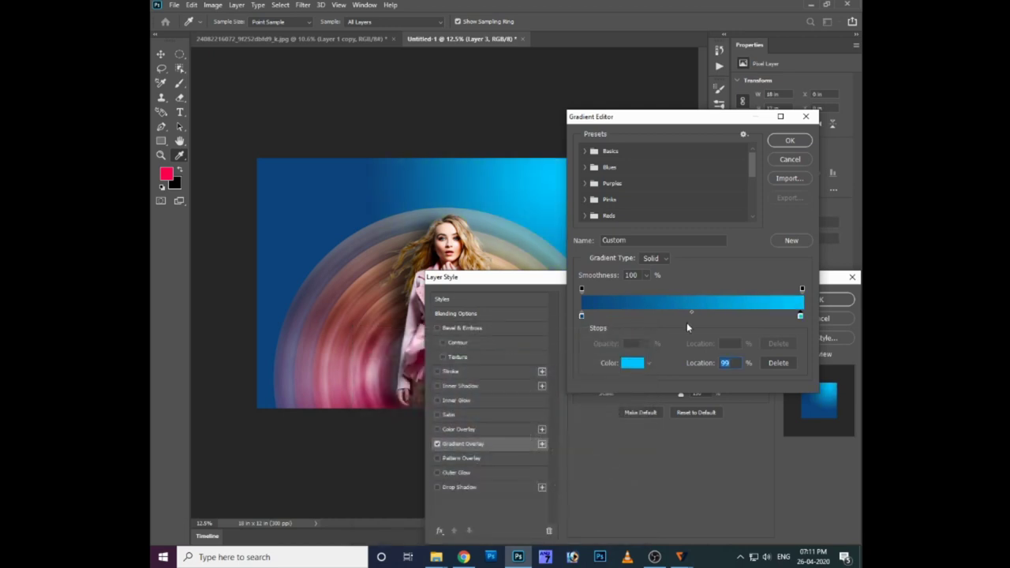
- Add a middle stop at 62%, shift the cyan stop left, and apply the gradient overlay
click(750, 316)
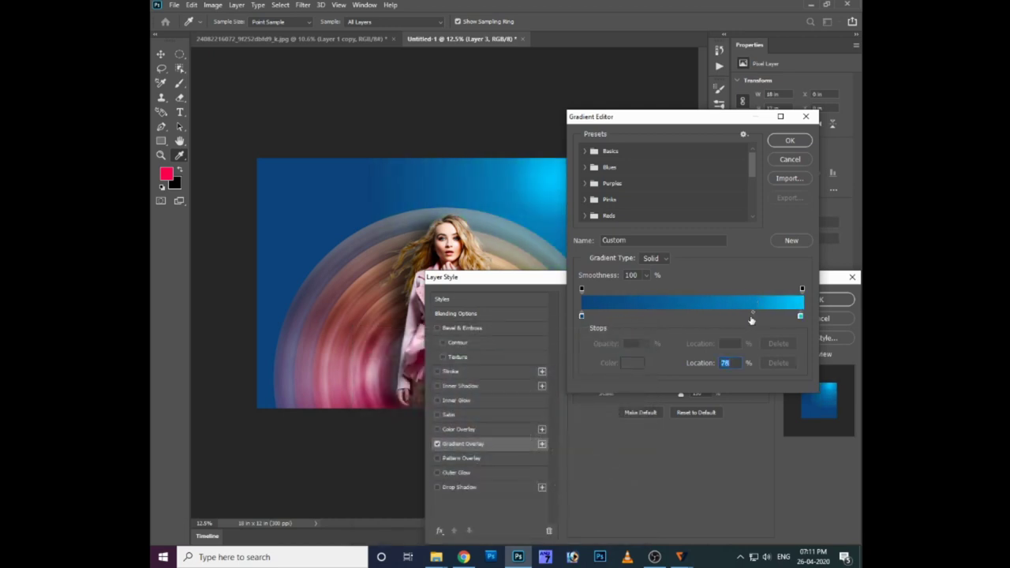
mouse_move(748, 316)
mouse_down()
mouse_move(720, 316)
mouse_move(726, 347)
mouse_up()
drag(798, 317, 764, 317)
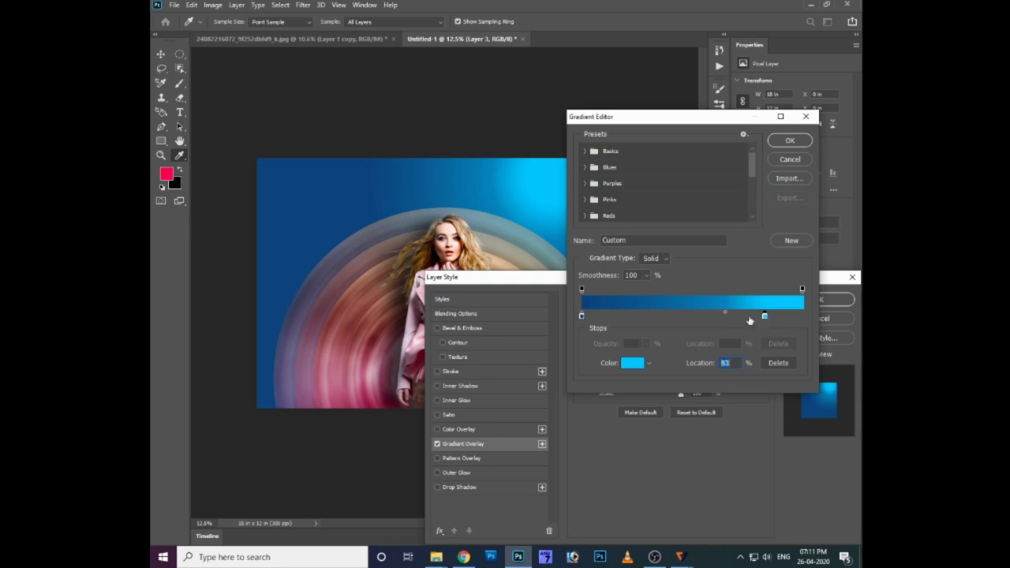
key(Return)
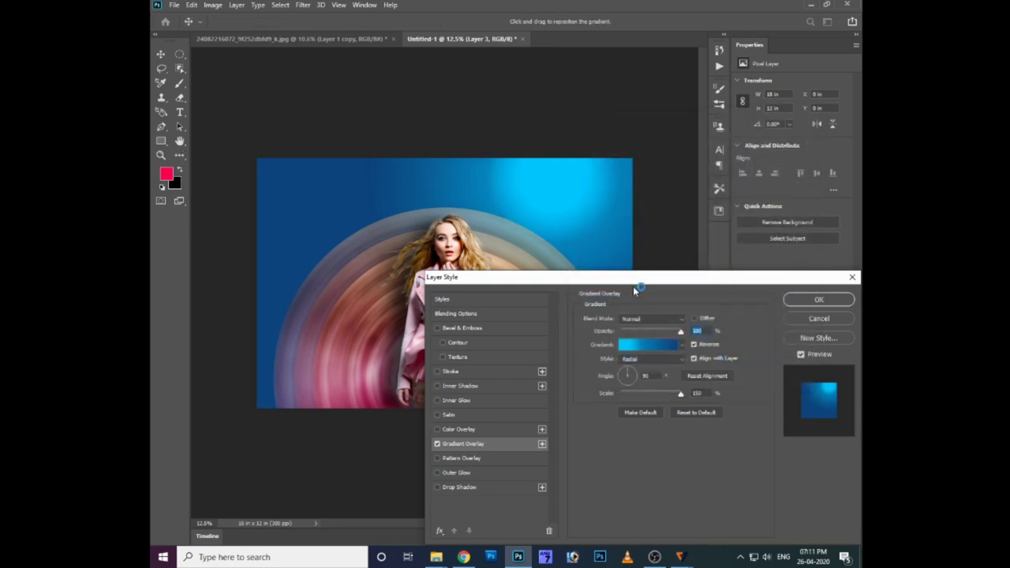
click(815, 300)
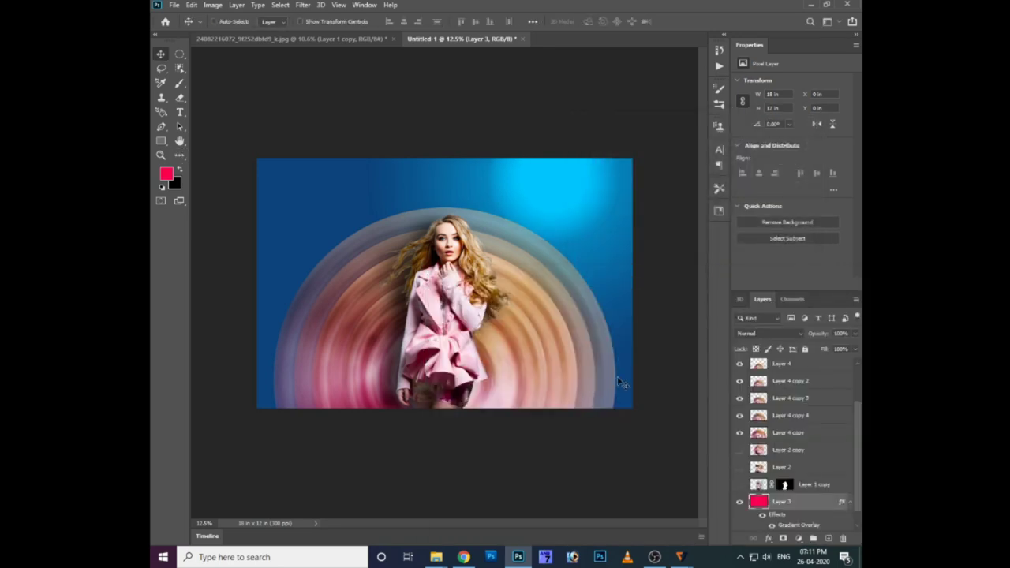
- Select all layers, scale them down to about 93.6%, and zoom back in
click(810, 485)
scroll(810, 466, up, 3)
shift+click(807, 368)
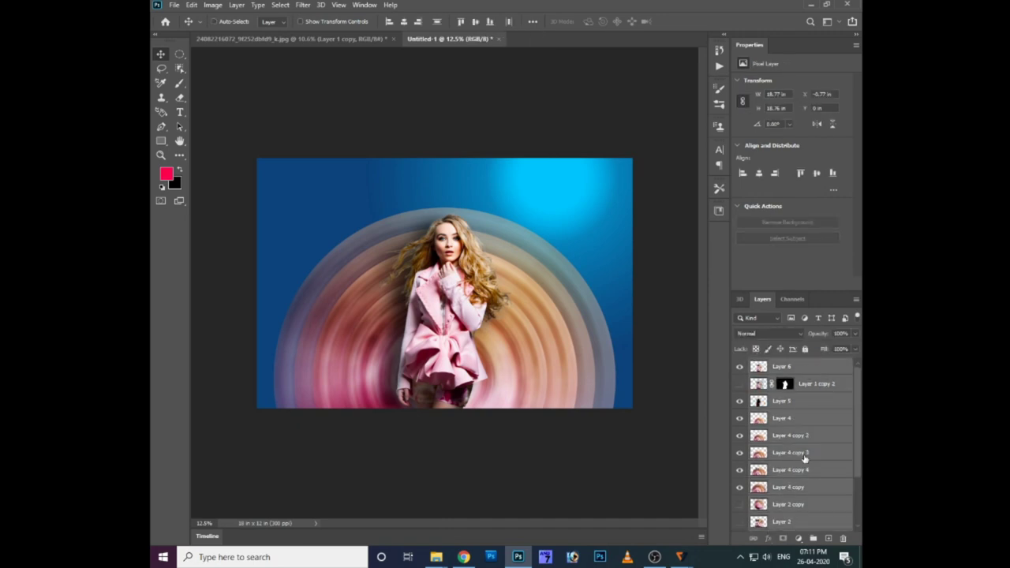
key(ctrl+t)
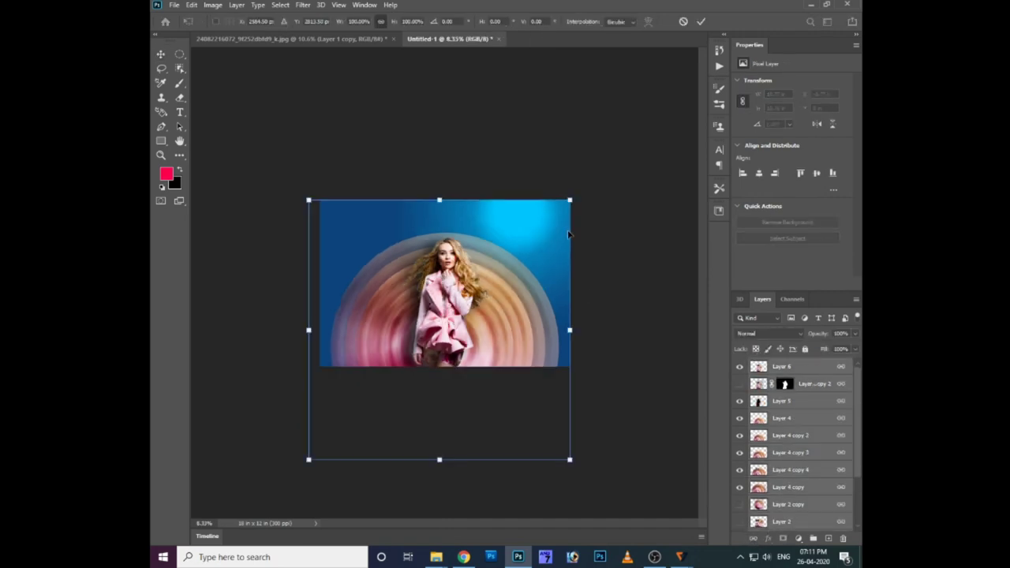
drag(570, 199, 572, 217)
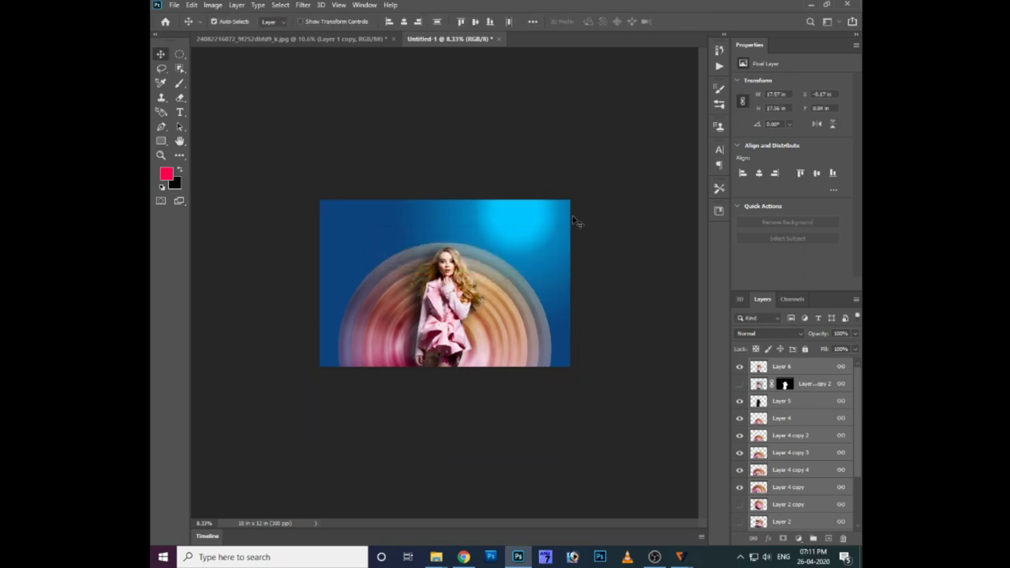
key(ctrl+plus)
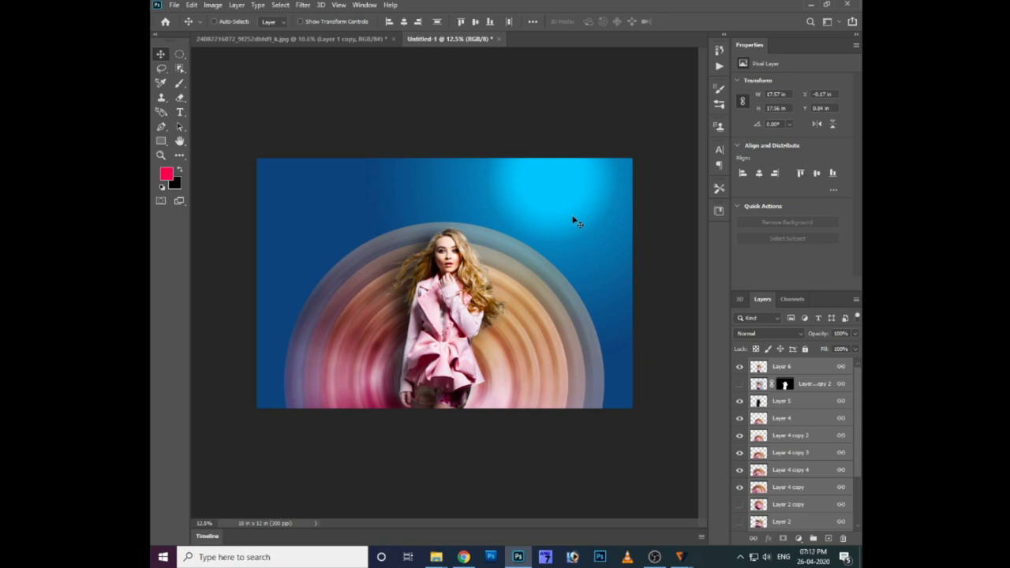
scroll(742, 426, down, 2)
scroll(742, 426, down, 2)
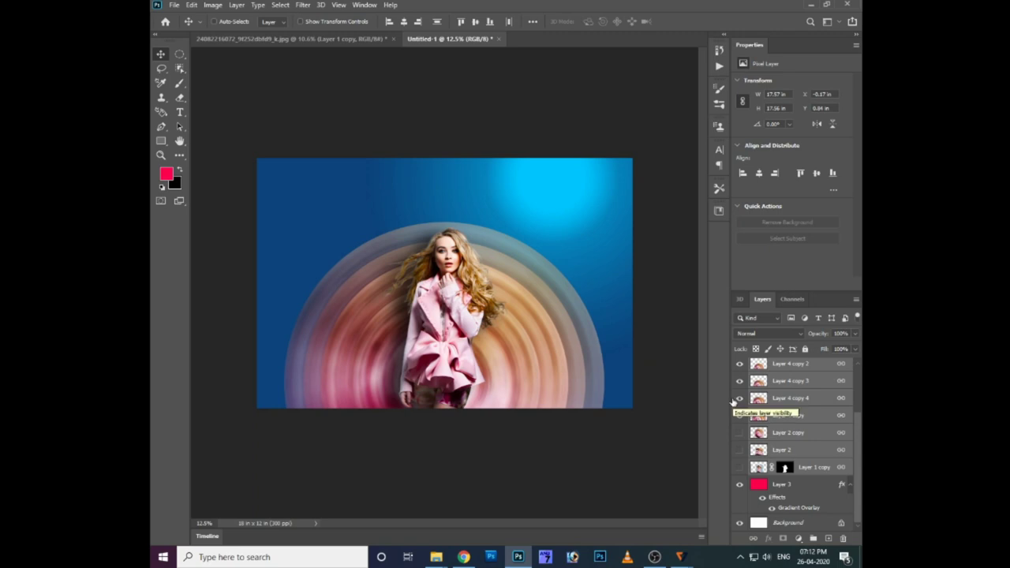
- Lower Layer 4 copy 3's opacity to 59% and view the composite with the interface hidden
right_click(532, 312)
click(553, 319)
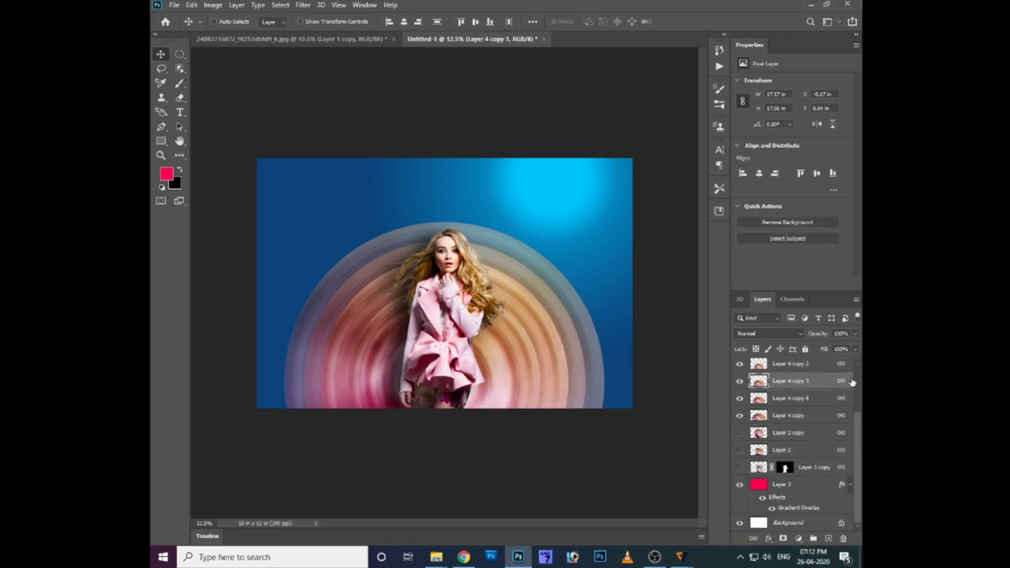
drag(857, 334, 835, 349)
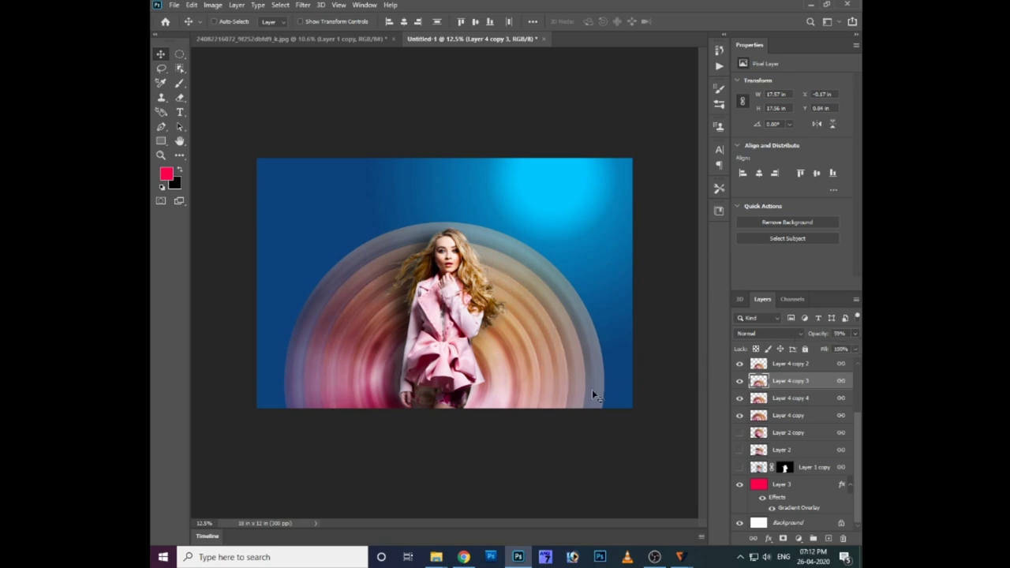
ctrl+click(546, 343)
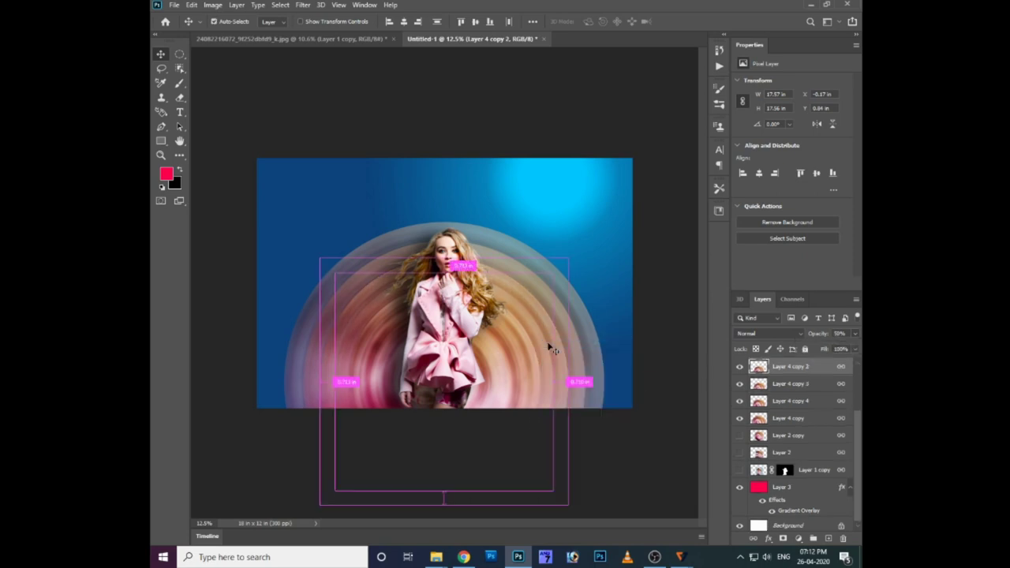
key(Tab)
key(ctrl+0)
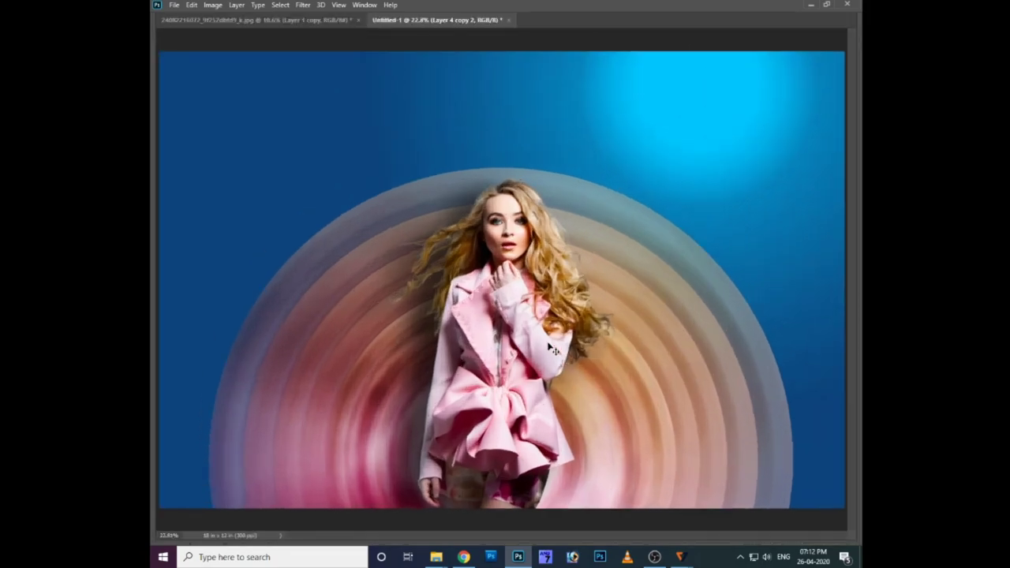